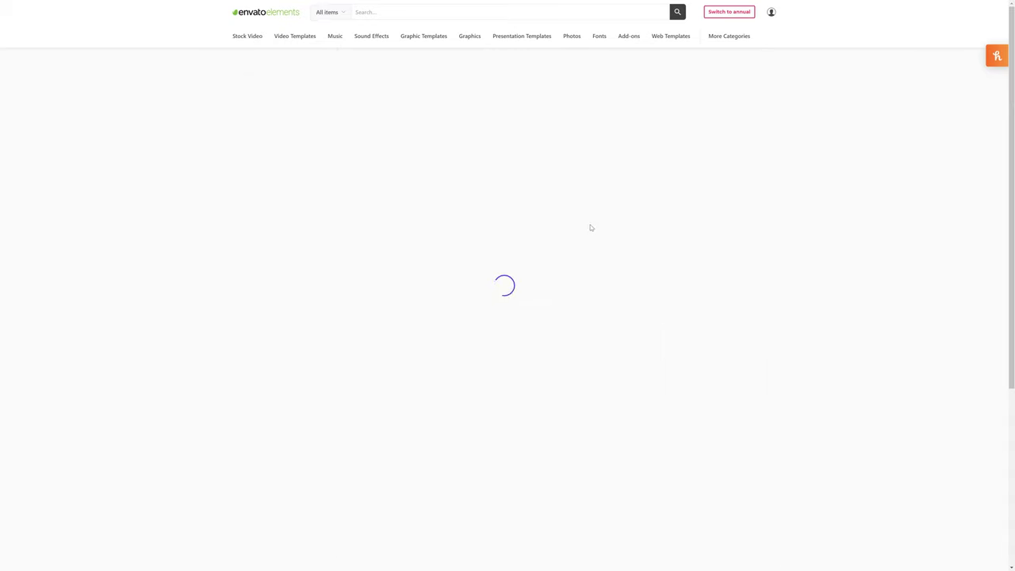
- Download the Canvas Texture Background graphic without a license
left_click(706, 87)
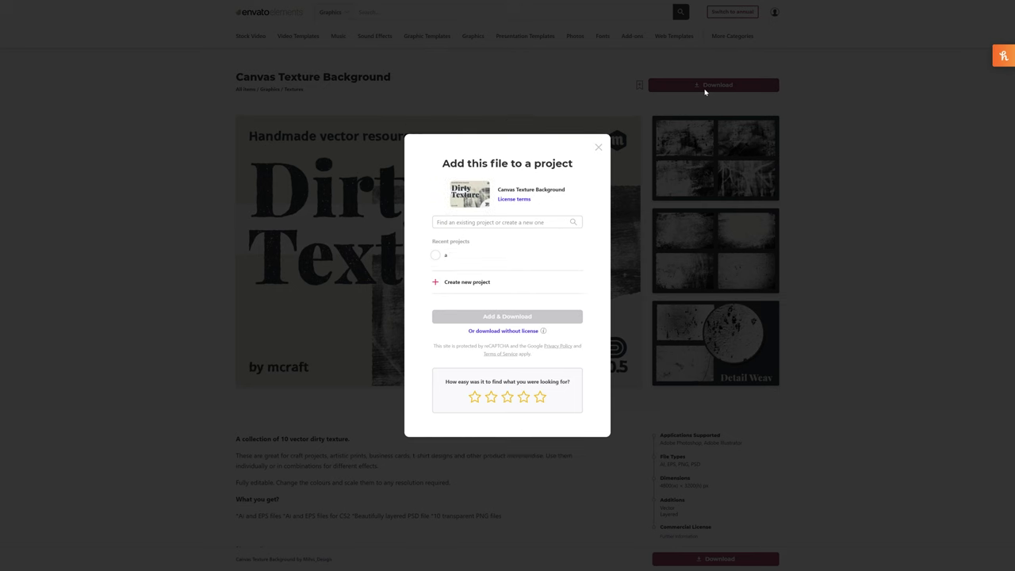
left_click(505, 331)
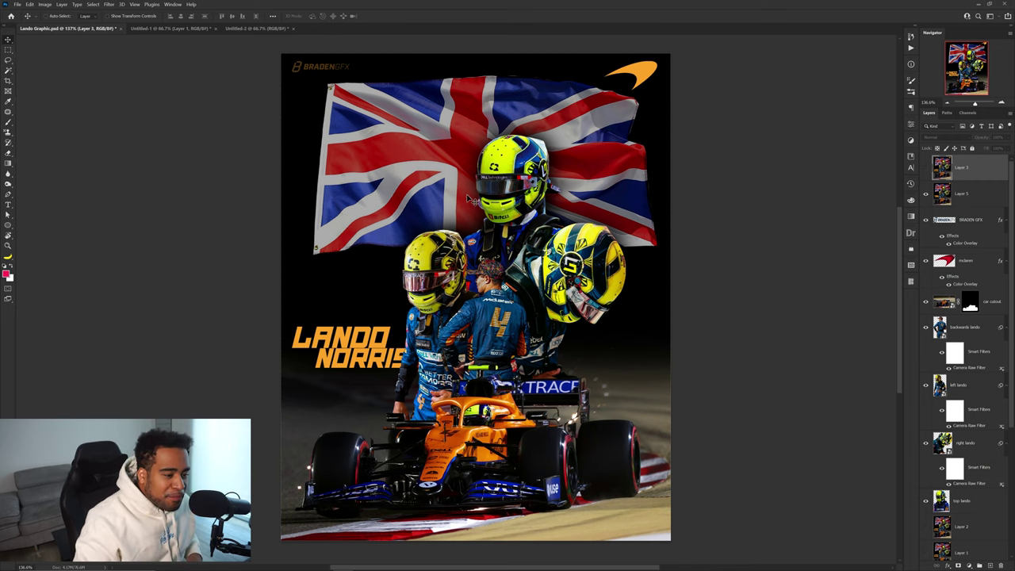
- Circle the name title and the race car on a screen capture of the finished poster, and discard the capture
left_click_drag(262, 49, 717, 557)
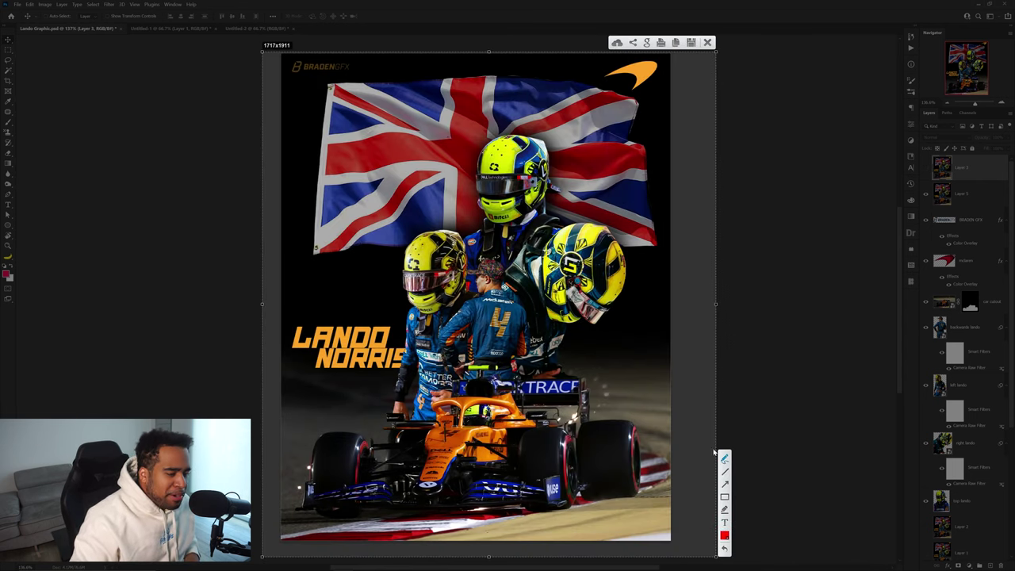
left_click_drag(252, 302, 341, 303)
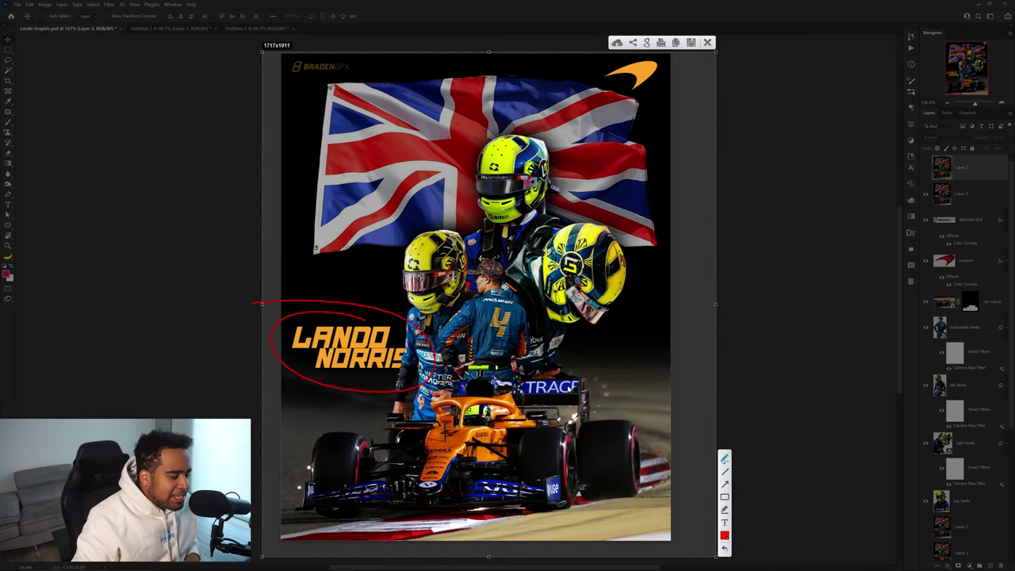
mouse_move(585, 387)
left_mouse_down()
mouse_move(611, 504)
mouse_move(449, 323)
left_mouse_up()
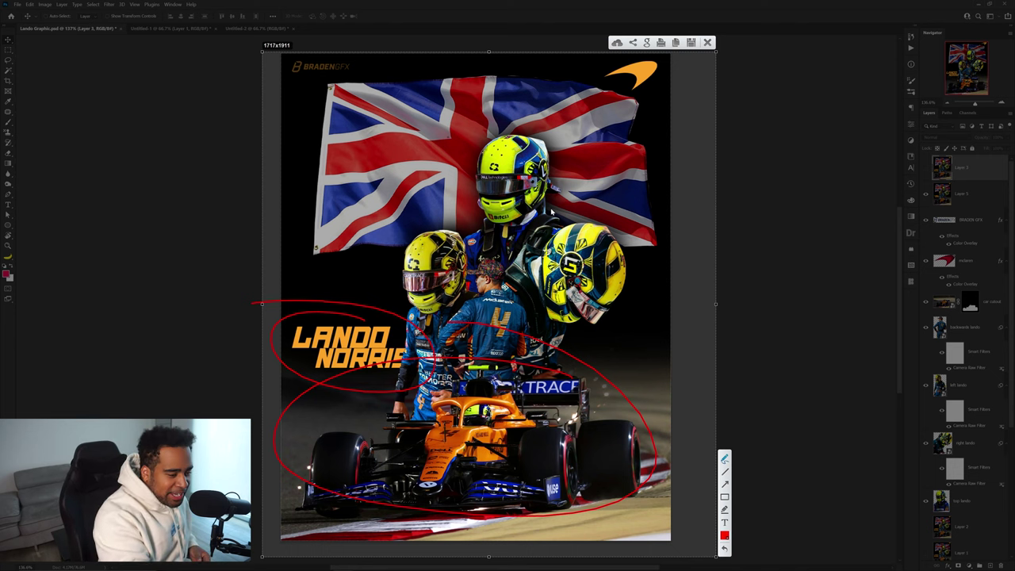
key("Escape")
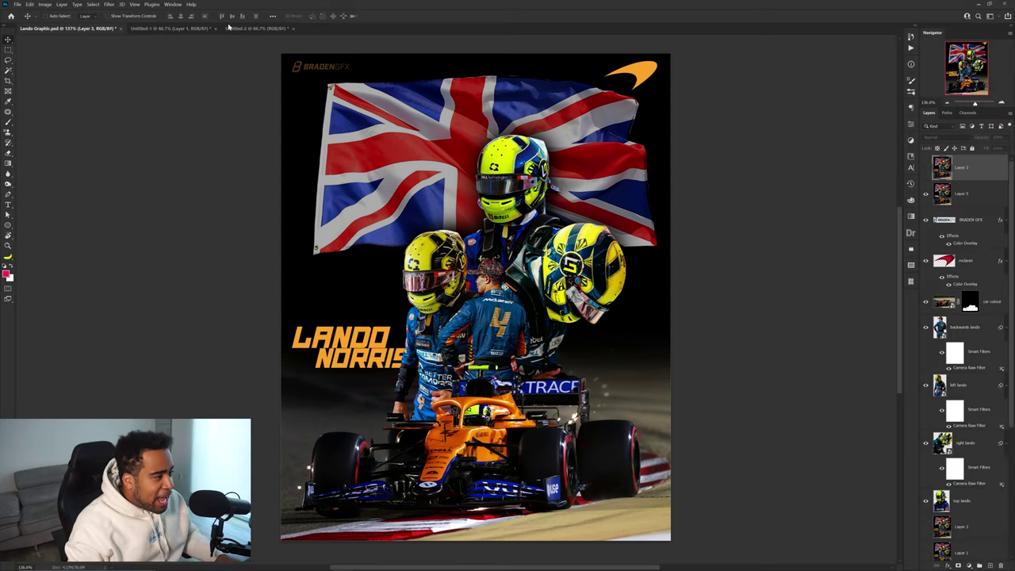
- Review the Lando Graphic poster and the Untitled-2 collage, repositioning the collage's back-facing driver cutout and upper torn paper
left_click(203, 29)
left_click(238, 29)
key("ctrl+minus")
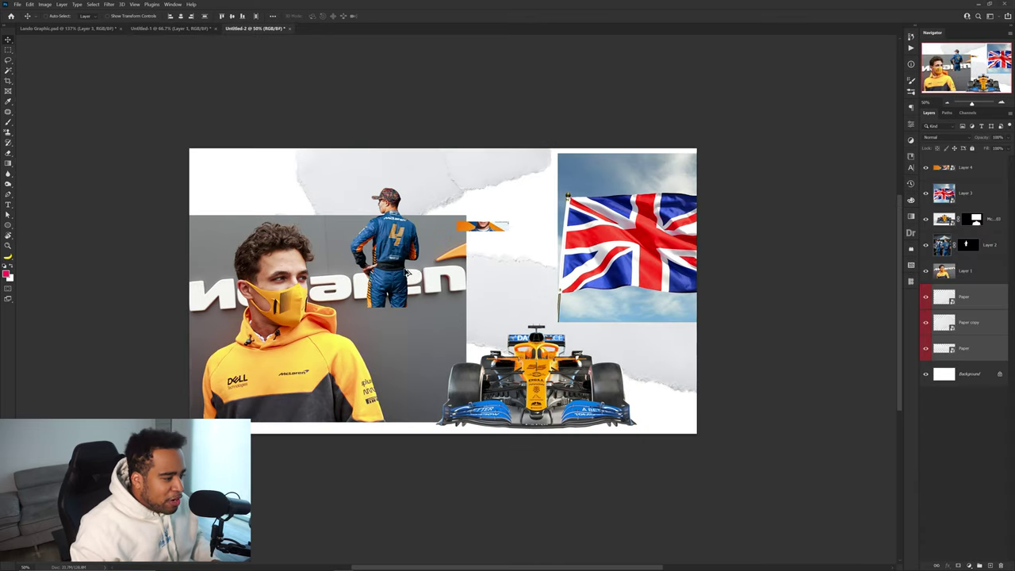
left_click_drag(356, 269, 314, 267)
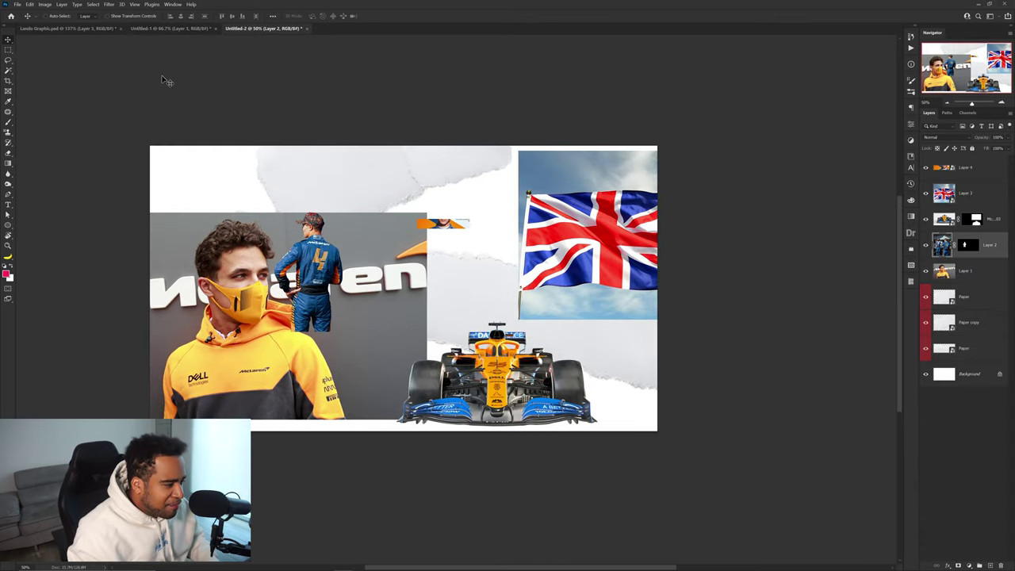
left_click(89, 30)
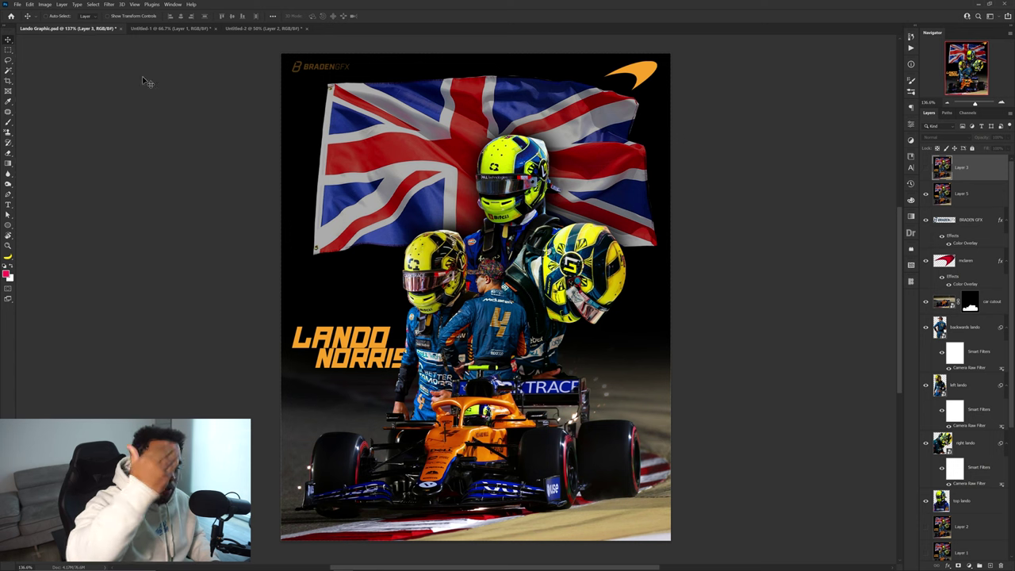
left_click(228, 29)
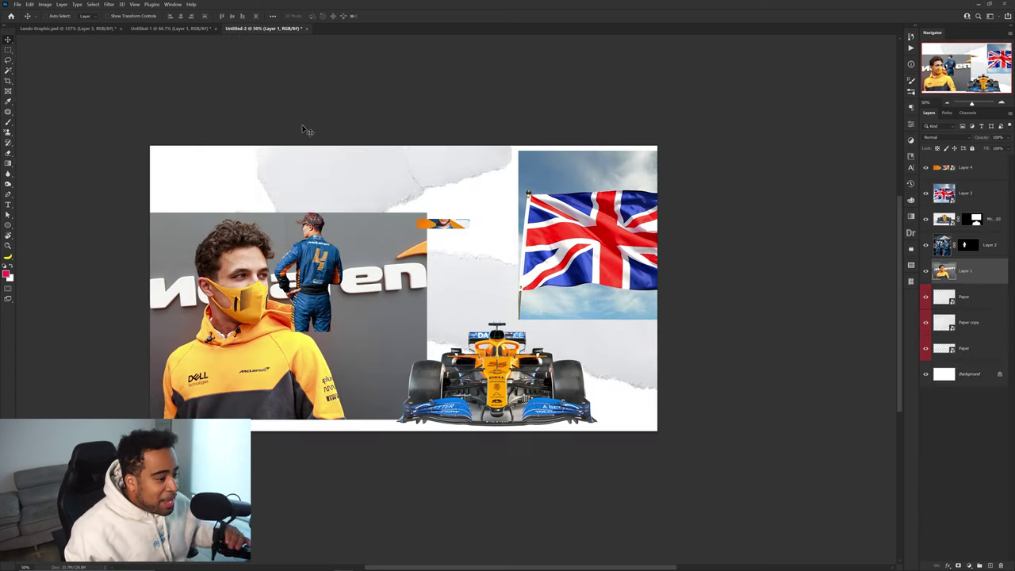
left_click_drag(333, 182, 317, 210)
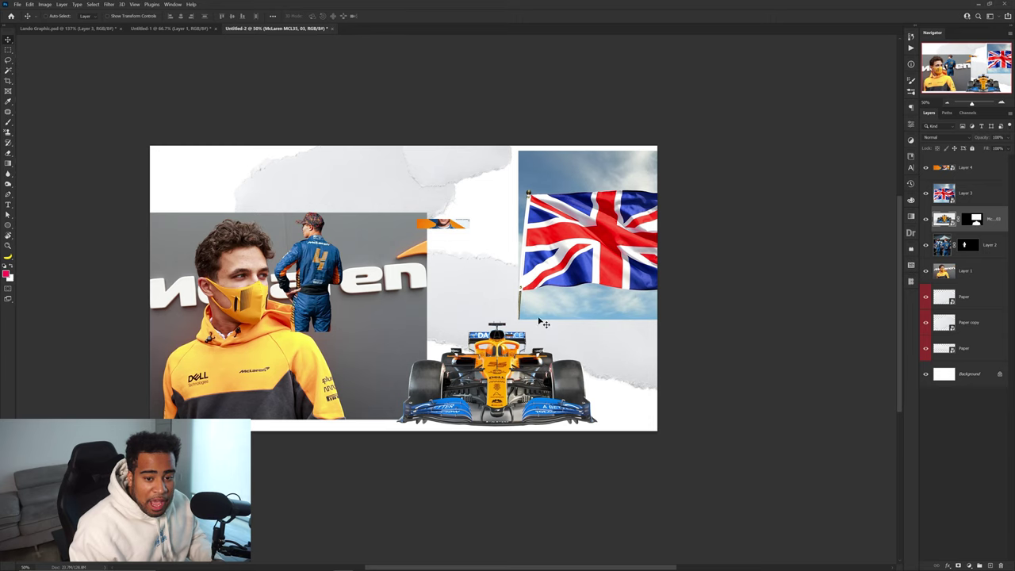
- Bring the car and back-facing driver cutouts from Untitled-2 into Untitled-1, placing the driver above the car's cockpit and beneath the car layer
left_click_drag(179, 34, 476, 315)
left_click(289, 29)
left_click_drag(311, 298, 418, 266)
left_click_drag(419, 265, 424, 246)
left_click_drag(988, 169, 986, 205)
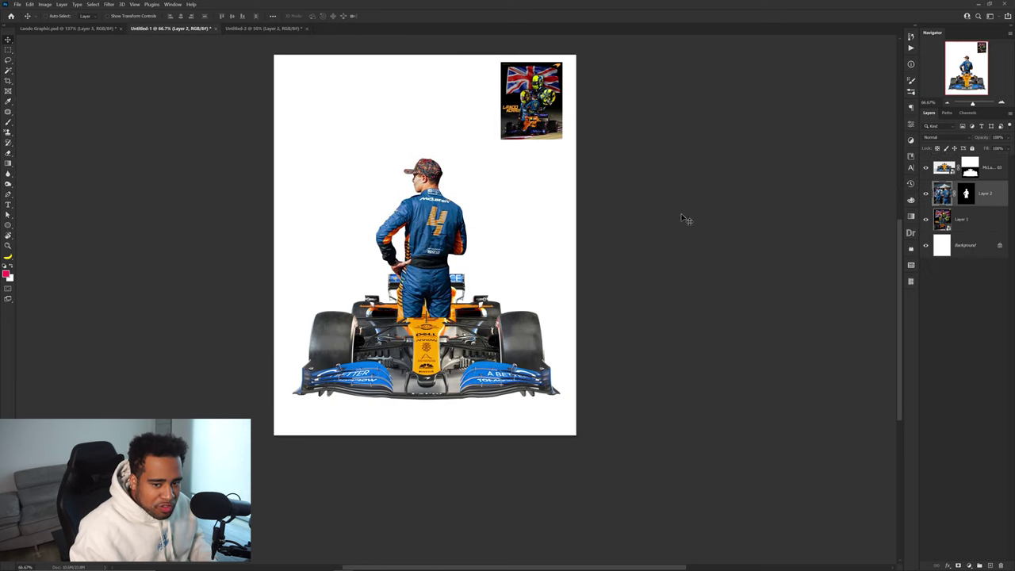
- Add the yellow-hoodie portrait behind the driver and car cutouts, fill the upper poster with it, and mask out its background
left_click_drag(472, 219, 471, 225)
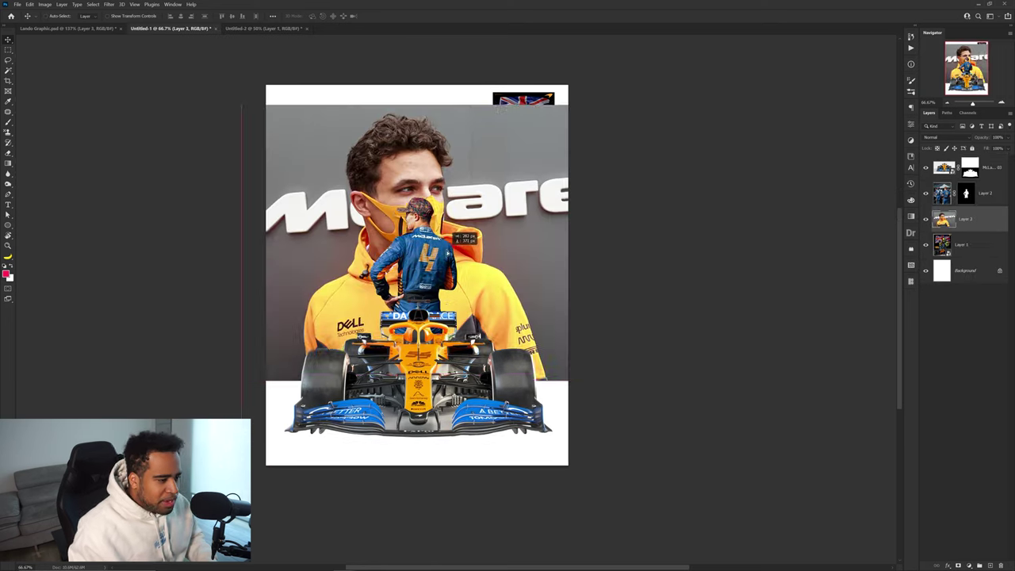
mouse_move(451, 232)
left_mouse_down()
mouse_move(454, 219)
mouse_move(449, 237)
left_mouse_up()
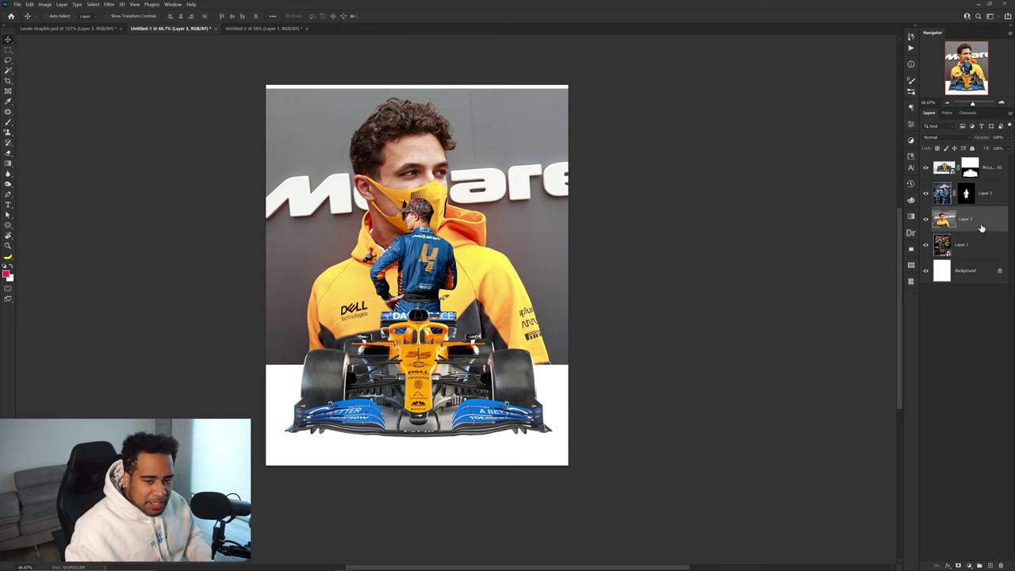
key("w")
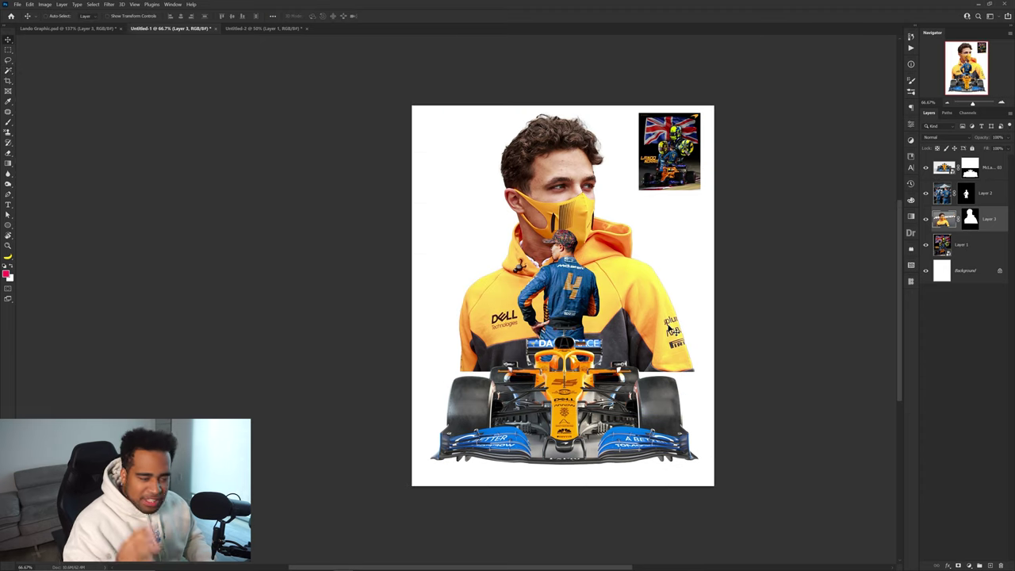
- Convert the masked yellow-hoodie portrait layer in Untitled-1 to a smart object
left_click_drag(698, 293, 627, 284)
key("ctrl")
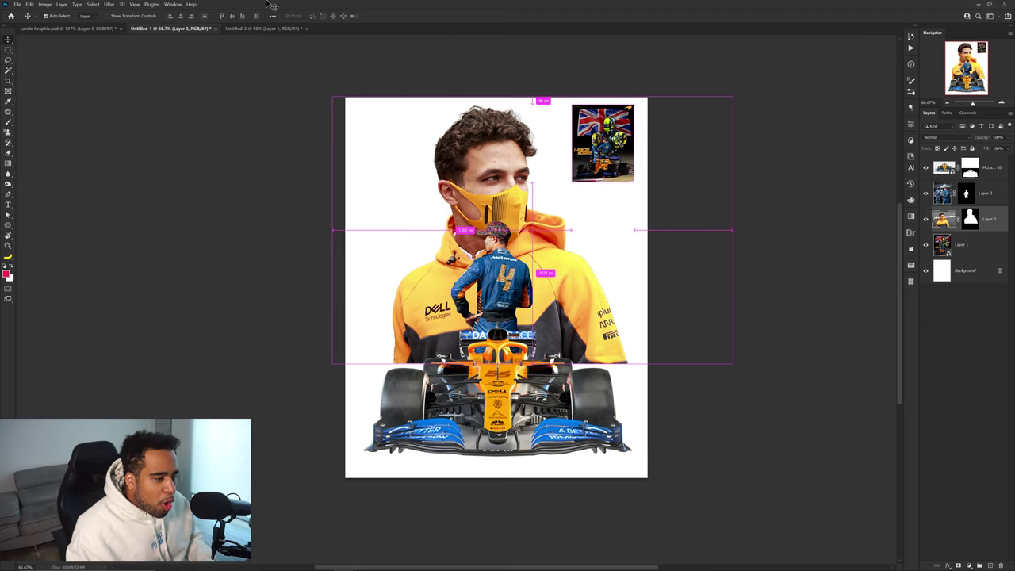
left_click(266, 29)
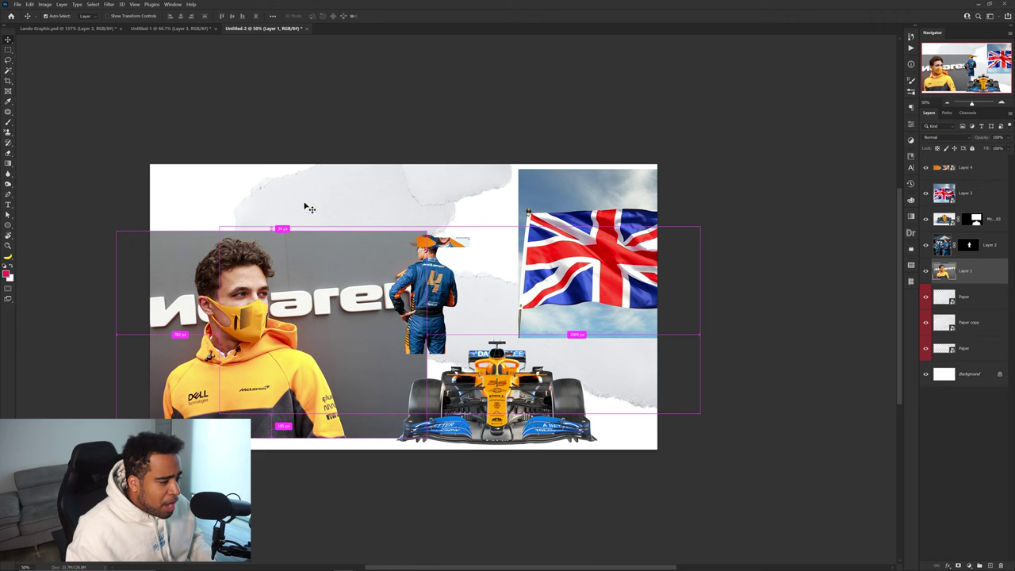
left_click(171, 28)
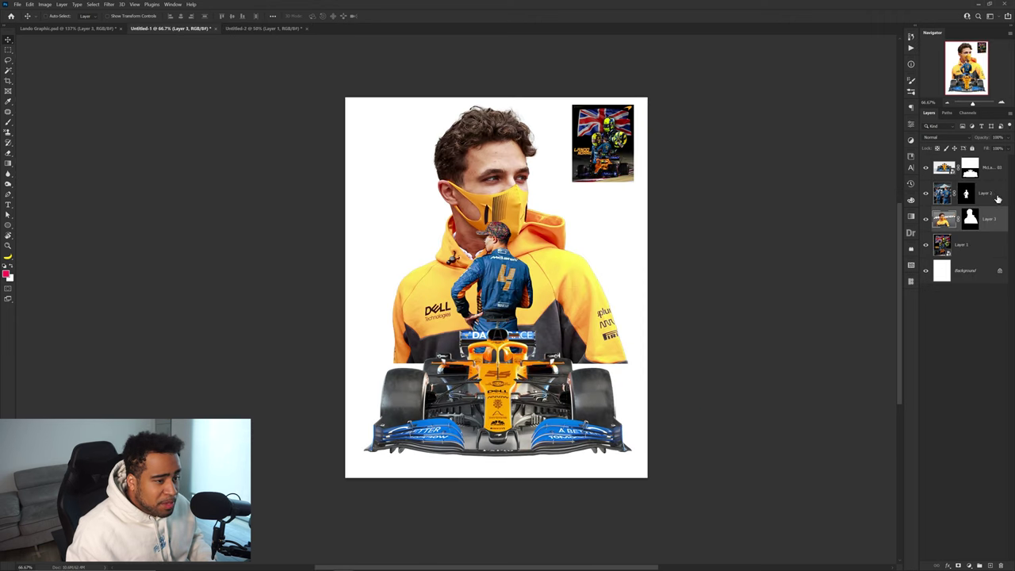
right_click(990, 219)
left_click(933, 332)
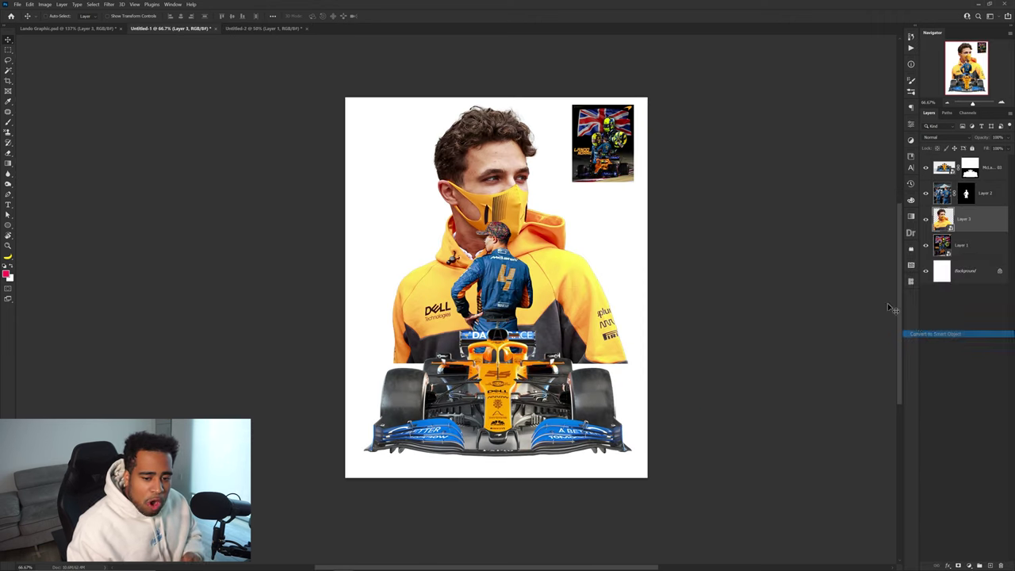
- Apply a Camera Raw Filter to the yellow-hoodie portrait with sharpening at 93
left_click(116, 4)
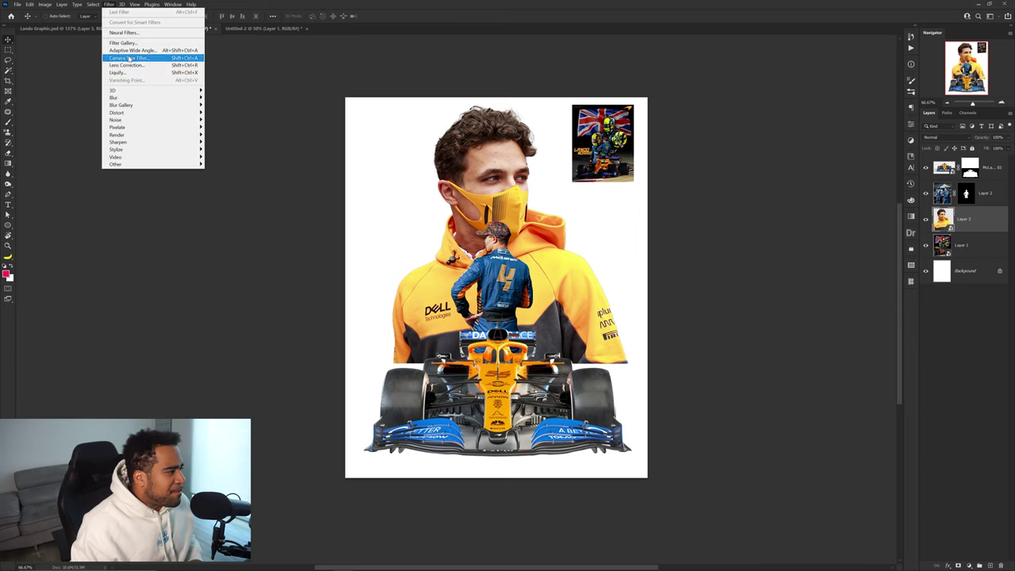
left_click(159, 59)
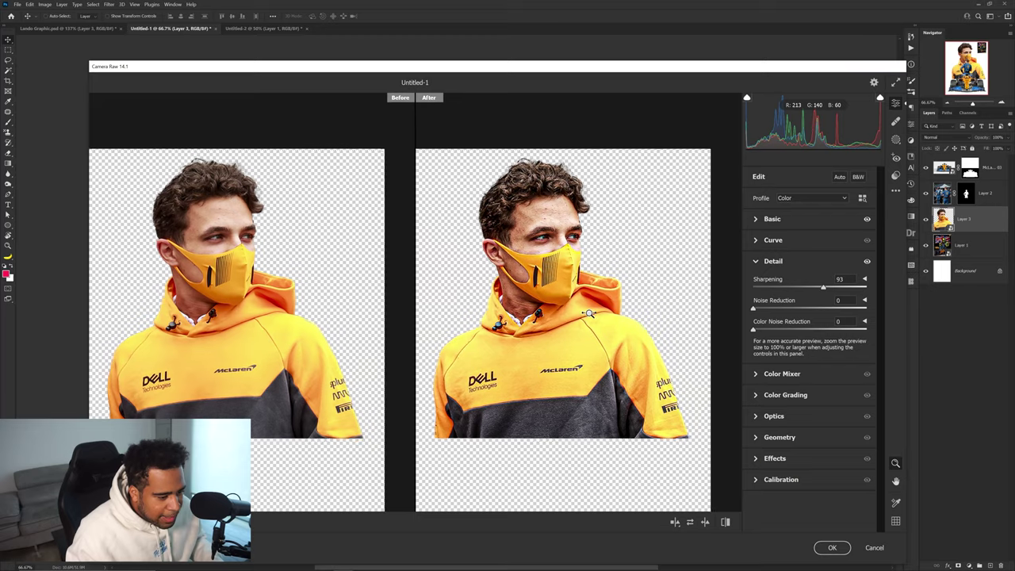
mouse_move(589, 313)
left_mouse_down()
mouse_move(581, 323)
mouse_move(618, 327)
mouse_move(584, 323)
left_mouse_up()
left_click_drag(524, 274, 545, 267)
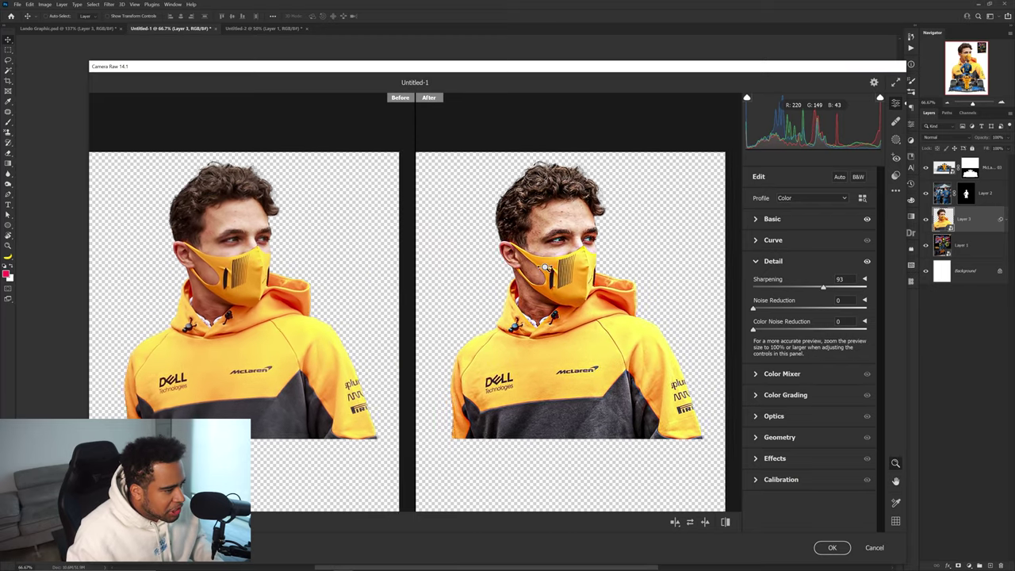
scroll(546, 268, "up", 1)
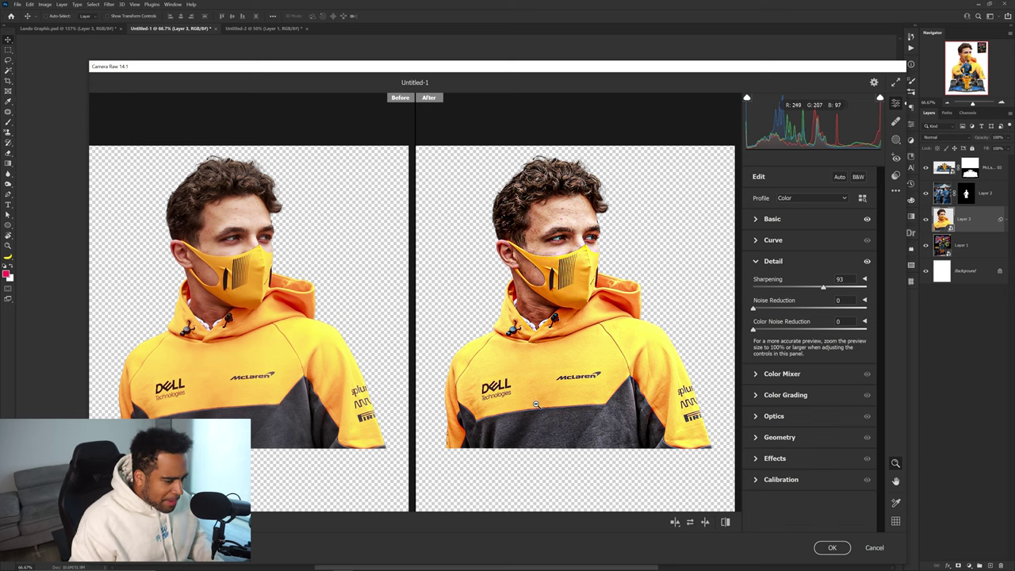
left_click(832, 547)
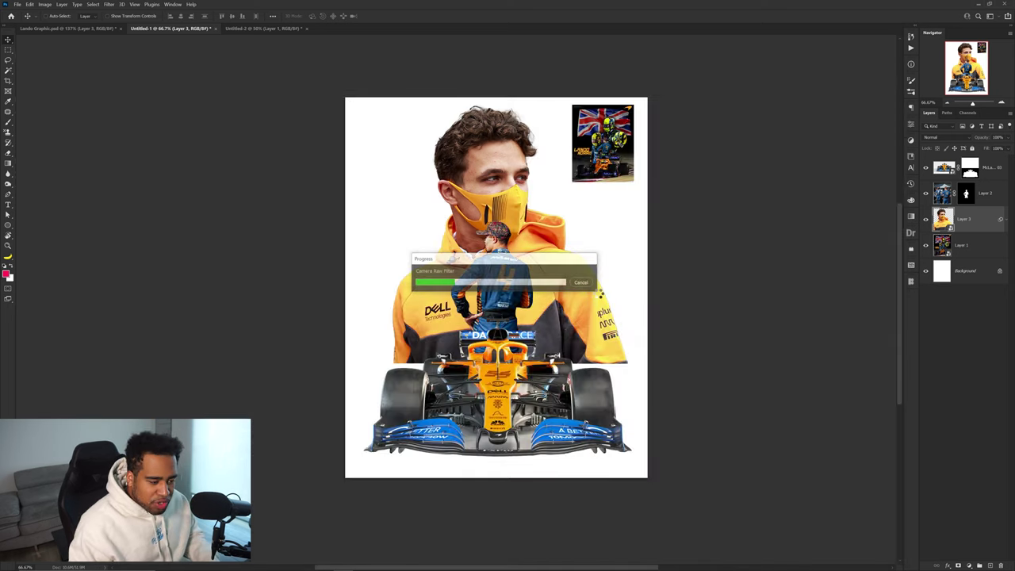
- Convert the back-facing driver cutout layer to a smart object and apply a Camera Raw Filter to it
left_click_drag(600, 284, 571, 268)
left_click(480, 268, "ctrl")
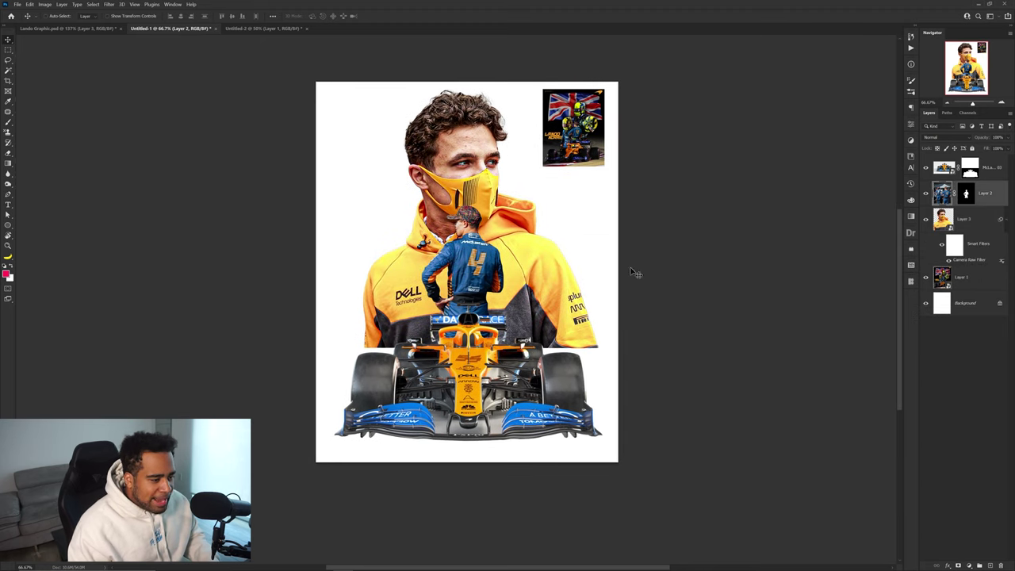
right_click(990, 189)
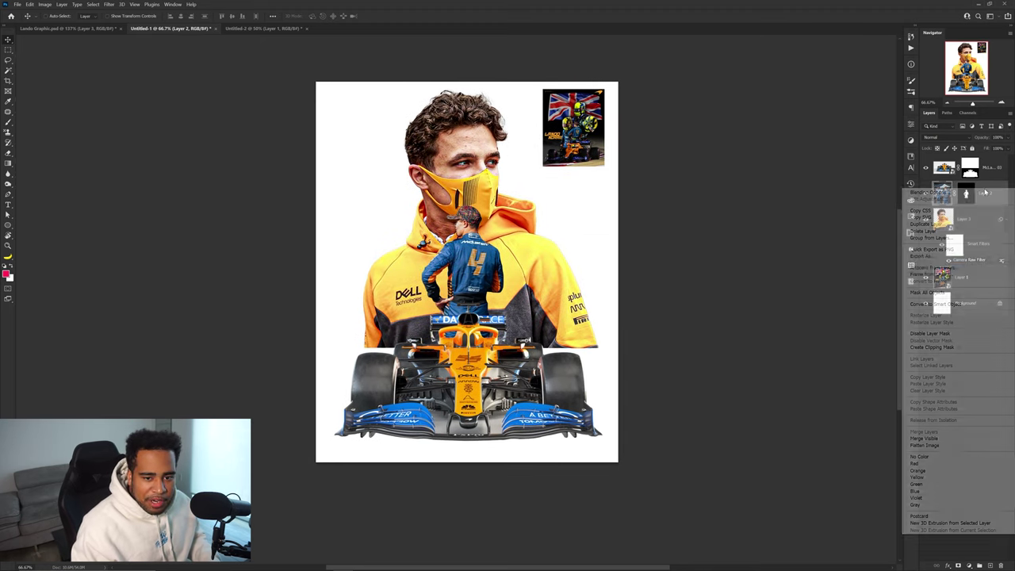
left_click(951, 306)
left_click(259, 29)
left_click(169, 28)
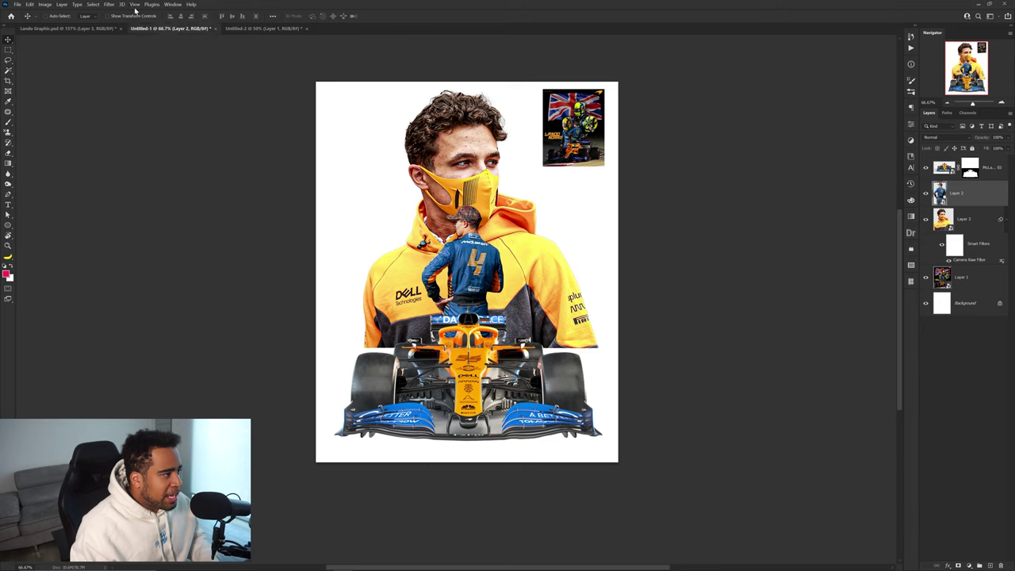
left_click(108, 4)
left_click(151, 57)
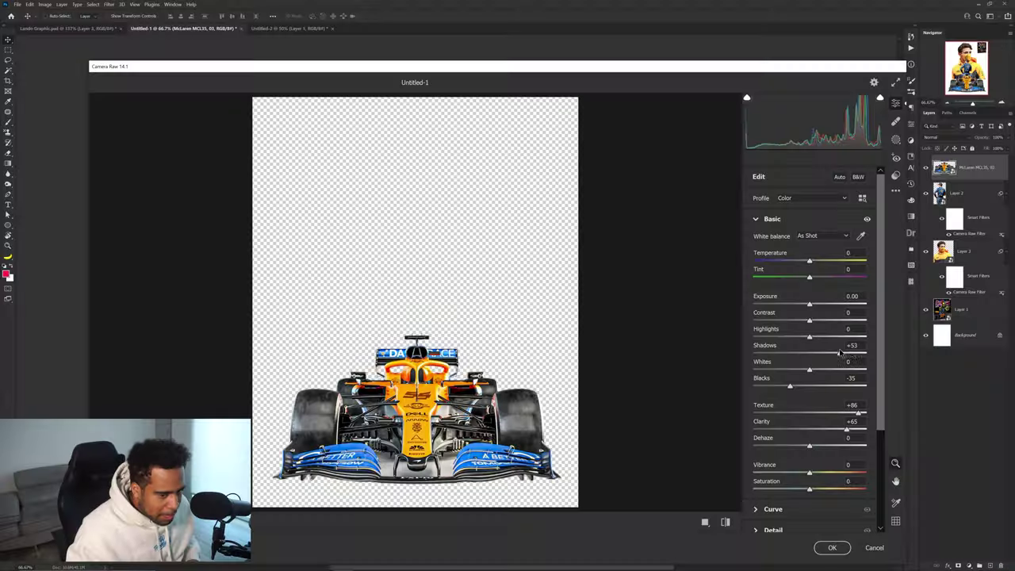
- Set the car's Camera Raw values to contrast +37, highlights -43, shadows +68, whites +7, texture +100 and clarity +67
left_click_drag(841, 353, 828, 321)
scroll(815, 354, "down", 2)
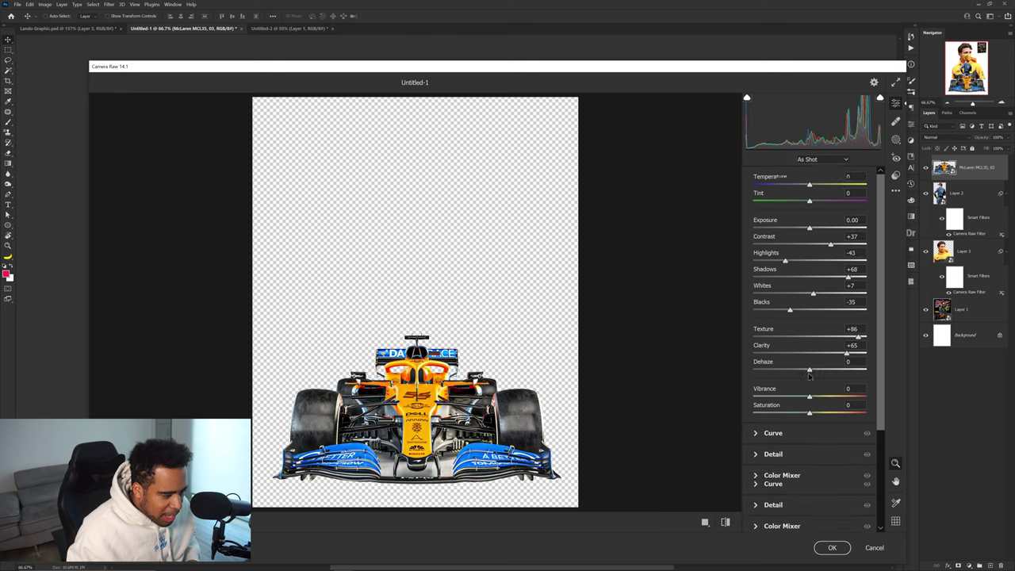
left_click_drag(847, 355, 868, 338)
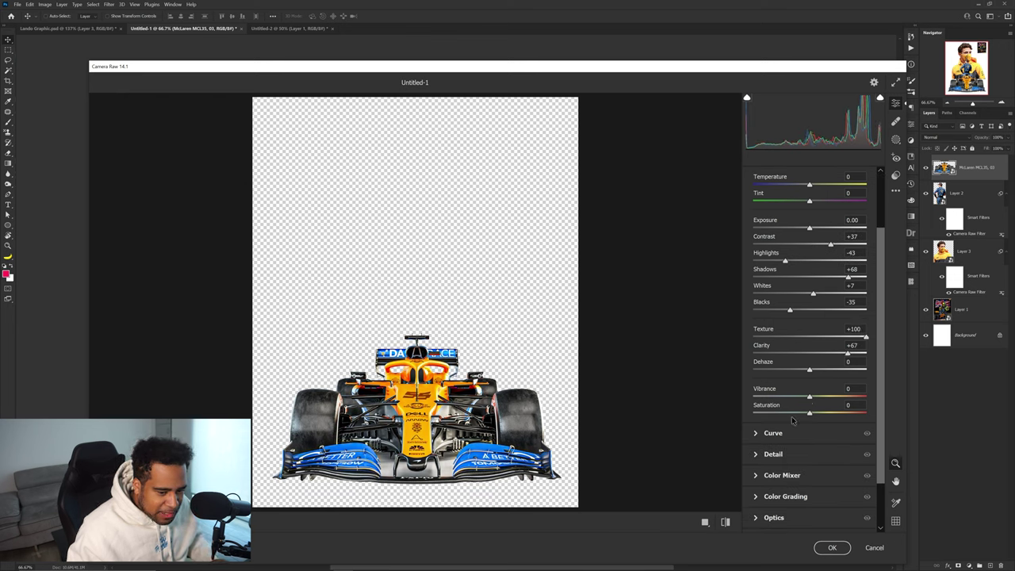
left_click(760, 454)
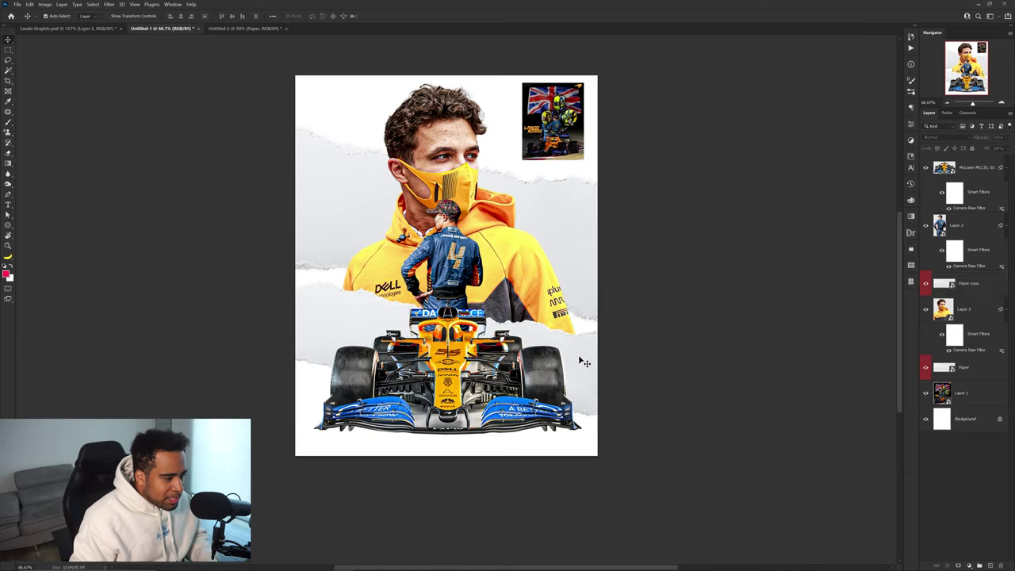
- Enlarge and rotate the Paper copy layer so its torn edge slopes upward behind the car and covers the poster's lower area
left_click_drag(580, 358, 693, 331)
left_click_drag(693, 326, 568, 298)
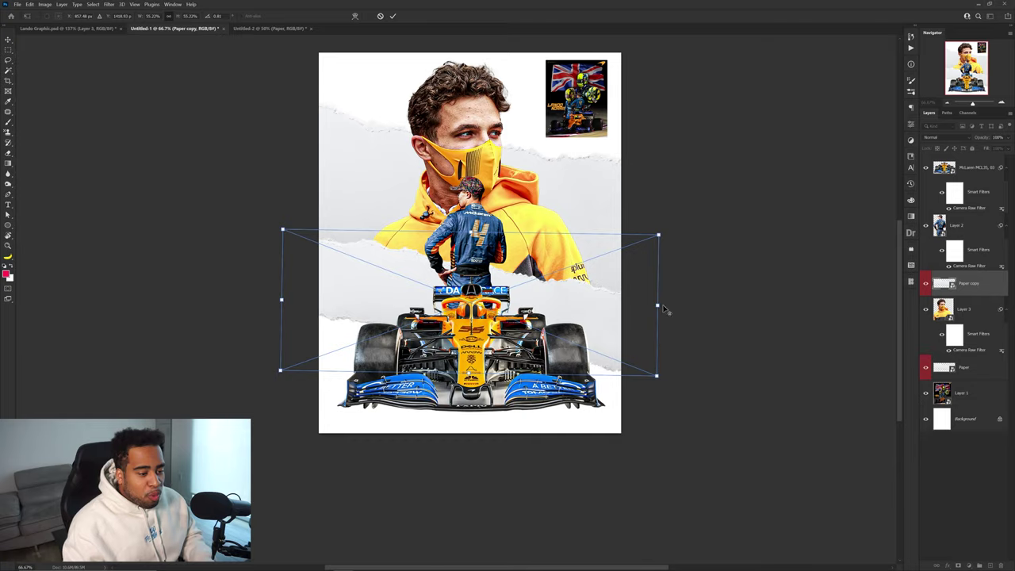
left_click_drag(658, 306, 664, 227)
key("Return")
key("Return")
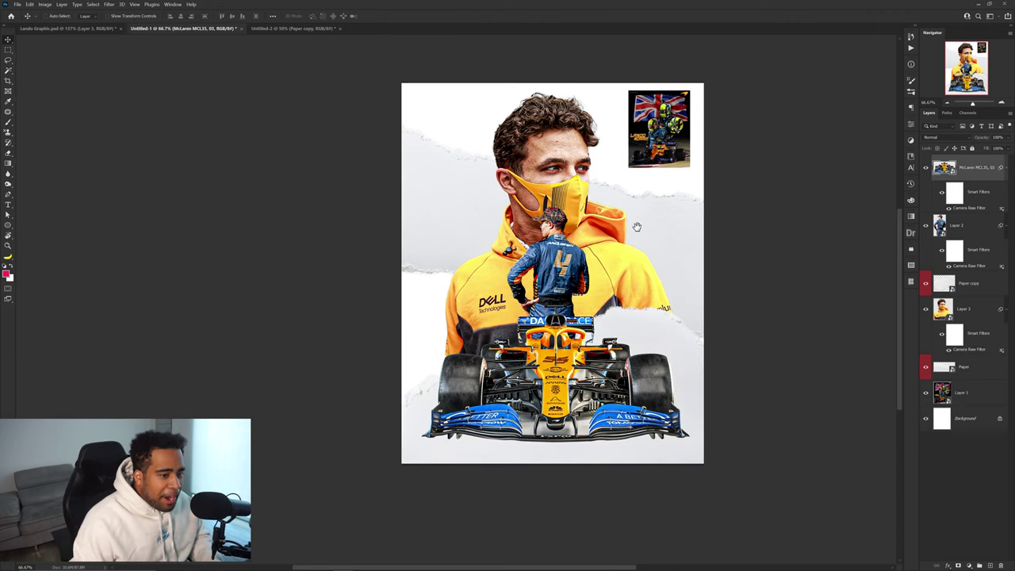
- Shift the Paper layer behind the portrait slightly downward, and isolate the Paper copy layer's visibility
left_click_drag(652, 230, 664, 261)
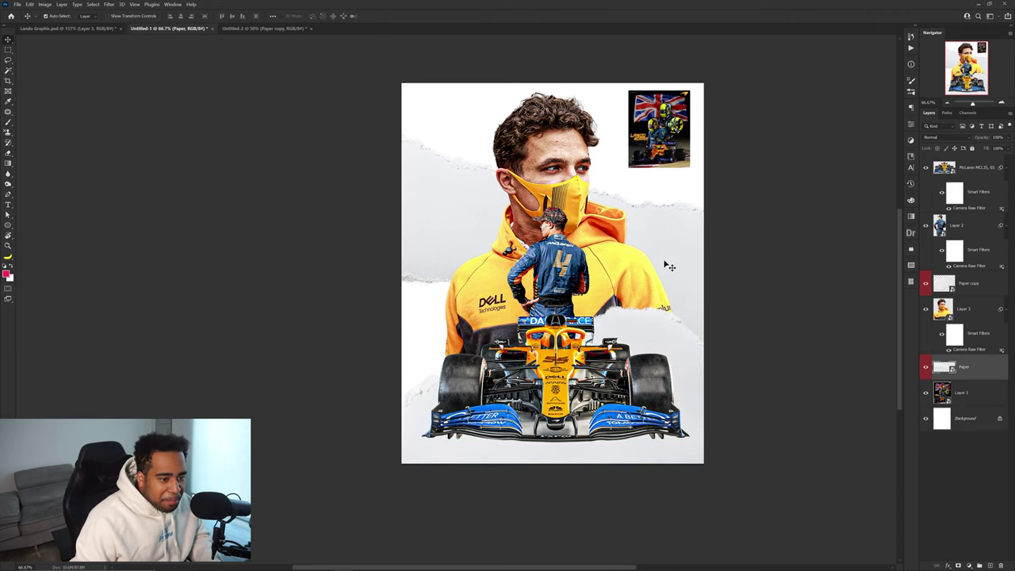
left_click_drag(644, 337, 550, 171)
key("ctrl+z")
left_click(927, 286, "alt")
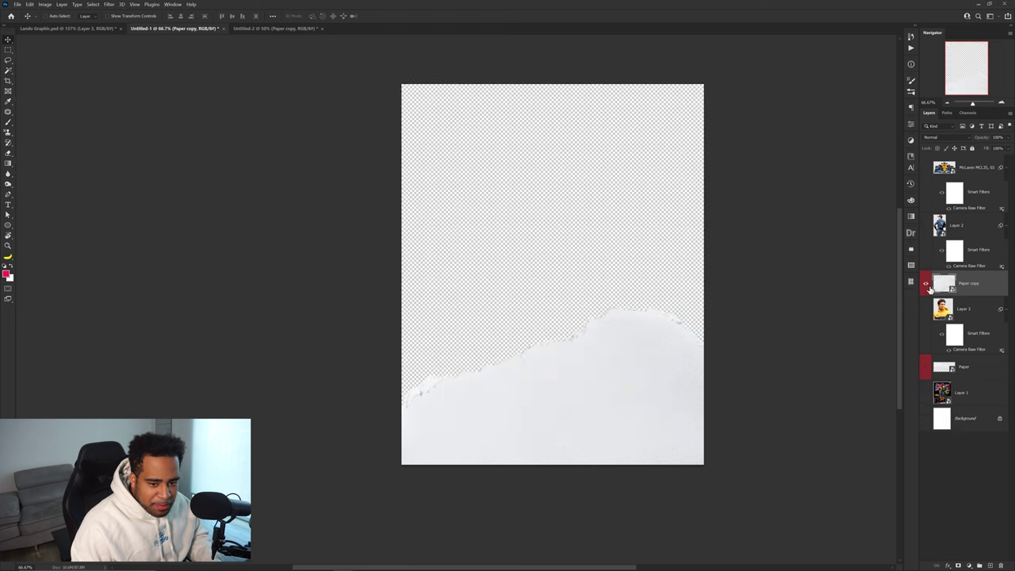
- Restore the visibility of all the poster's layers
left_click(924, 284, "alt")
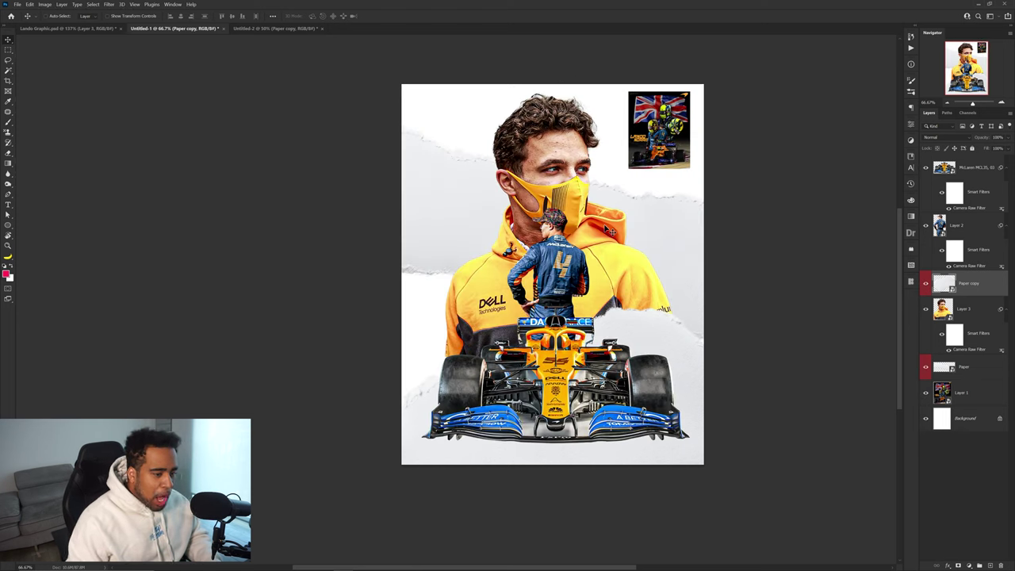
left_click_drag(628, 230, 562, 196)
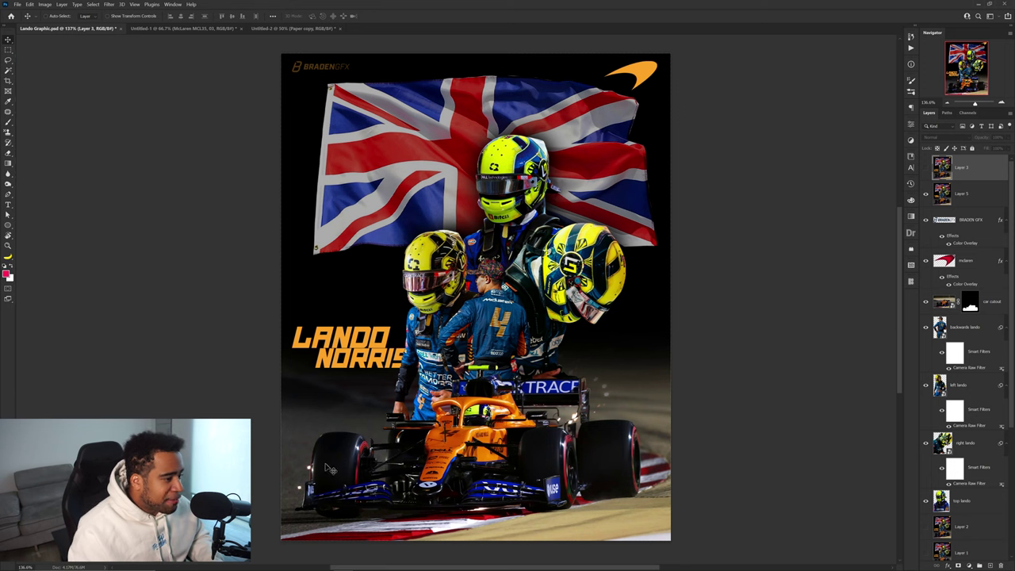
- Switch to the Untitled-2 document and disable the layer mask on the McLaren car layer
left_click(182, 29)
left_click(294, 29)
left_click(503, 376)
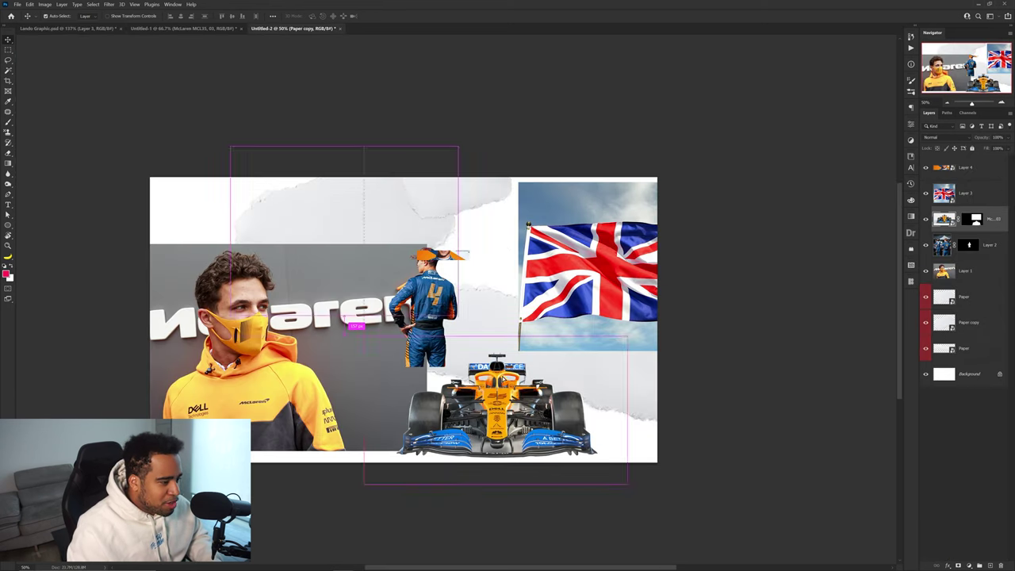
right_click(972, 224)
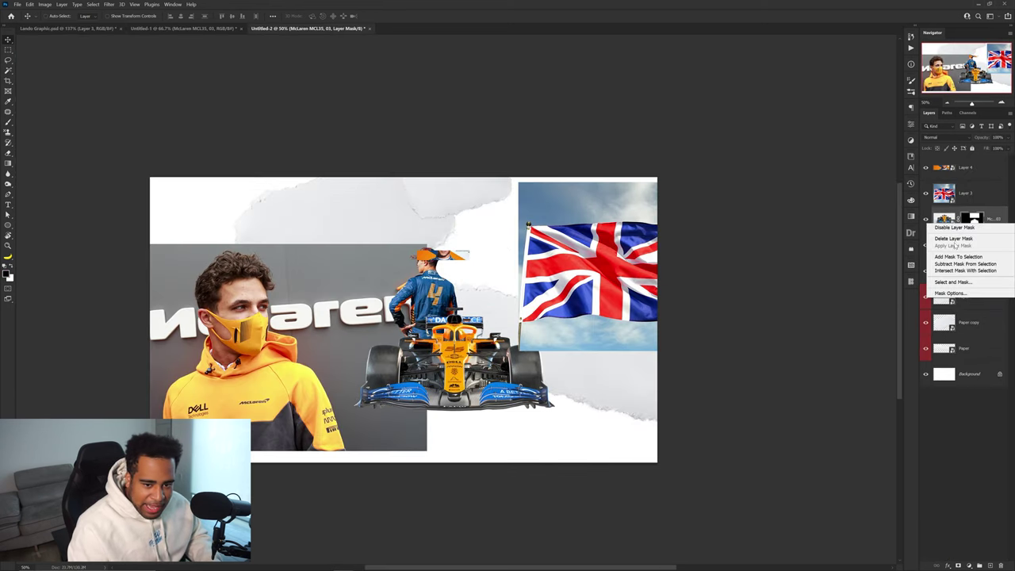
left_click(956, 229)
- Create a blank layer directly above the McLaren car layer for tracing its ground shadow with the Pen tool
scroll(405, 436, "up", 2)
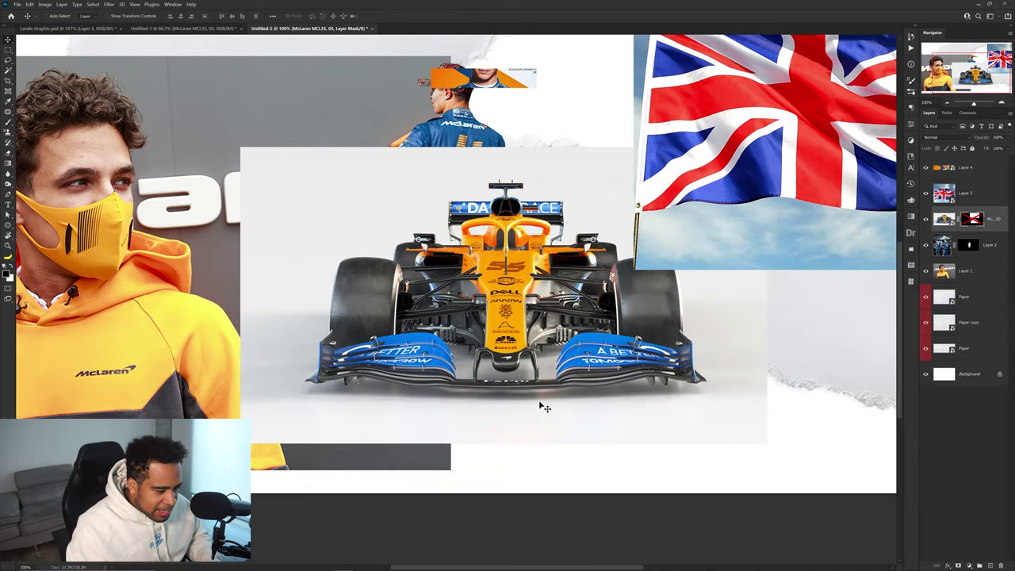
key("p")
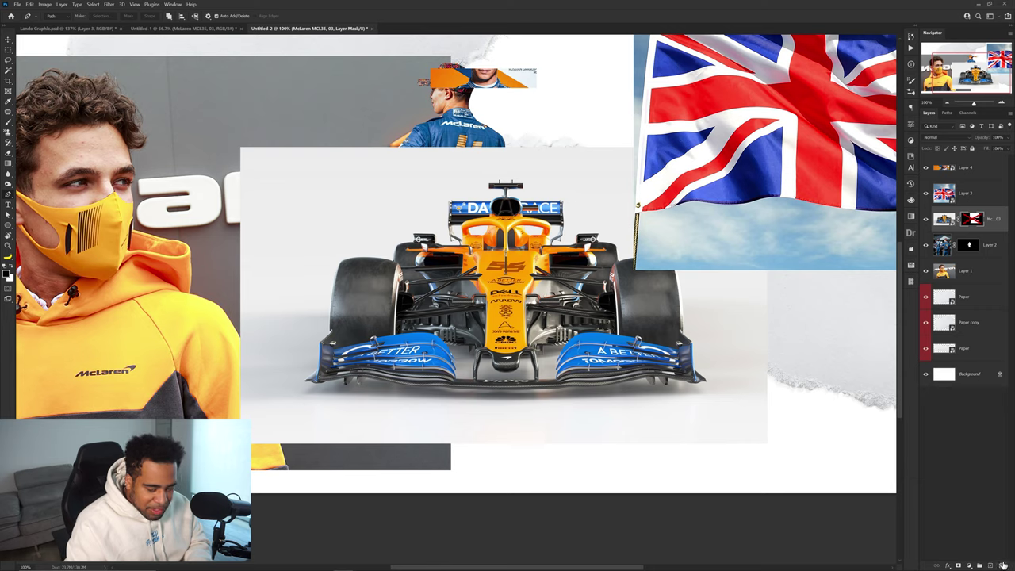
left_click(988, 566)
scroll(319, 392, "up", 2)
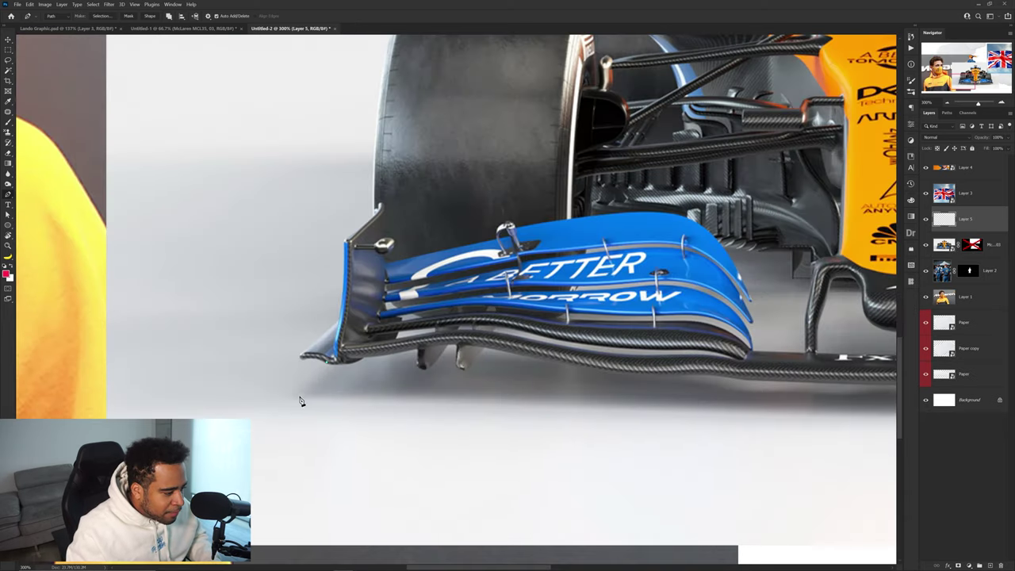
scroll(447, 397, "down", 2)
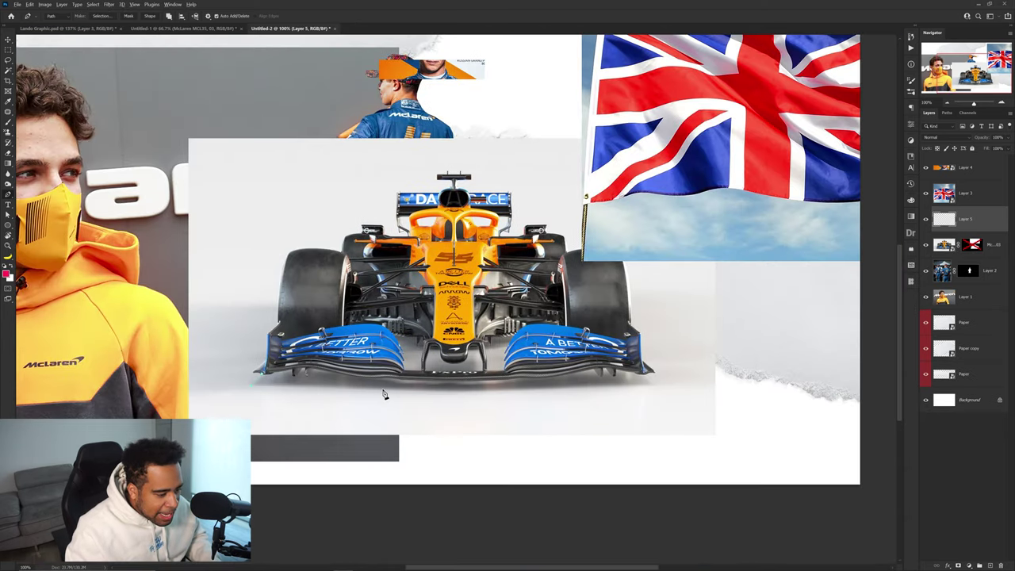
scroll(384, 394, "up", 1)
scroll(358, 370, "down", 1)
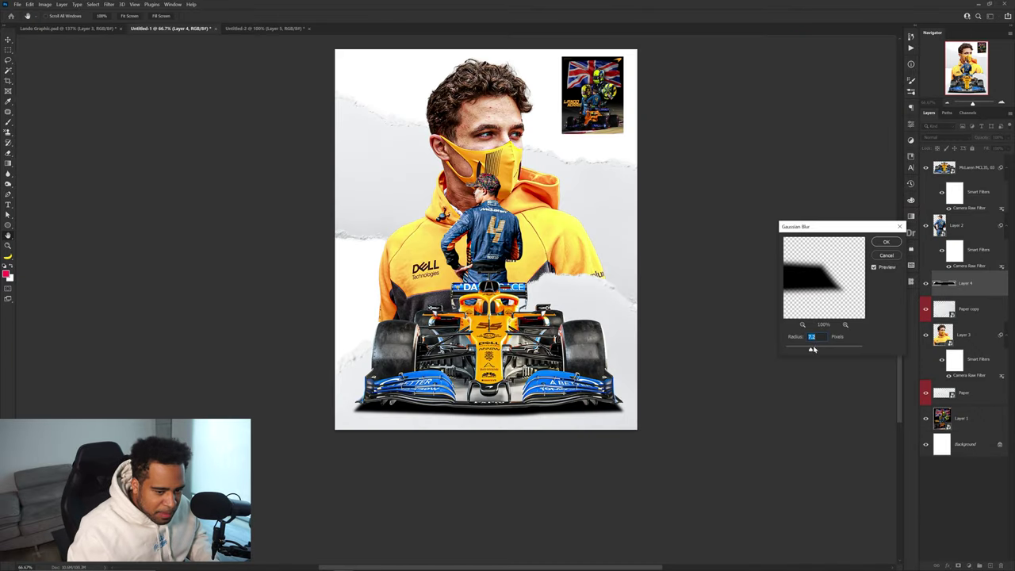
- Apply a Gaussian Blur with a 7.2-pixel radius to the black shadow beneath the car and lower its layer fill to 62%
key("Return")
left_click_drag(992, 162, 996, 162)
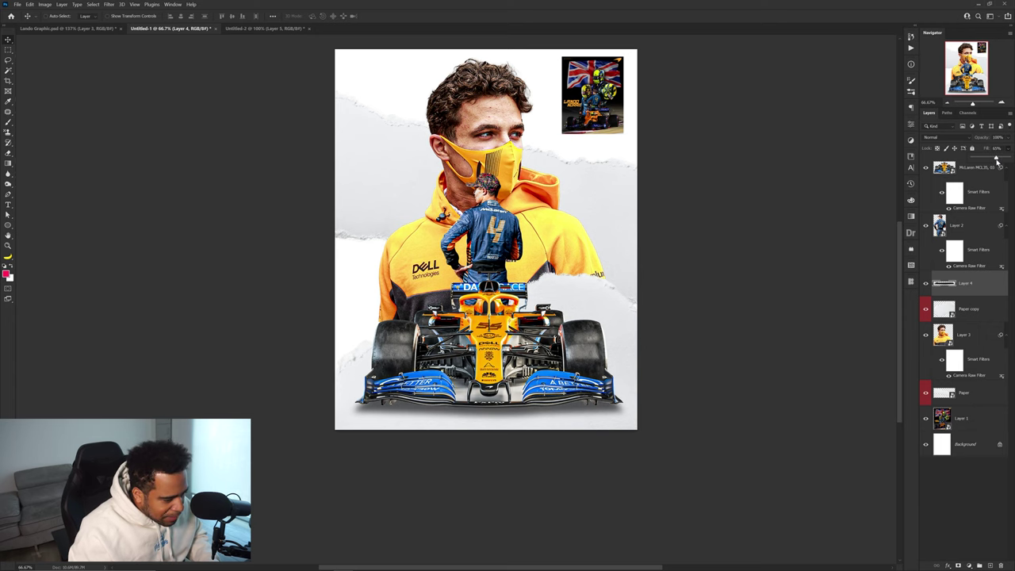
left_click_drag(668, 306, 538, 294)
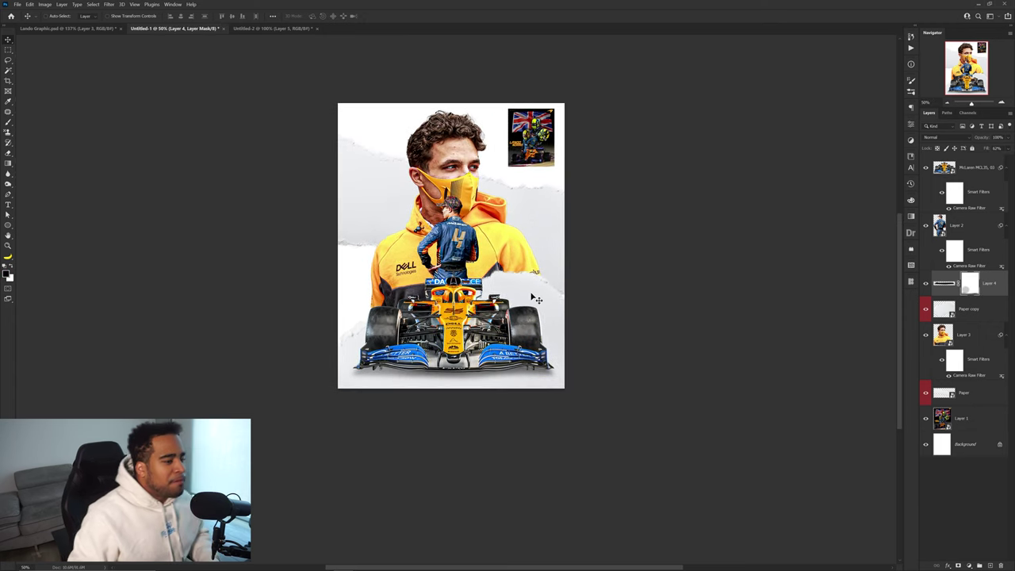
- Hide the small reference poster on Layer 1
left_click_drag(543, 145, 539, 154)
key("ctrl+z")
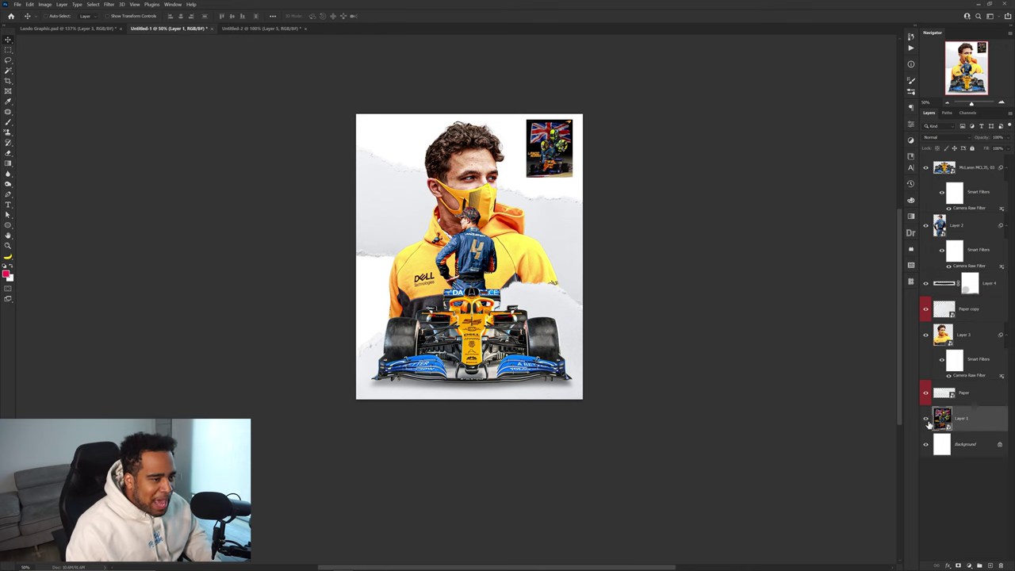
left_click(926, 420)
scroll(471, 308, "up", 1)
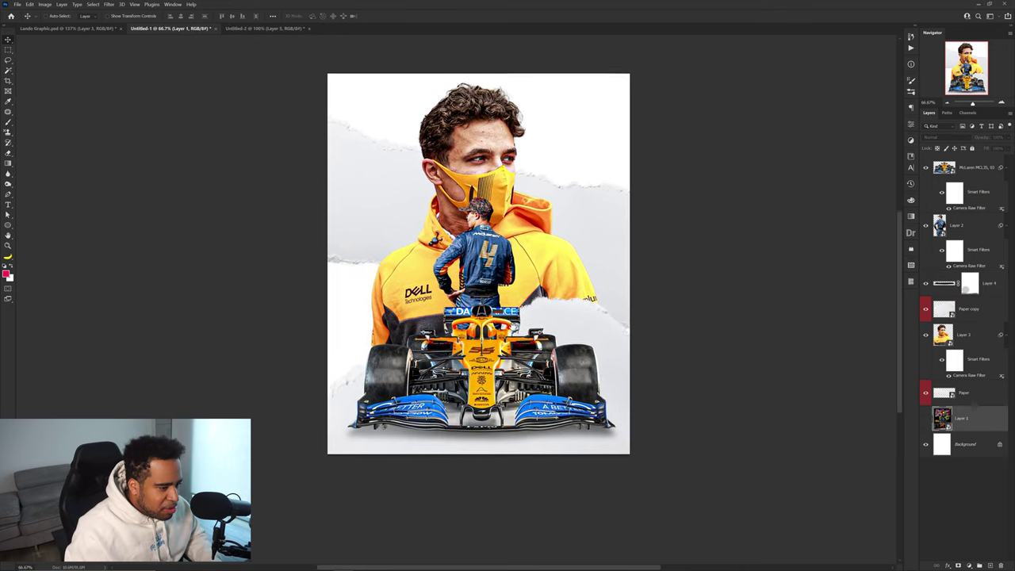
left_click_drag(498, 322, 514, 327)
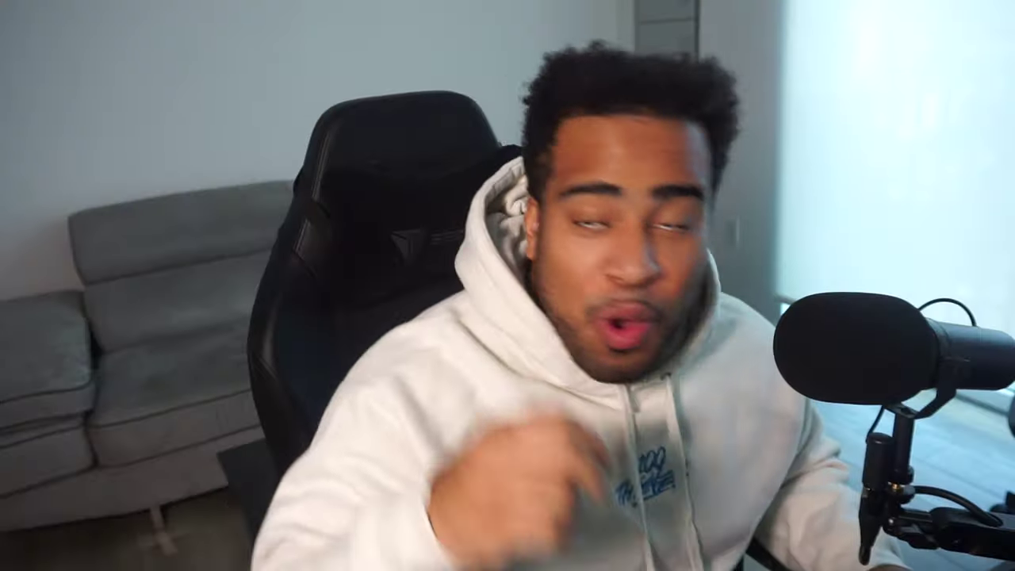
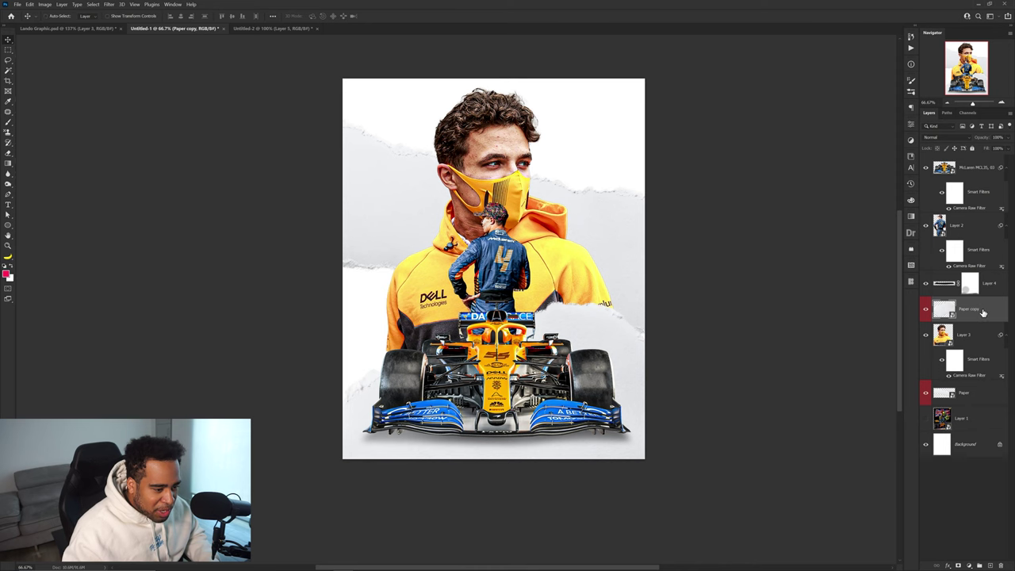
left_click_drag(632, 252, 677, 285)
key("ctrl+z")
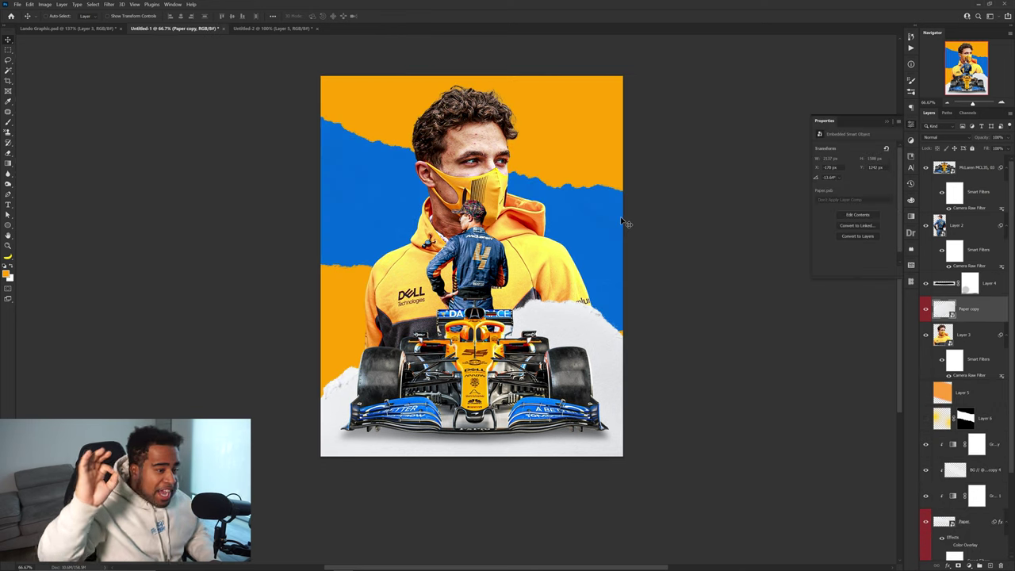
left_click_drag(592, 155, 562, 246)
key("ctrl+z")
left_click_drag(579, 208, 631, 214)
key("ctrl+z")
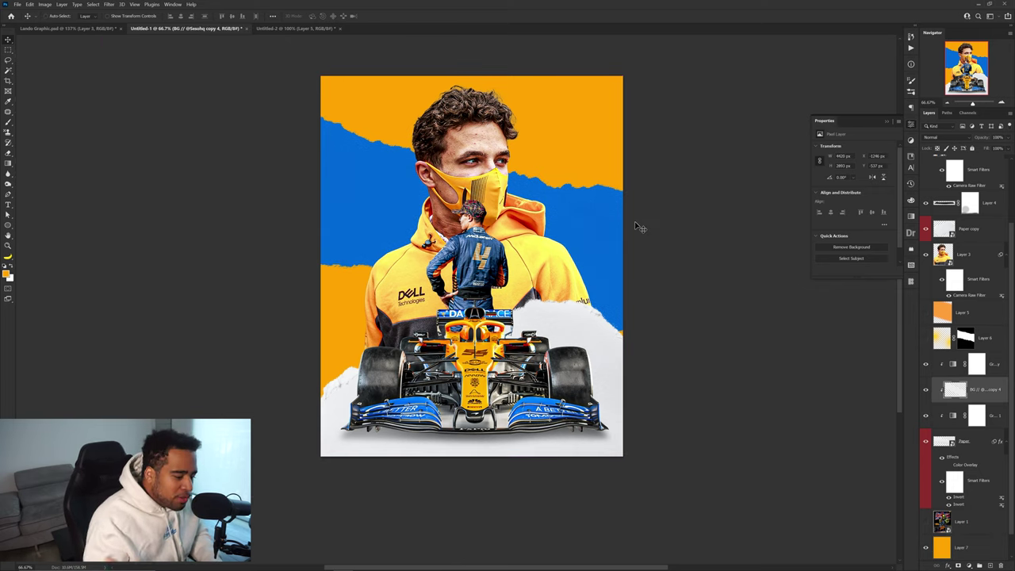
left_click_drag(554, 314, 593, 333)
key("ctrl+z")
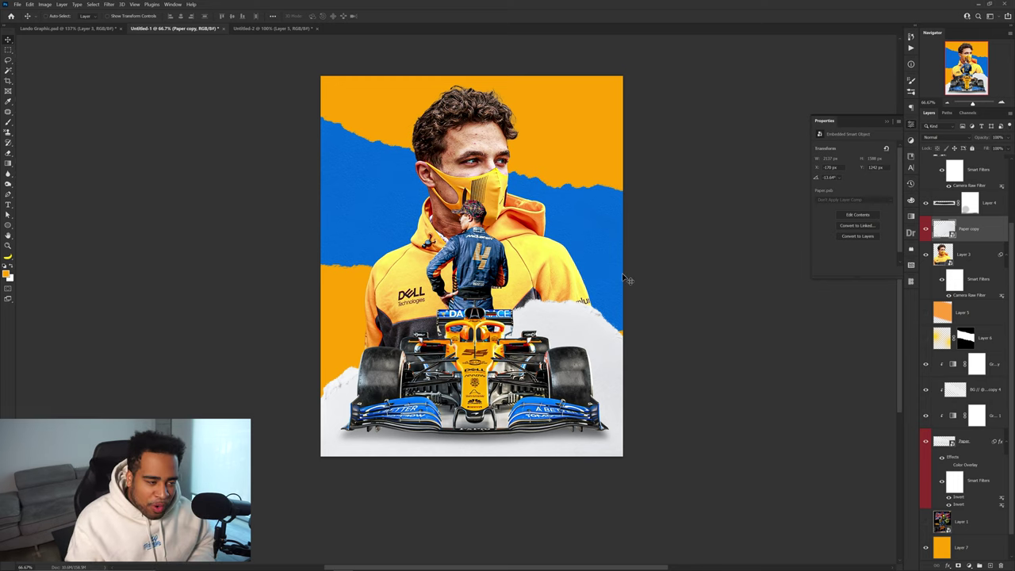
- Duplicate the BG texture copy 4 layer above the Paper copy layer and clip the duplicates to that torn paper
left_click(961, 395)
scroll(966, 373, "down", 1)
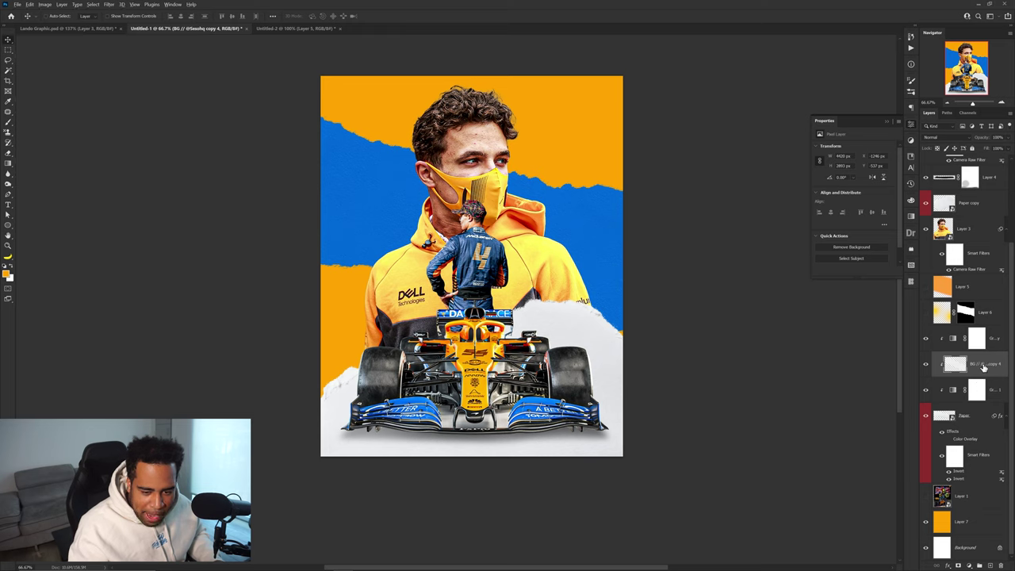
left_click_drag(986, 365, 989, 509, "alt")
left_click_drag(509, 303, 573, 247)
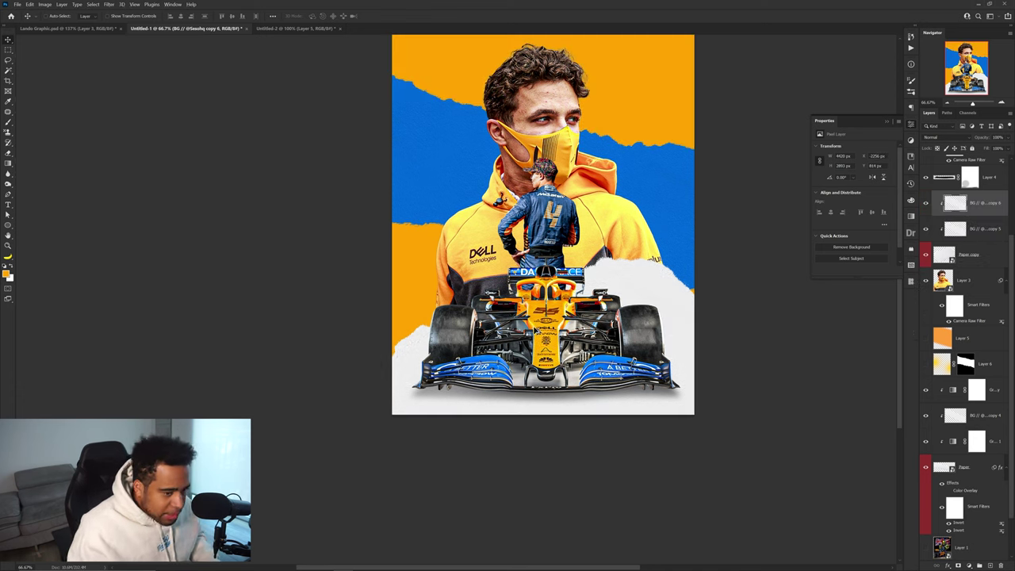
- Toggle the two texture layers clipped to Paper copy off and on to compare their effect on the white paper
scroll(651, 309, "up", 3)
scroll(653, 306, "down", 2)
left_click(927, 204)
left_click(926, 229)
left_click(926, 203)
left_click_drag(926, 204, 926, 229)
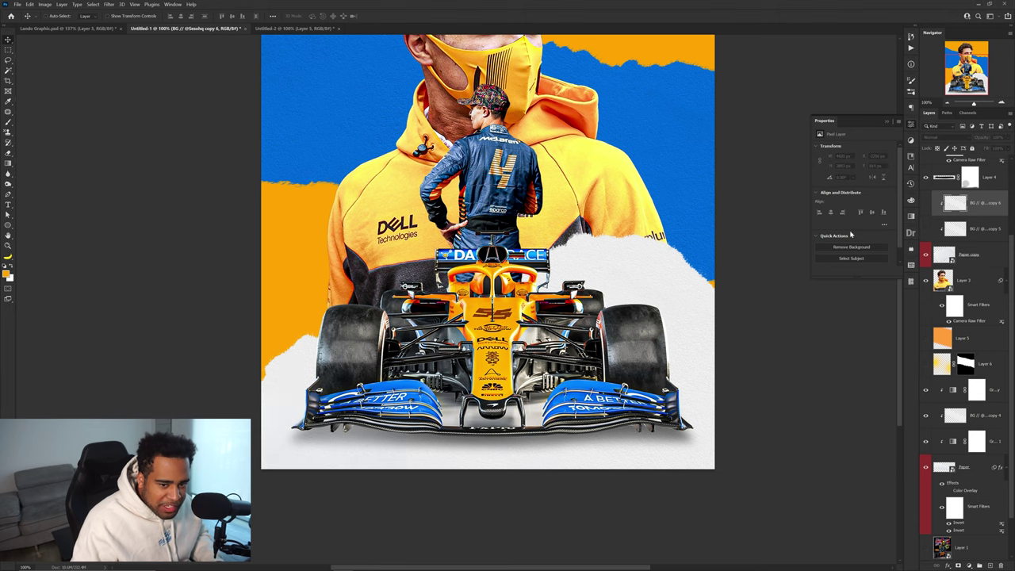
key("ctrl+minus")
key("ctrl+minus")
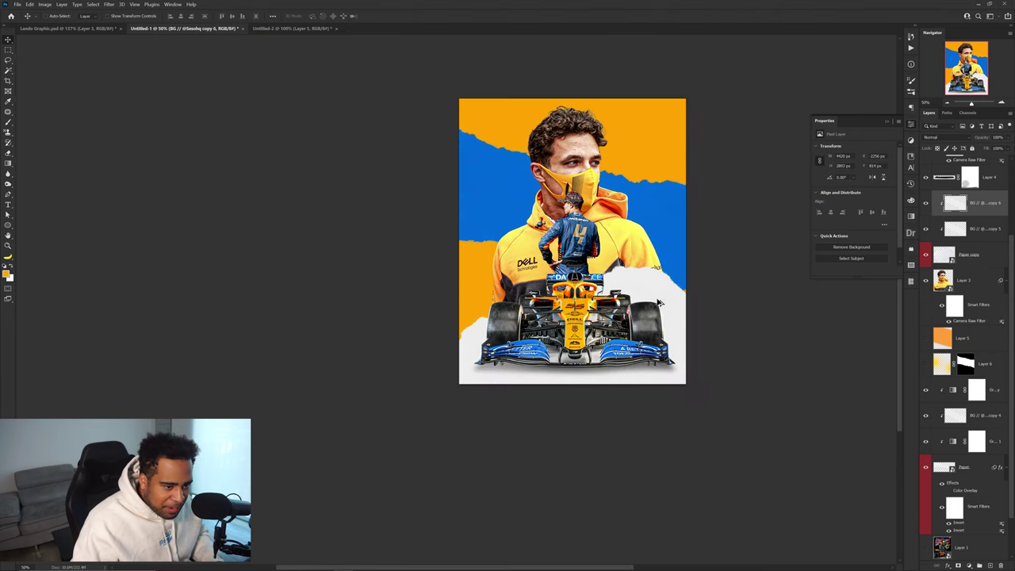
key("ctrl+plus")
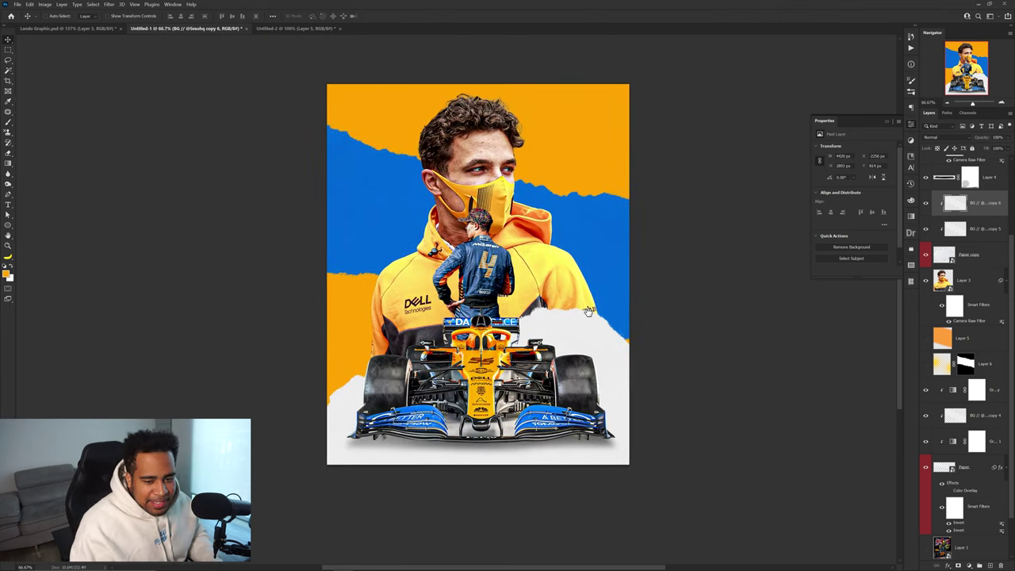
- Add the text LANDO in orange 50 pt Space Mono over the blue torn-paper strip
key("t")
left_click(368, 208)
type("LAN")
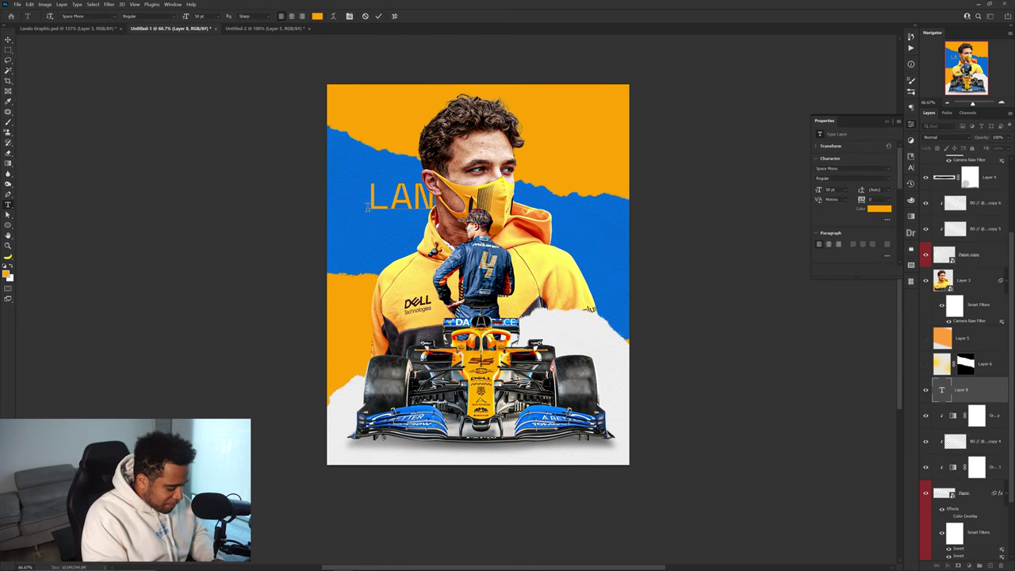
type("DO")
key("ctrl+Return")
key("v")
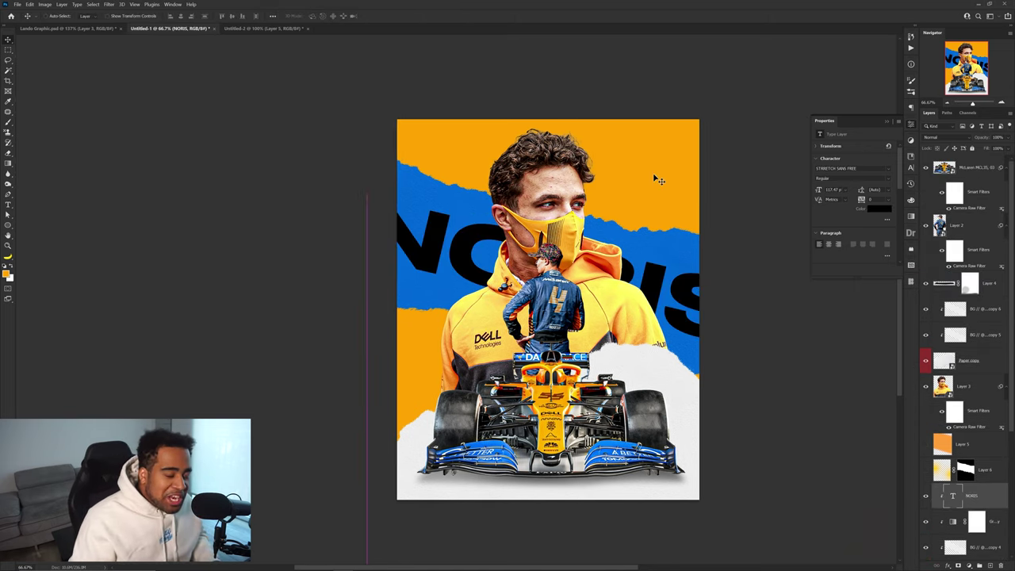
- Duplicate the slanted black NORIS text twice so it repeats above and below the original across the blue paper strip
left_click_drag(630, 260, 518, 235)
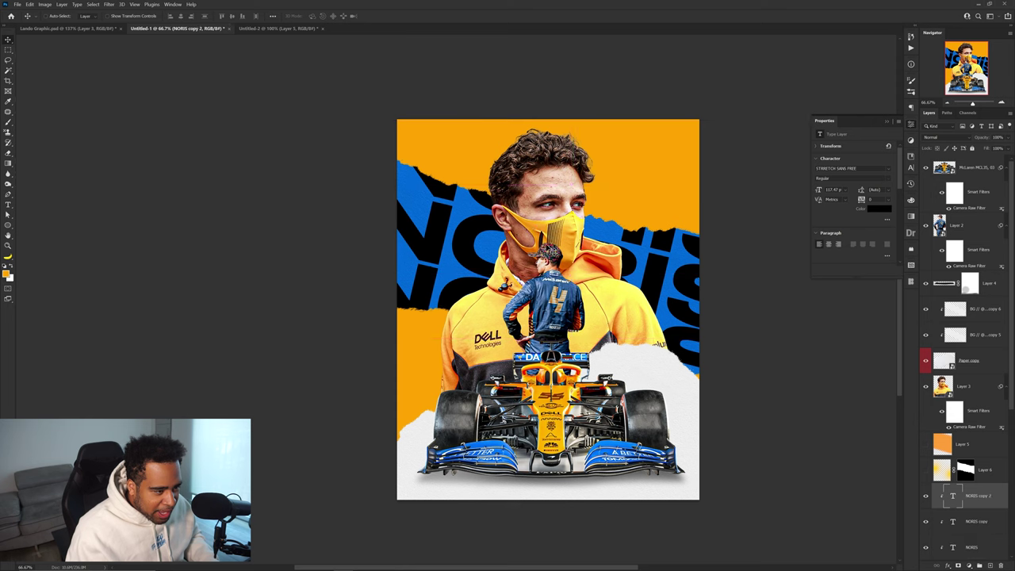
scroll(568, 291, "down", 2)
left_click_drag(599, 297, 535, 294)
scroll(688, 248, "up", 1)
scroll(565, 258, "up", 1)
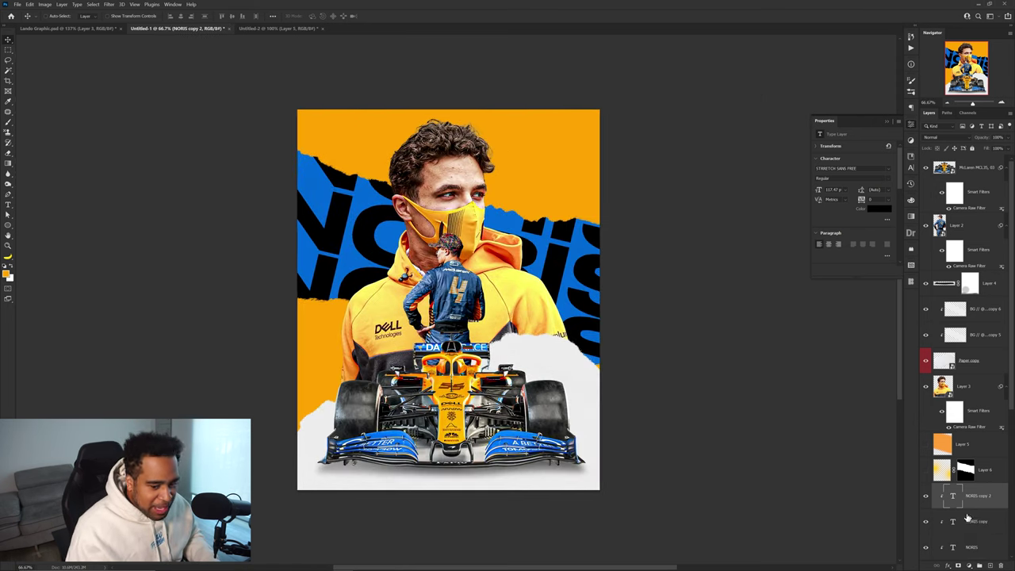
scroll(974, 466, "down", 3)
left_click(970, 430, "shift")
left_click(944, 136)
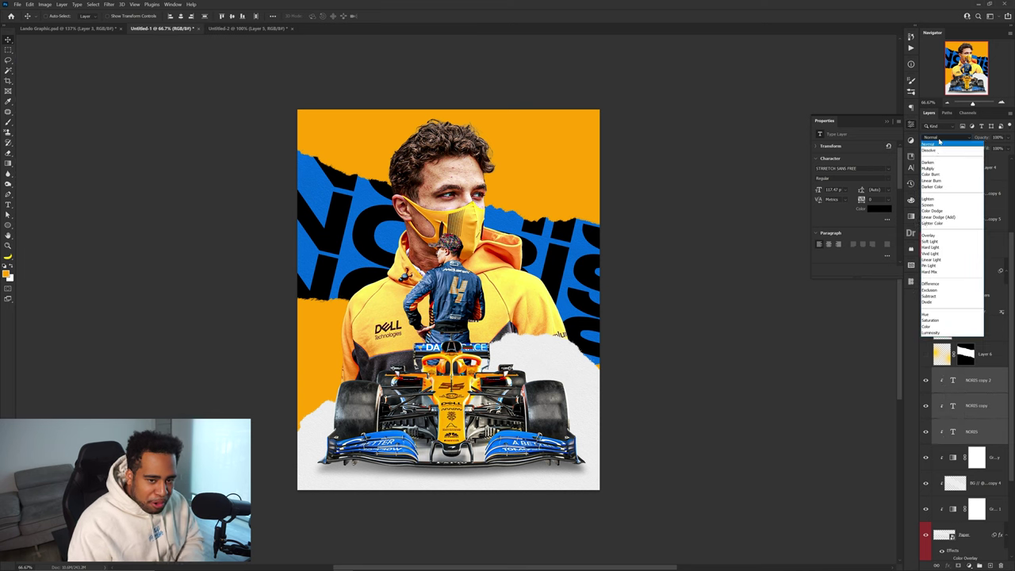
key("Escape")
left_click_drag(659, 274, 694, 262)
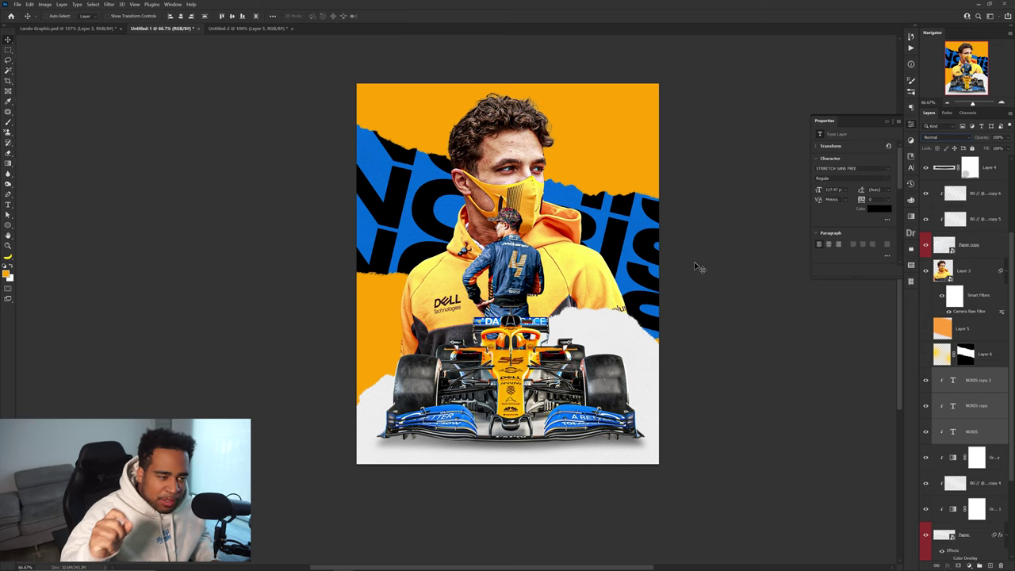
- Add LANDO in black STRETCH SANS FREE text on the orange area beside the portrait's head, with a duplicated line below reading NORRIS
left_click(902, 128)
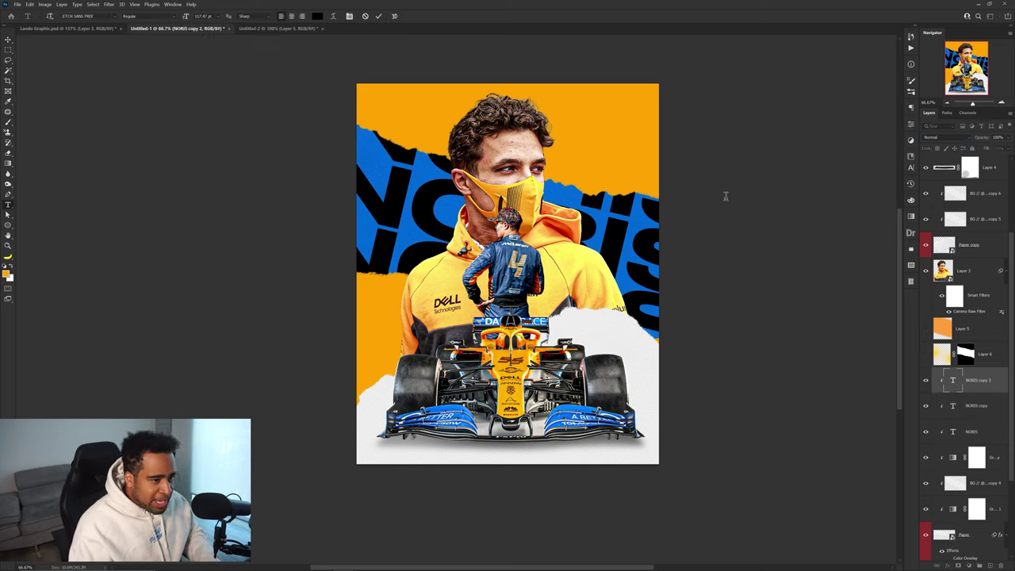
left_click(573, 119)
type("LANdo")
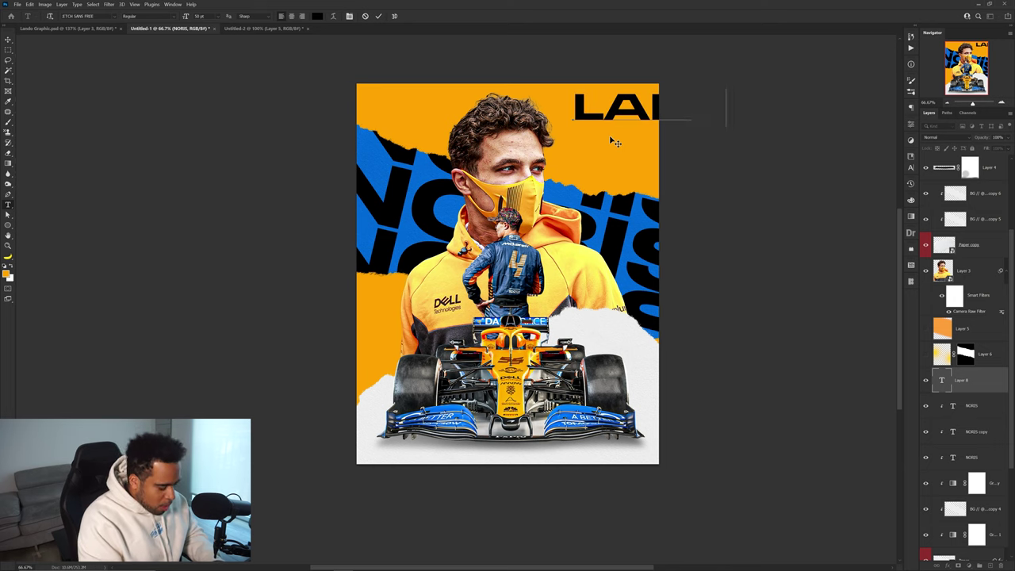
key("ctrl+Return")
key("v")
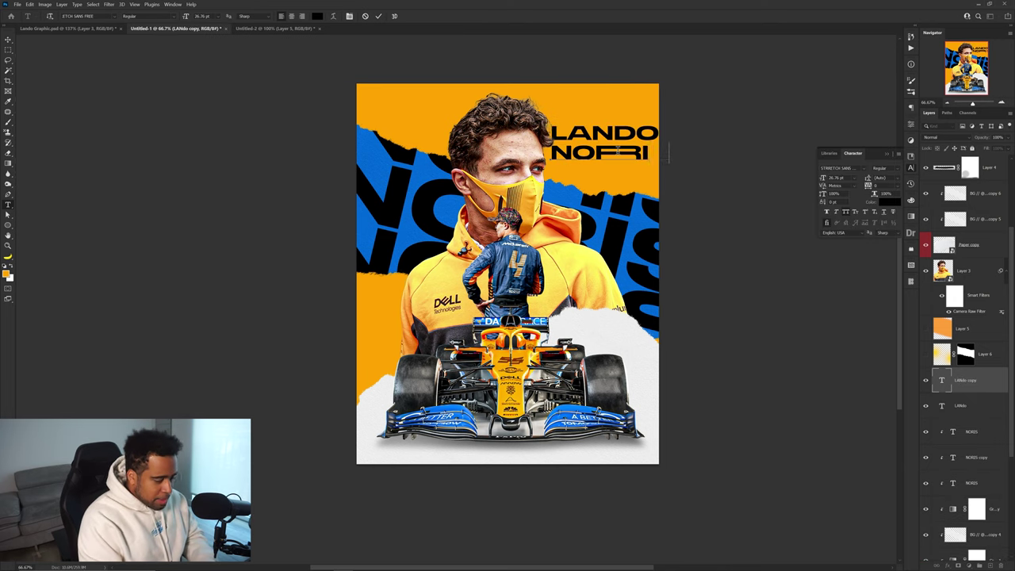
type("s")
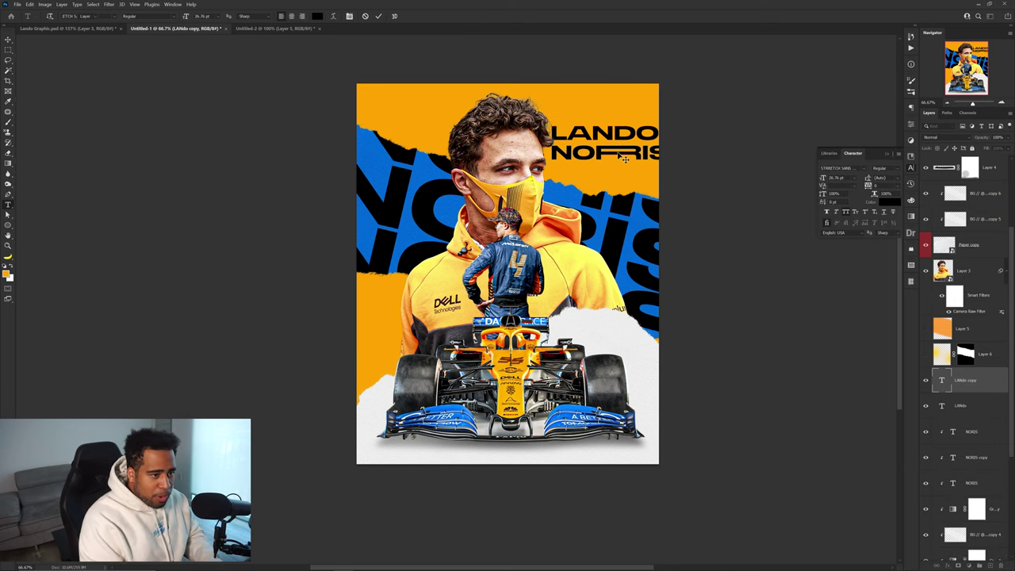
key("ctrl+Return")
- Rotate LANDO and NORRIS to run vertically and place them side by side near the poster's upper-right corner
key("ctrl+t")
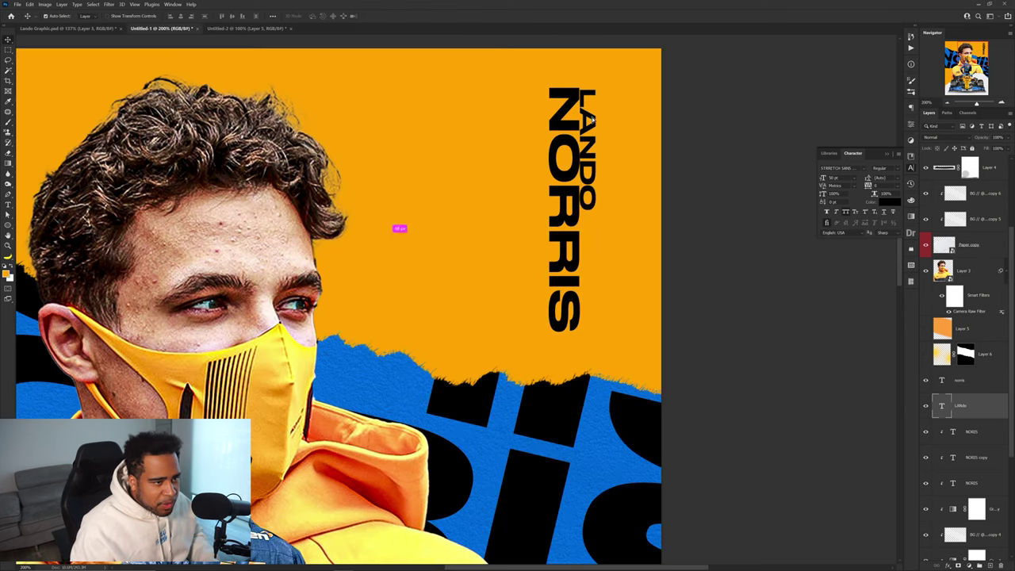
left_click_drag(564, 111, 735, 123)
left_click(572, 122)
scroll(578, 127, "down", 2)
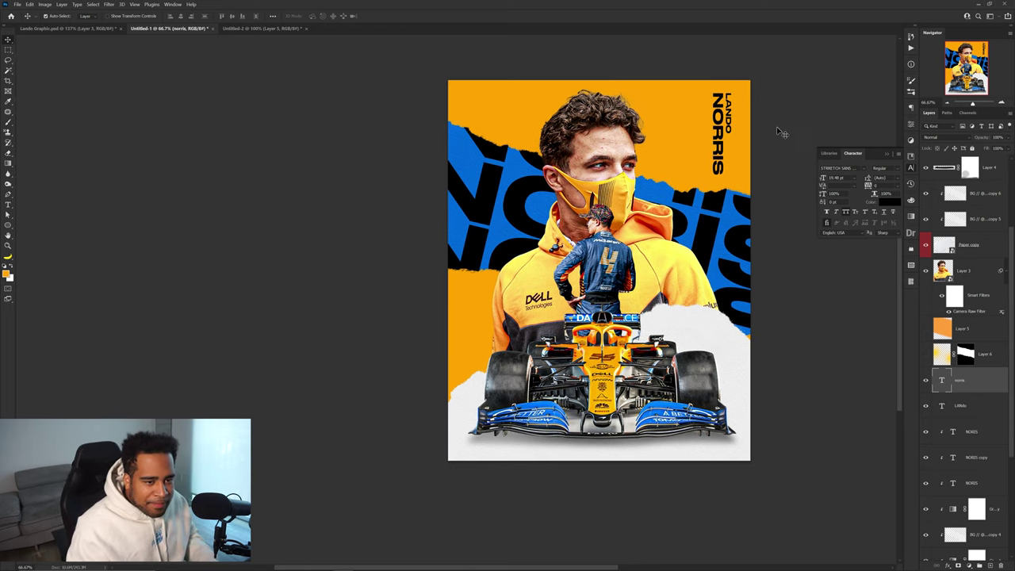
- Change the vertical LANDO text to Arial Bold and color it white (ffffff)
key("alt+bracketleft")
left_click(861, 168)
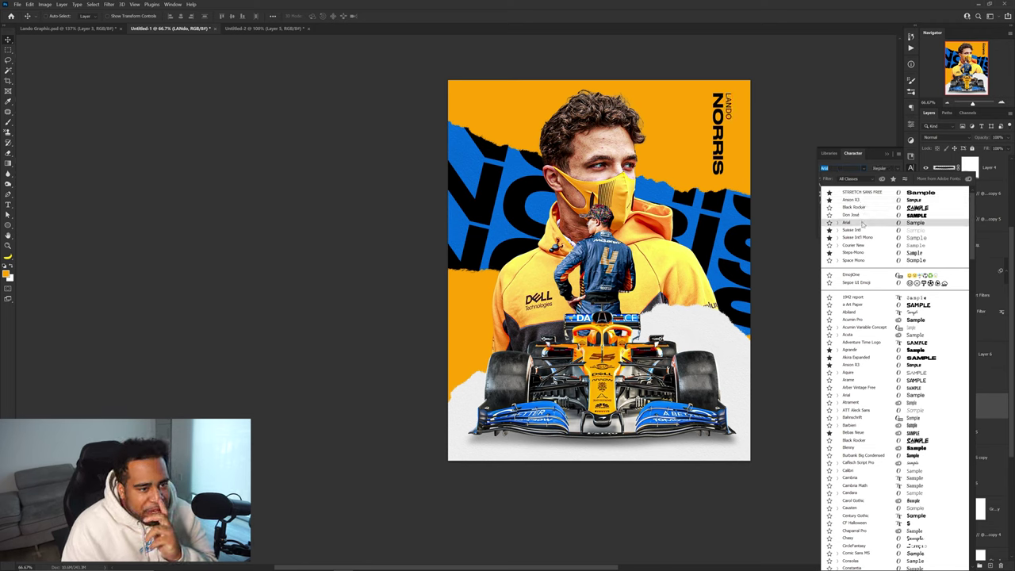
left_click(863, 223)
left_click(879, 168)
left_click(894, 188)
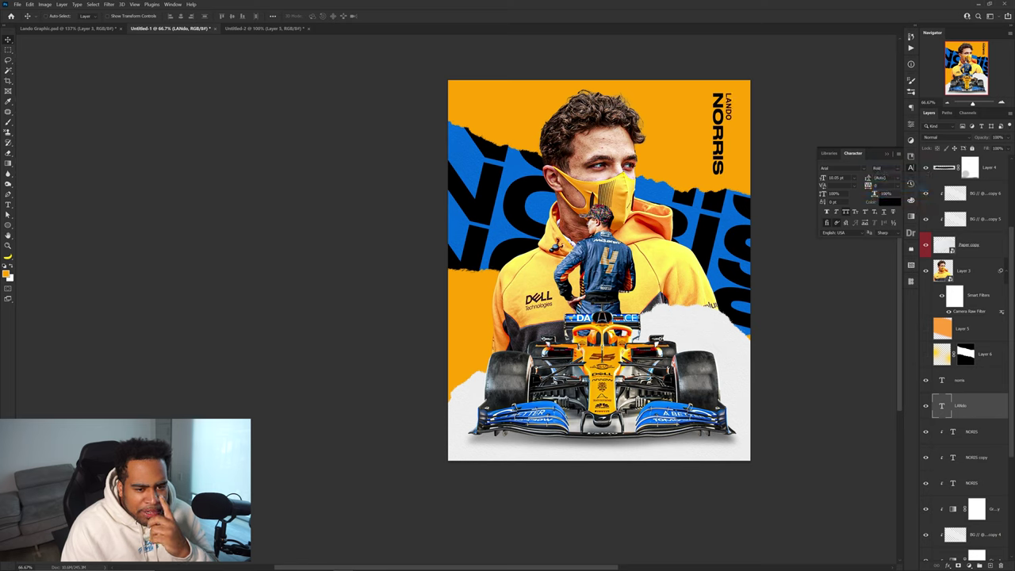
left_click(890, 204)
type("ffffff")
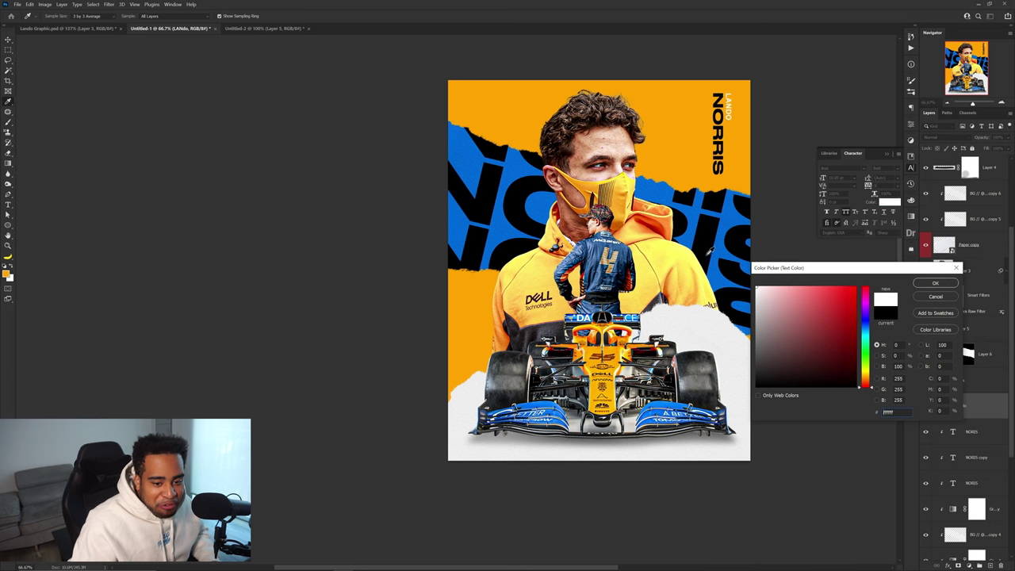
left_click(936, 283)
- Duplicate the white LANDO text beside NORRIS, change the copy to 4, and rotate it upright
key("v")
left_click_drag(735, 200, 701, 204)
scroll(663, 127, "up", 2)
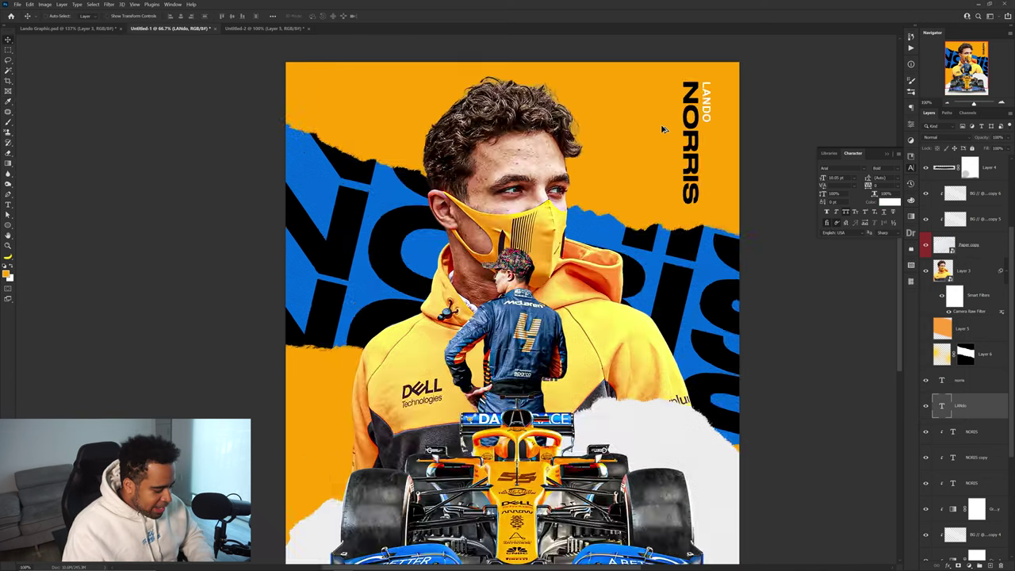
left_click(722, 141, "ctrl")
left_click_drag(722, 142, 648, 141)
key("ctrl+z")
left_click(758, 82, "ctrl")
left_click_drag(764, 86, 637, 132)
double_click(627, 126)
type("4")
key("ctrl+Return")
key("ctrl+t")
left_click_drag(638, 96, 664, 44)
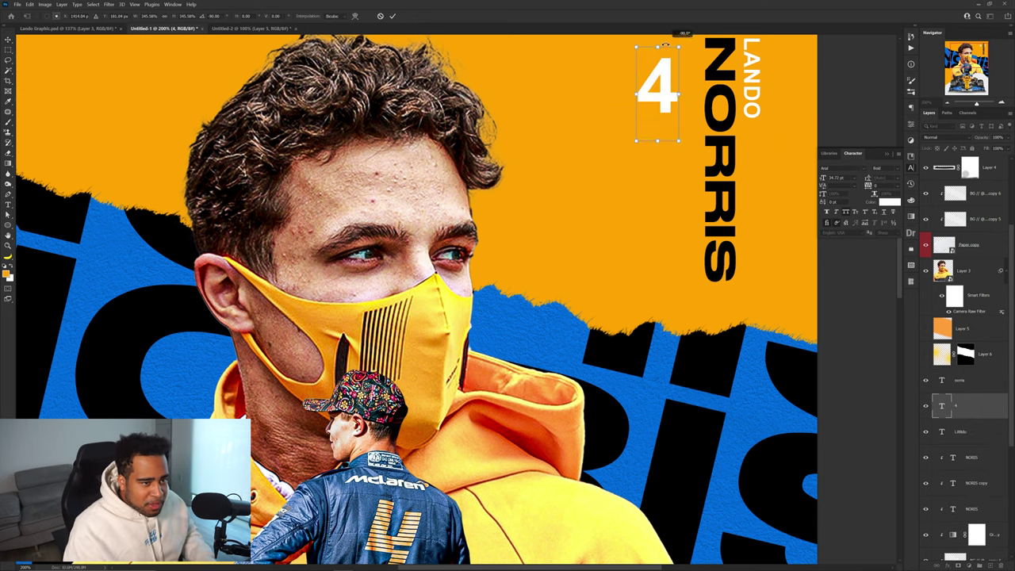
key("Return")
- Mask a thin vertical strip out of the NORRIS text so a narrow gap runs through all its letters
scroll(676, 116, "down", 2)
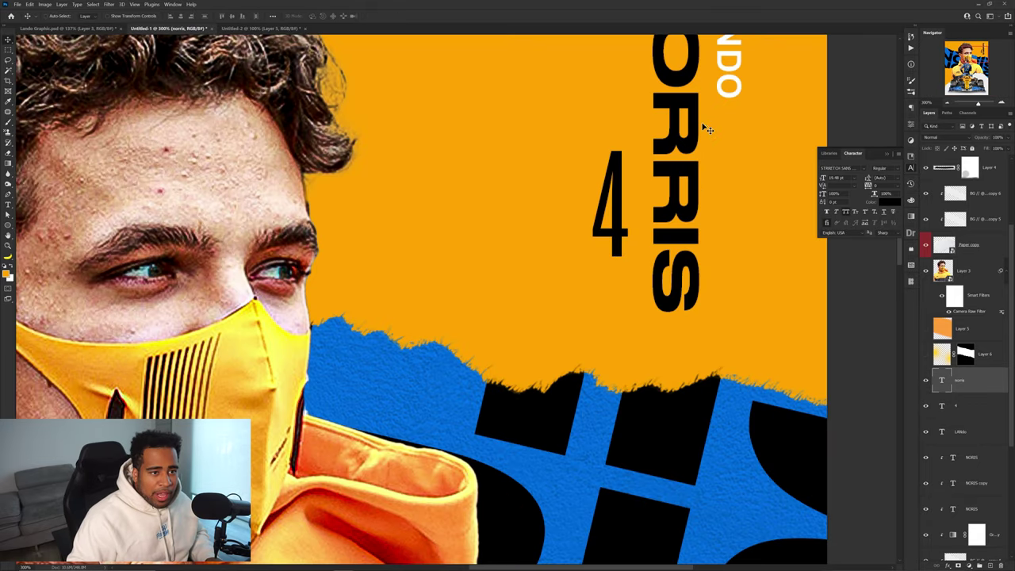
scroll(701, 125, "down", 2)
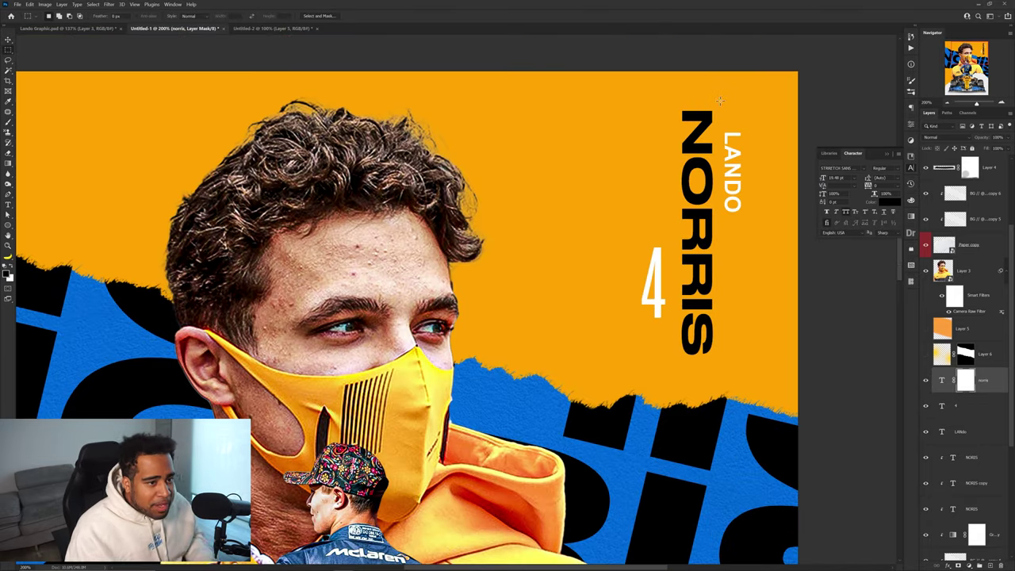
left_click_drag(695, 96, 700, 386)
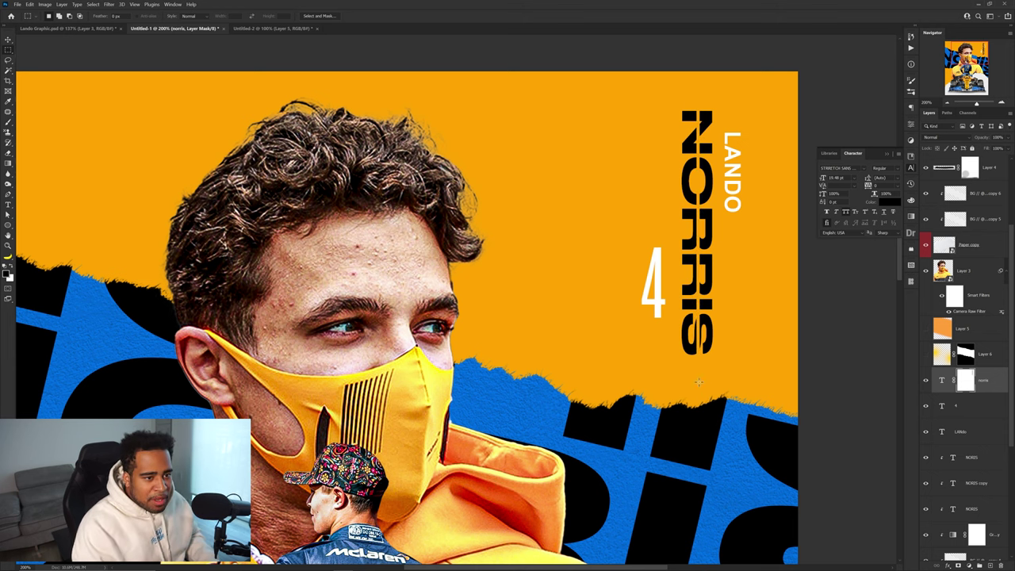
key("v")
- Duplicate the slanted NORIS text beneath the blue paper as LANDO and repeat it in four lines across the orange paper
scroll(754, 294, "down", 2)
left_click_drag(759, 312, 755, 236)
left_click_drag(765, 276, 657, 223)
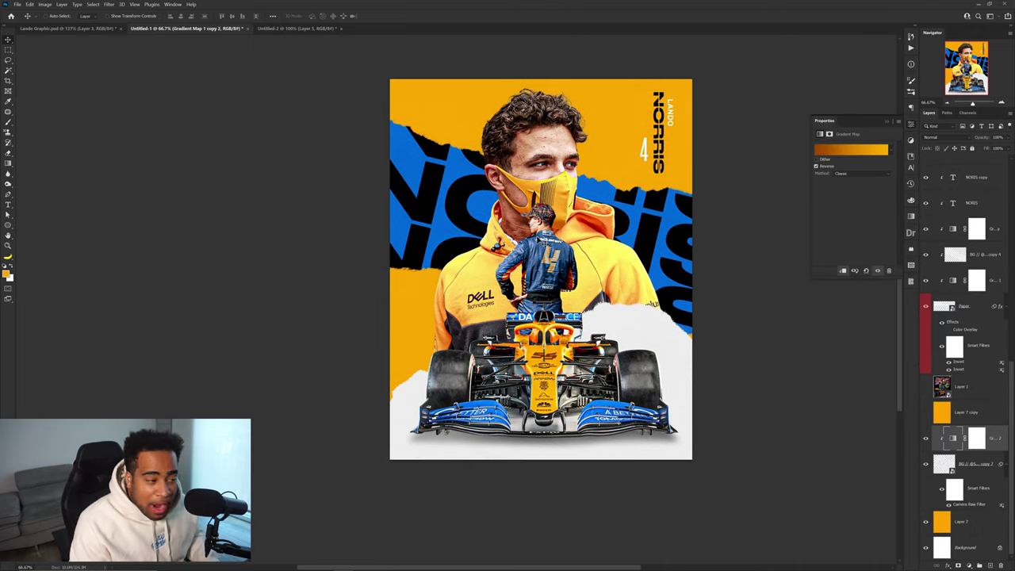
left_click_drag(538, 234, 499, 232)
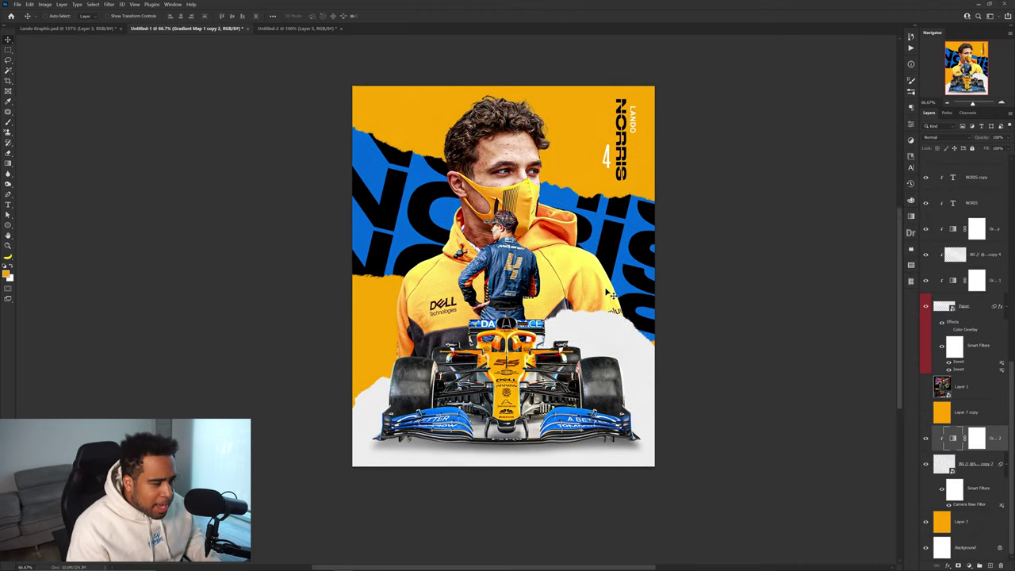
left_click_drag(608, 248, 610, 226)
key("ctrl+z")
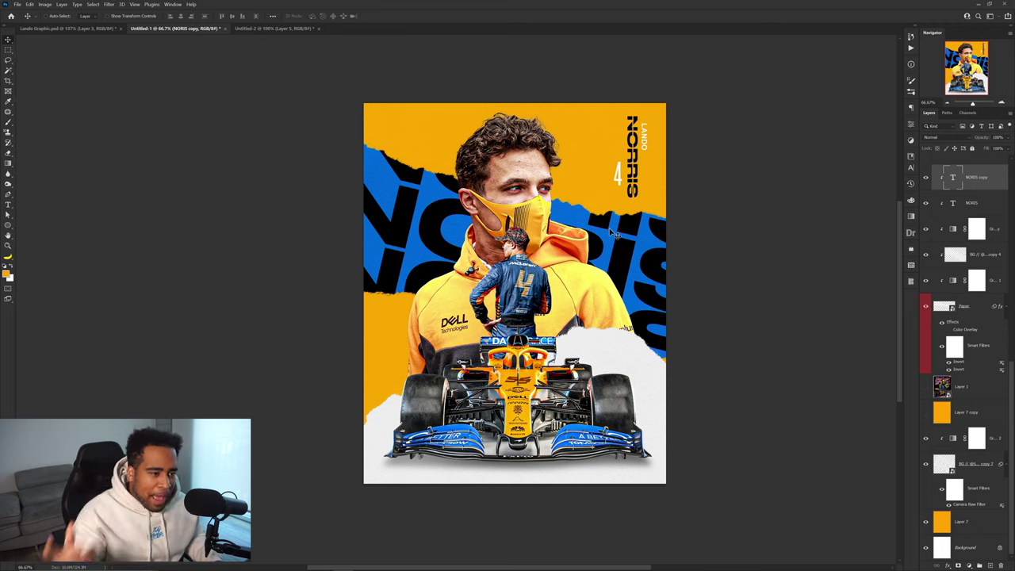
left_click_drag(975, 187, 980, 511)
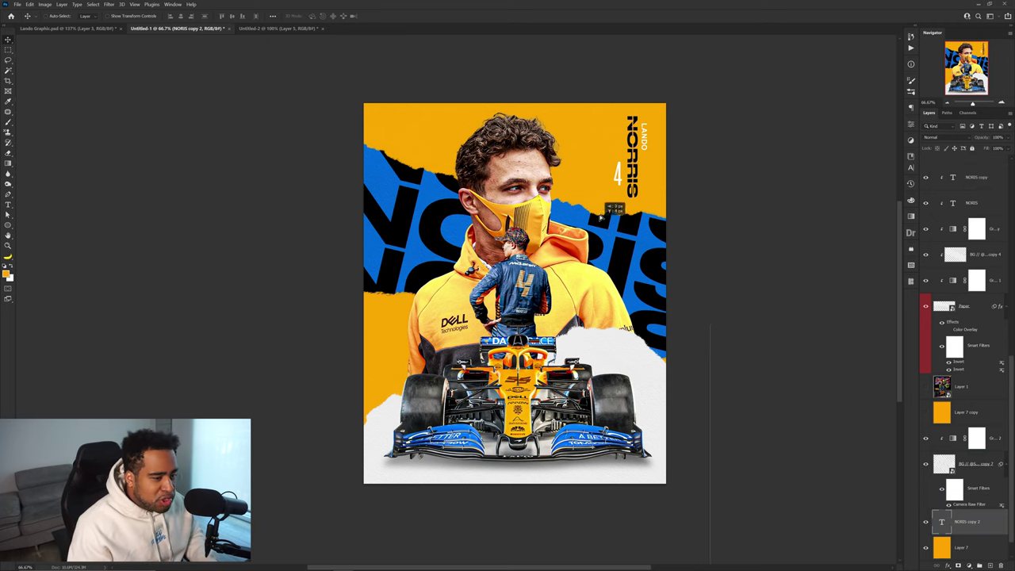
scroll(944, 488, "down", 1)
left_click_drag(980, 498, 981, 405)
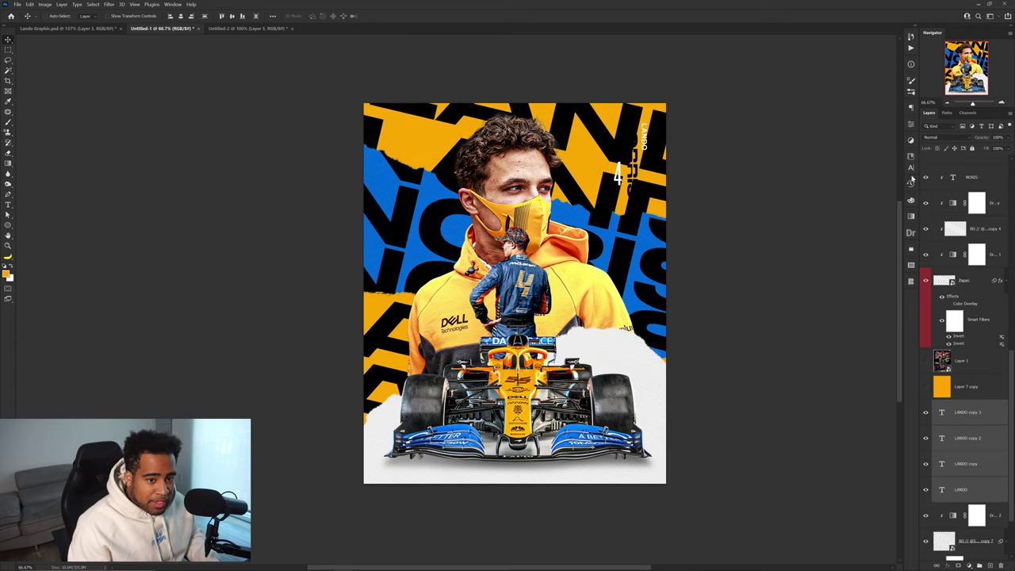
- Try the four background LANDO lines in white and restore their color to black (000000)
left_click(911, 167)
left_click(888, 203)
left_click_drag(793, 309, 660, 203)
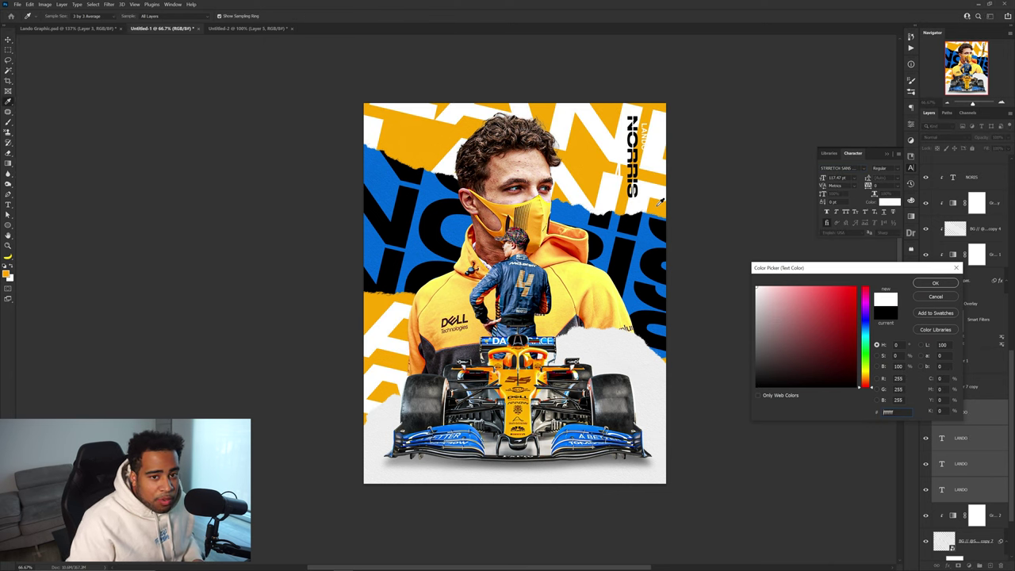
type("000000")
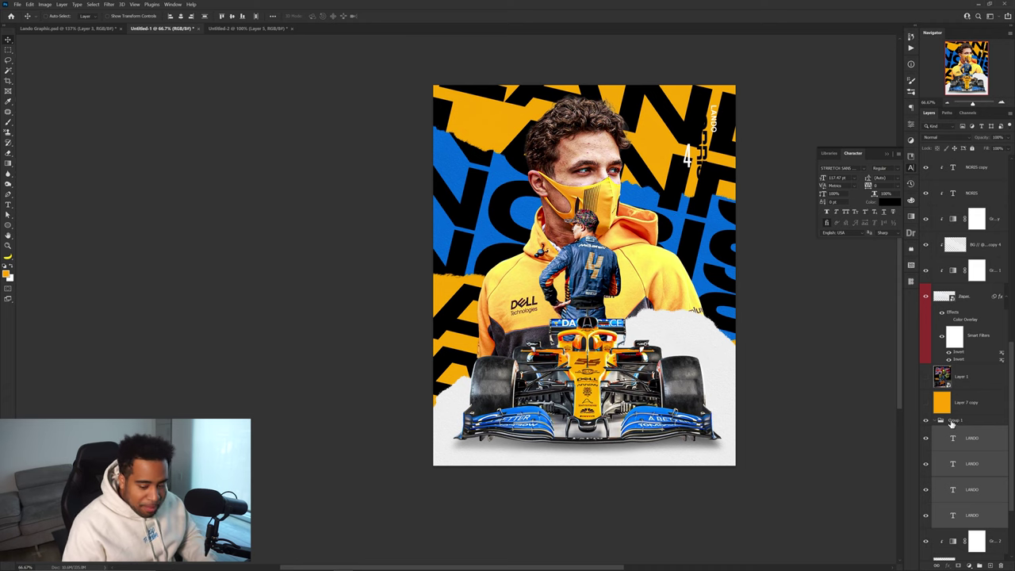
- Replace the lowest background LANDO line with an oversized 4 in the Phunk font, hiding the other three LANDO lines
left_click(926, 490)
key("t")
left_click(585, 119)
key("ctrl+a")
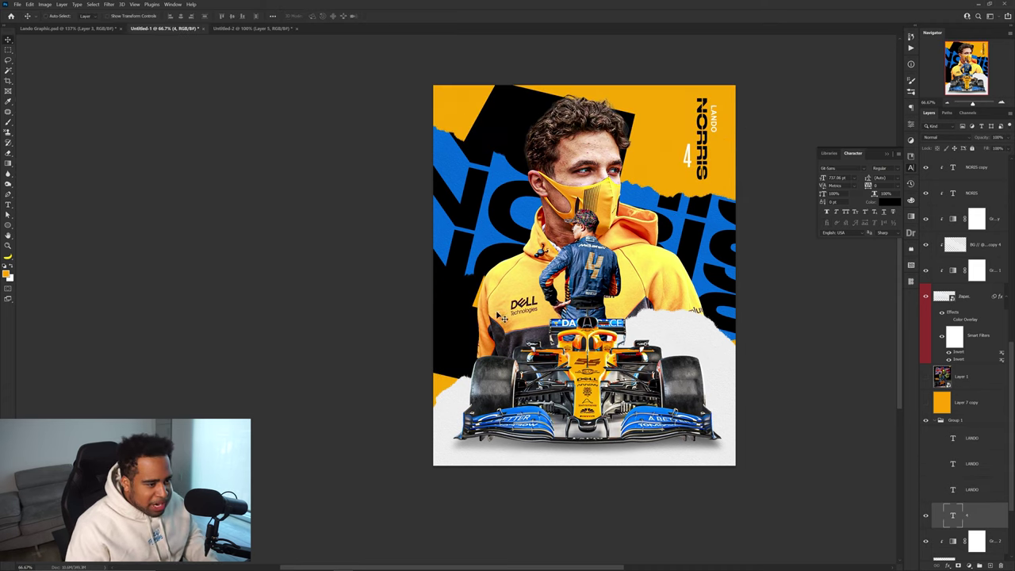
left_click_drag(503, 317, 478, 295)
left_click(860, 169)
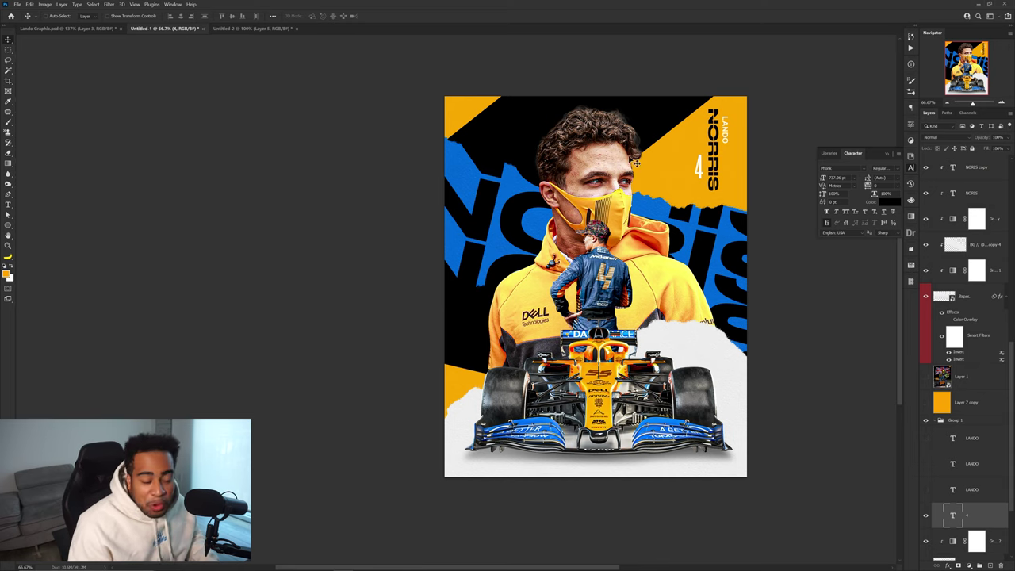
left_click_drag(680, 148, 696, 165)
left_click_drag(622, 181, 575, 163)
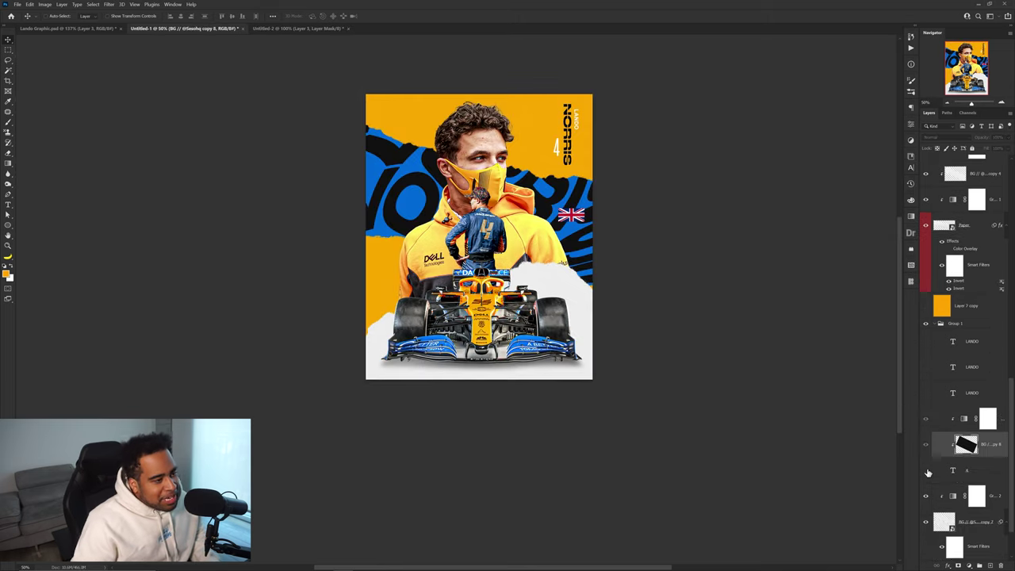
left_click(926, 471)
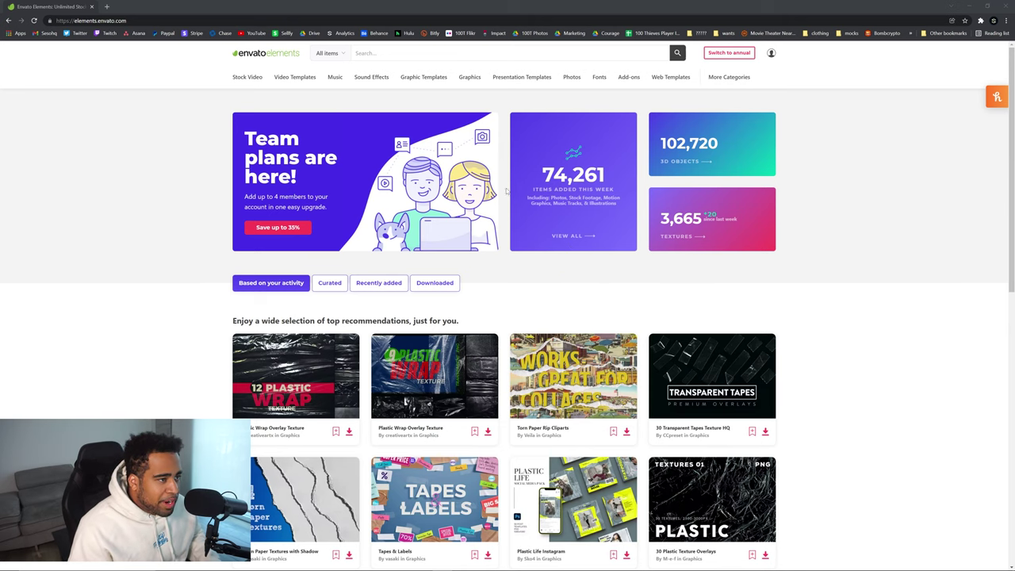
- Search Envato Elements in the browser for "f1 wheel" and refine the search to "formula one wheel"
left_click(484, 53)
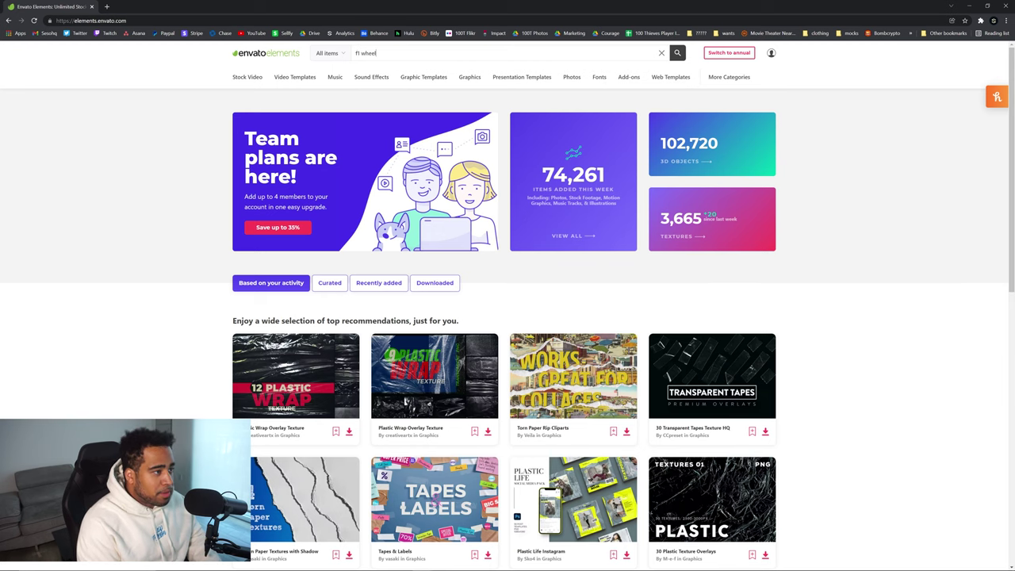
type("f1 wheel")
key("Return")
left_click_drag(373, 53, 303, 53)
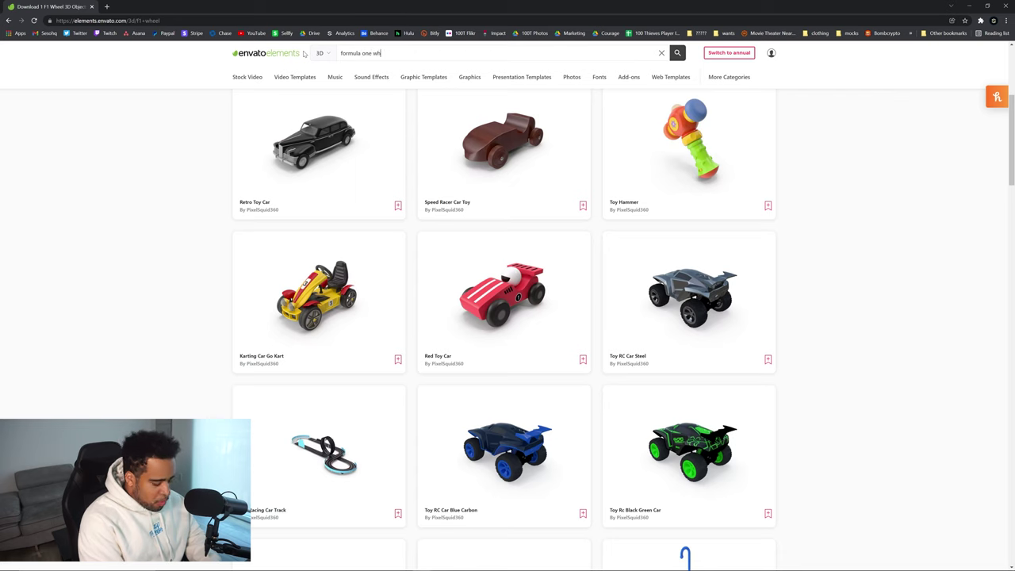
type("formula one wheel")
key("Return")
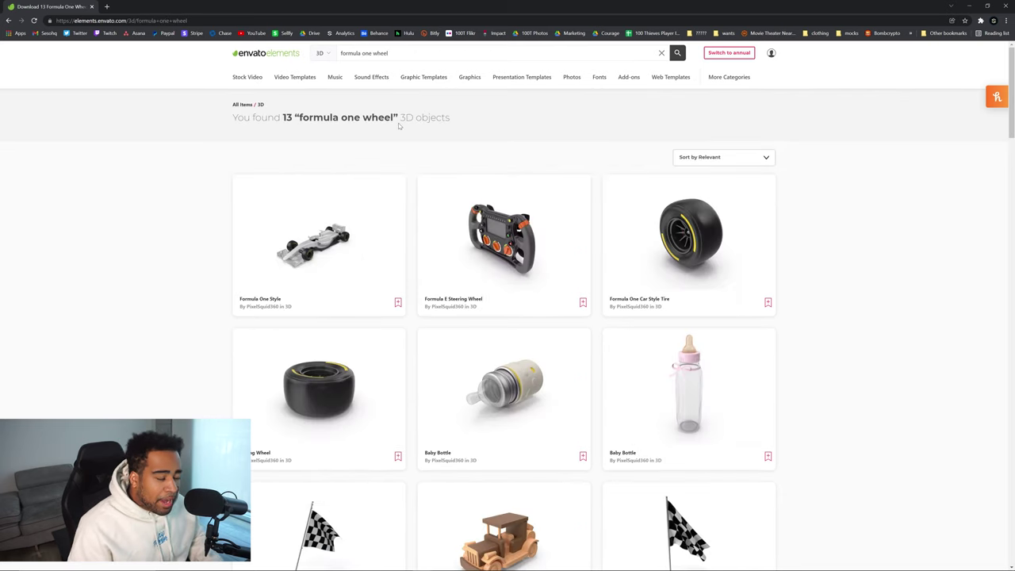
scroll(555, 174, "down", 2)
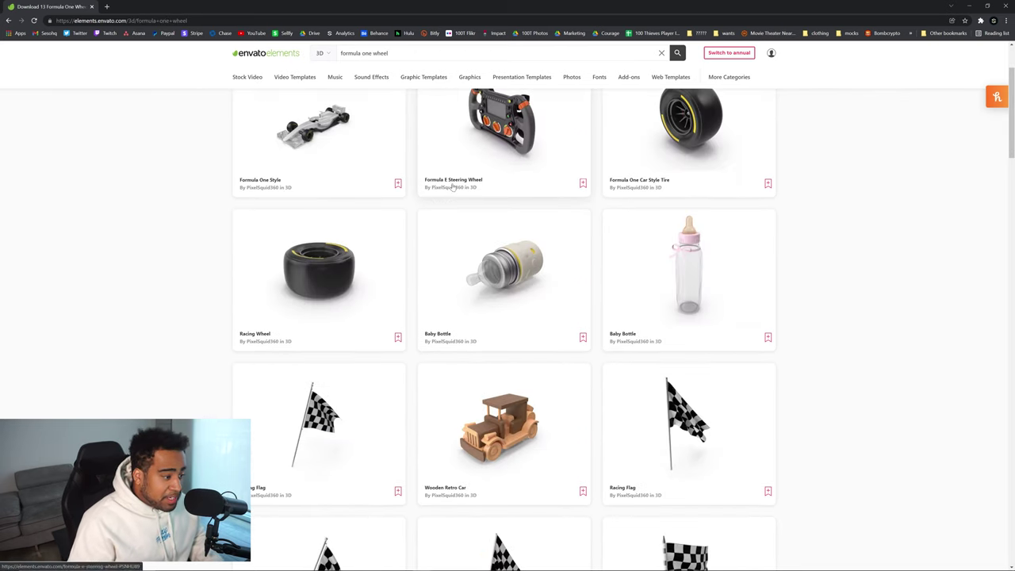
- Open the Formula One Car Style Tire 3D object and download it without a license from two different angles
left_click(691, 126)
left_click(441, 433)
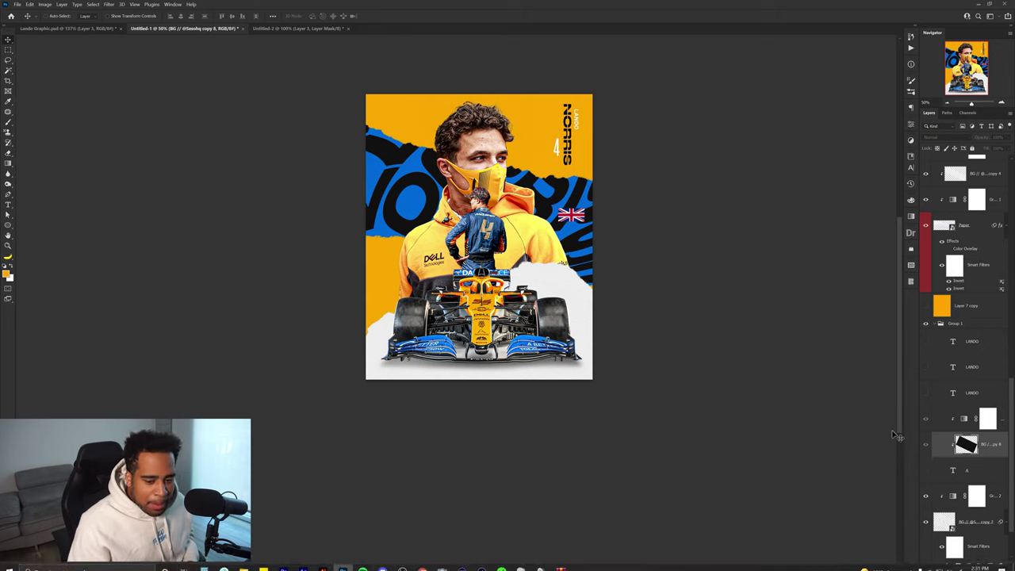
left_click(934, 474)
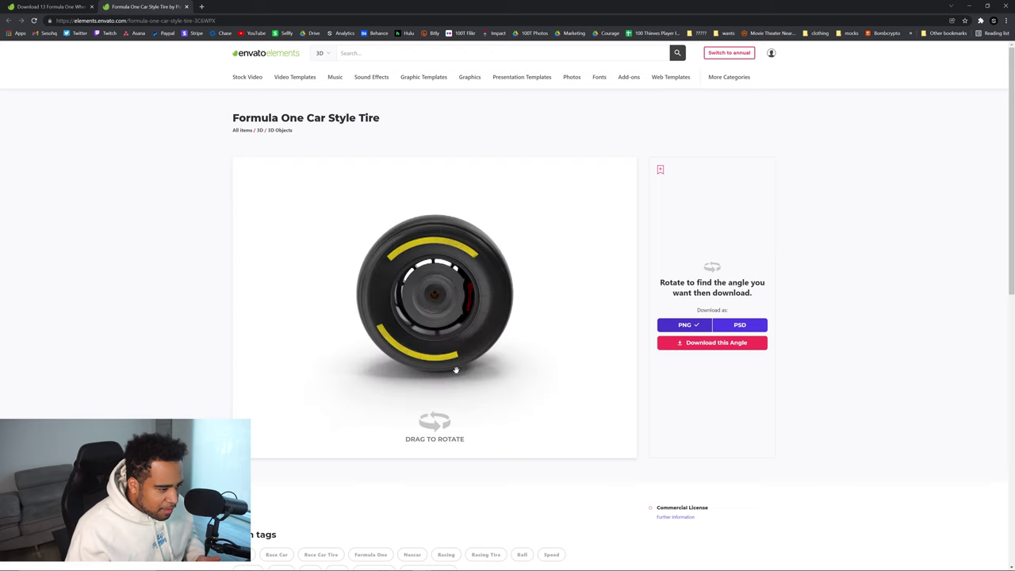
left_click_drag(456, 371, 488, 271)
left_click_drag(485, 268, 462, 315)
left_click(713, 342)
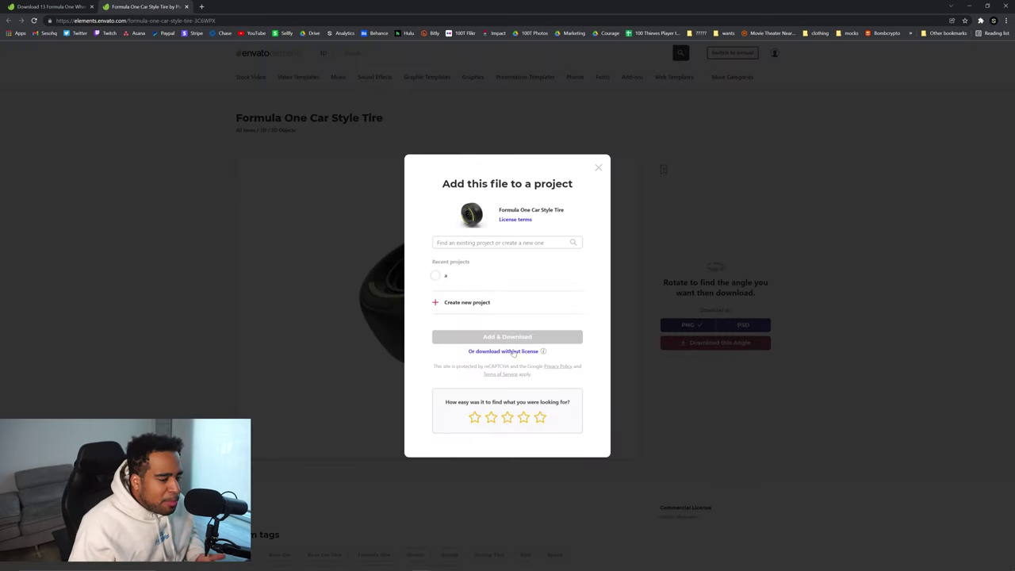
left_click(513, 352)
mouse_move(521, 336)
left_mouse_down()
mouse_move(491, 316)
mouse_move(506, 333)
left_mouse_up()
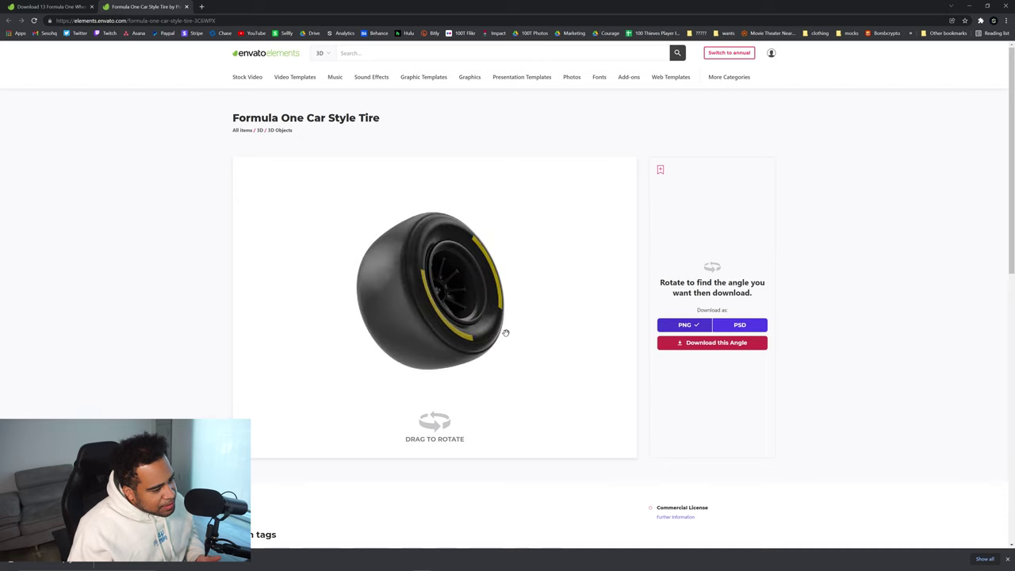
left_click(669, 346)
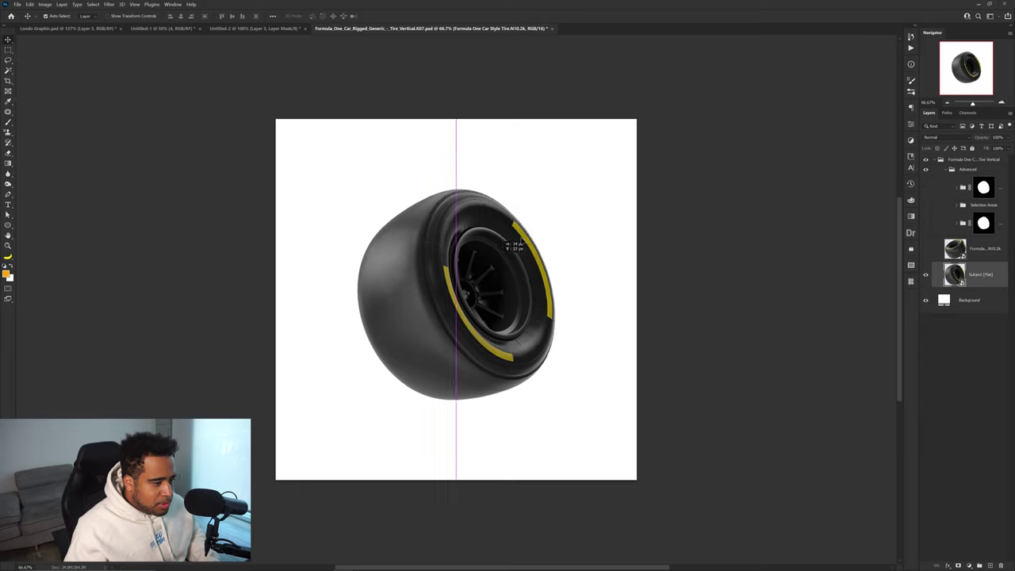
- Copy the flat tire subject into the Photoshop poster and place it behind the driver's head, over the orange paper
left_click_drag(516, 227, 257, 29)
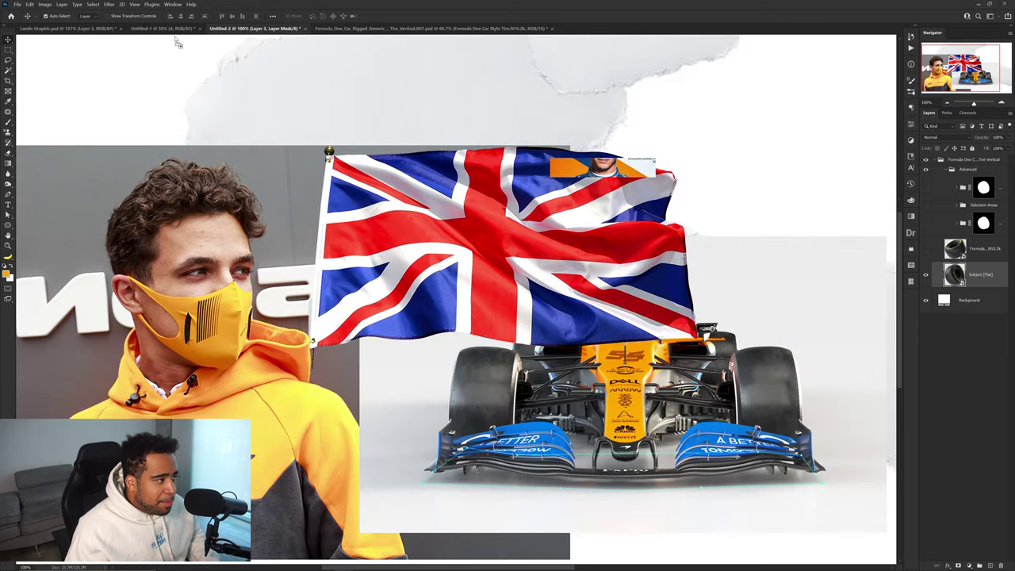
left_click_drag(174, 31, 989, 508)
left_click_drag(594, 315, 543, 231)
key("ctrl+t")
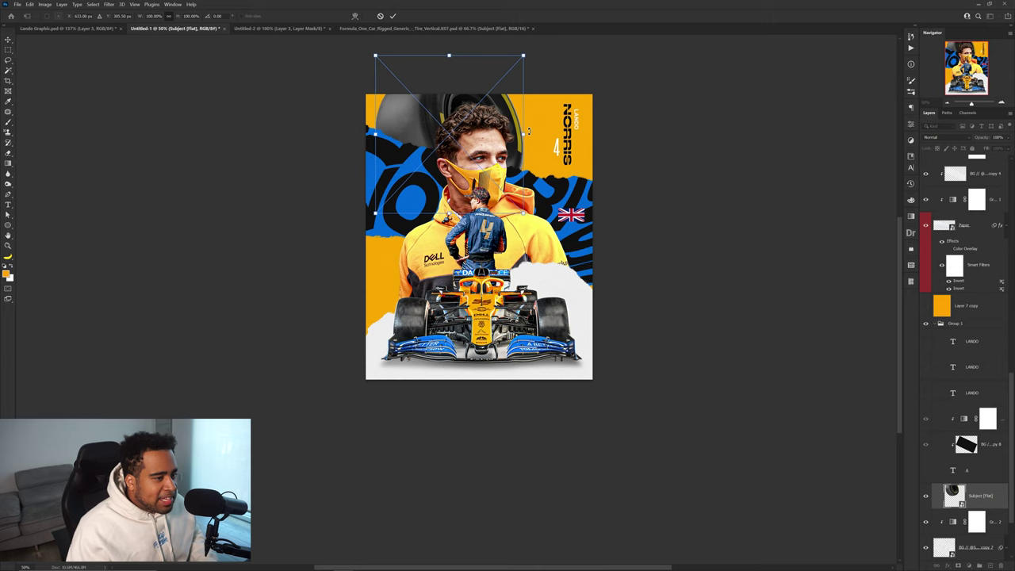
key("Return")
- Copy the second tire angle into the poster and resize it at the left edge behind the driver's hoodie
left_click(399, 29)
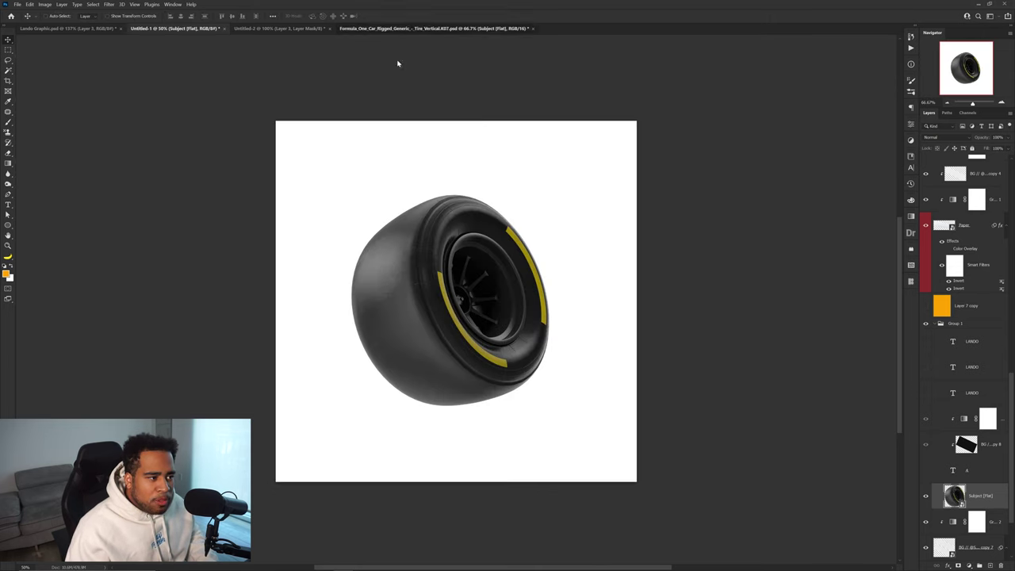
left_click(926, 249)
left_click(969, 249)
left_click_drag(508, 242, 433, 152)
key("ctrl+v")
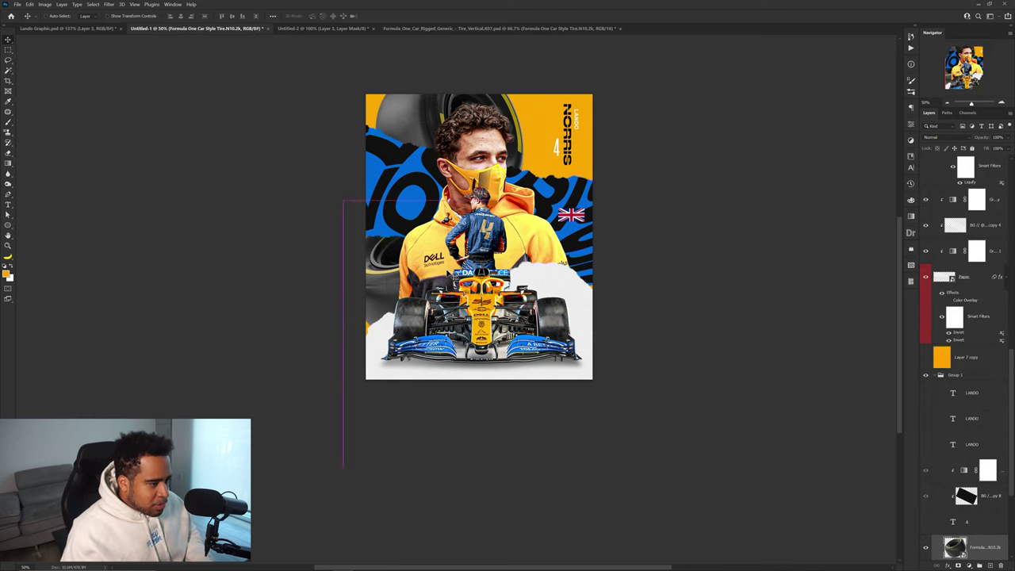
key("ctrl+t")
left_click_drag(557, 267, 517, 266)
key("Return")
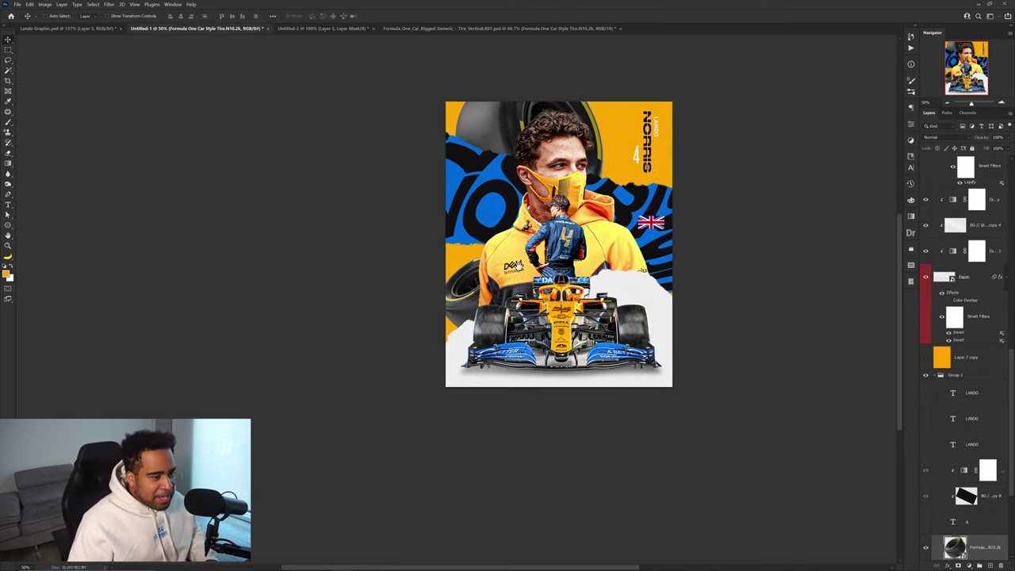
scroll(514, 169, "up", 1)
key("ctrl+t")
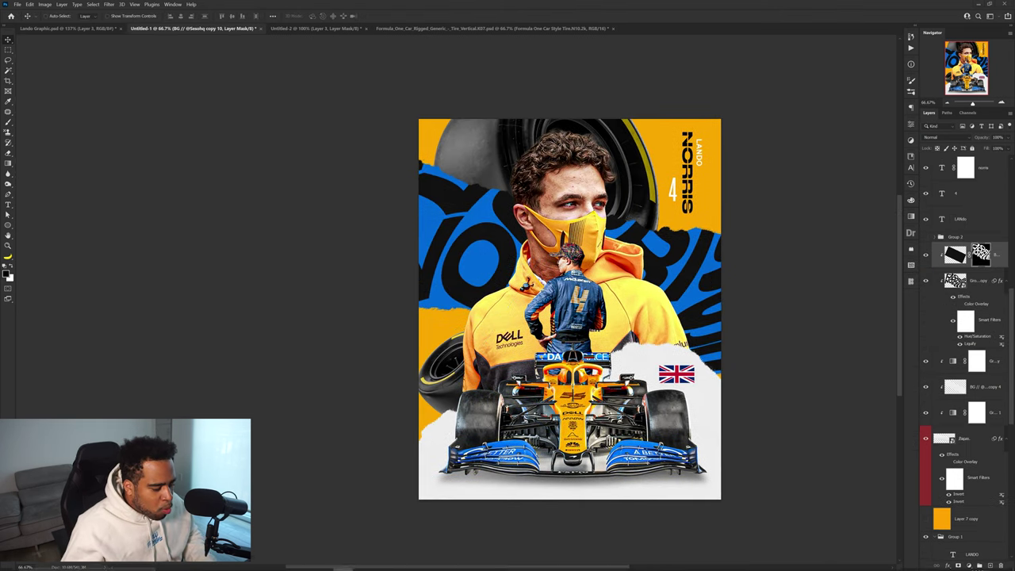
- Fetch another tire angle from the Formula One tire page in the browser and place it behind the driver's right-hand sleeve
mouse_move(422, 563)
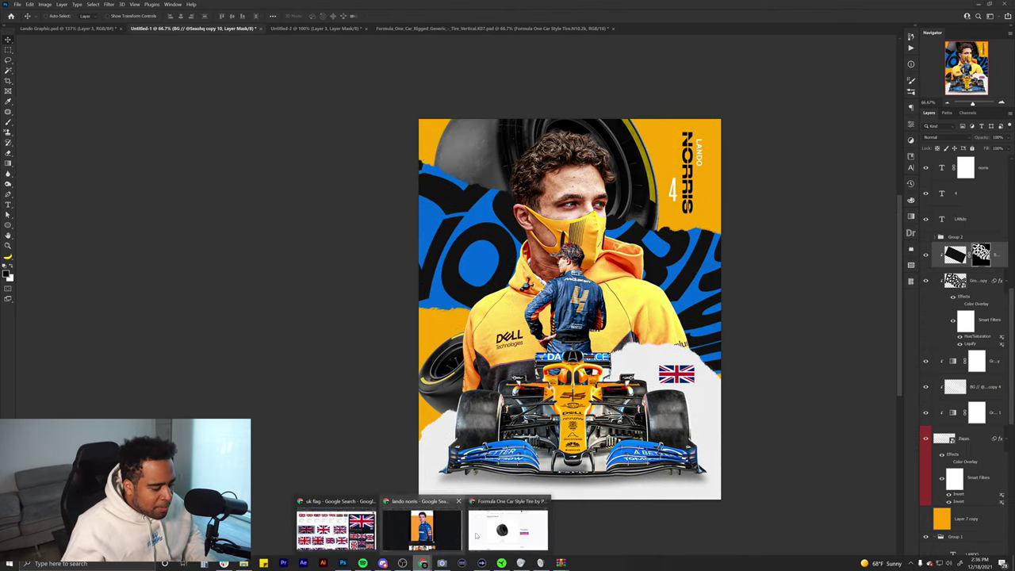
left_click(504, 529)
key("alt+Tab")
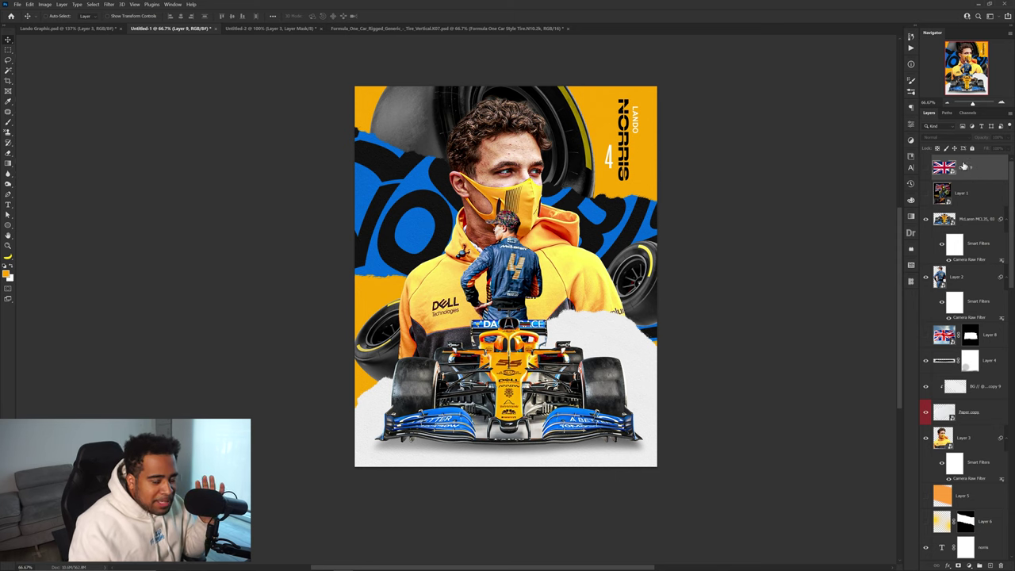
- Compare the poster with the UK flag layer shown and hidden
left_click(926, 167)
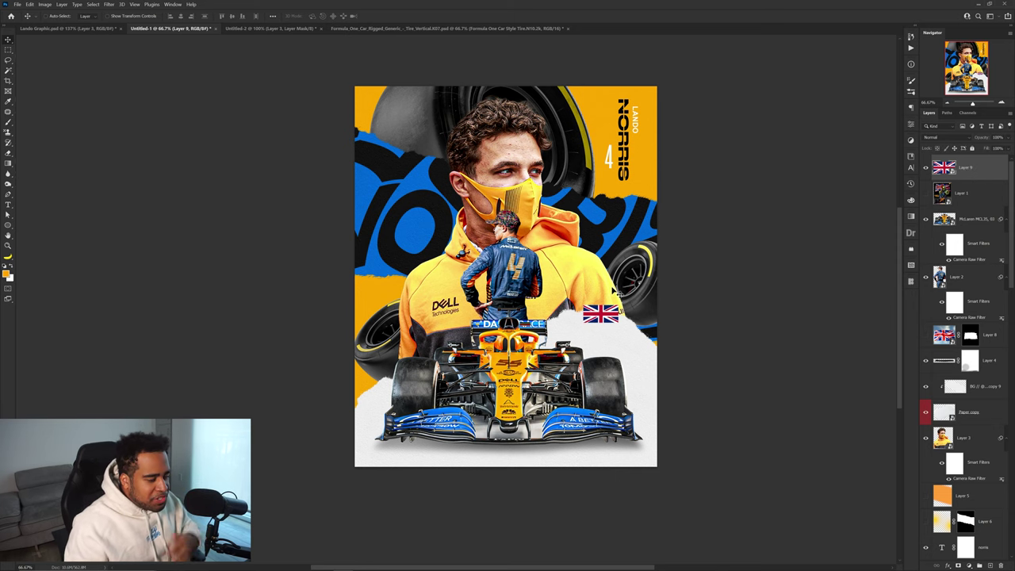
left_click_drag(611, 330, 574, 311)
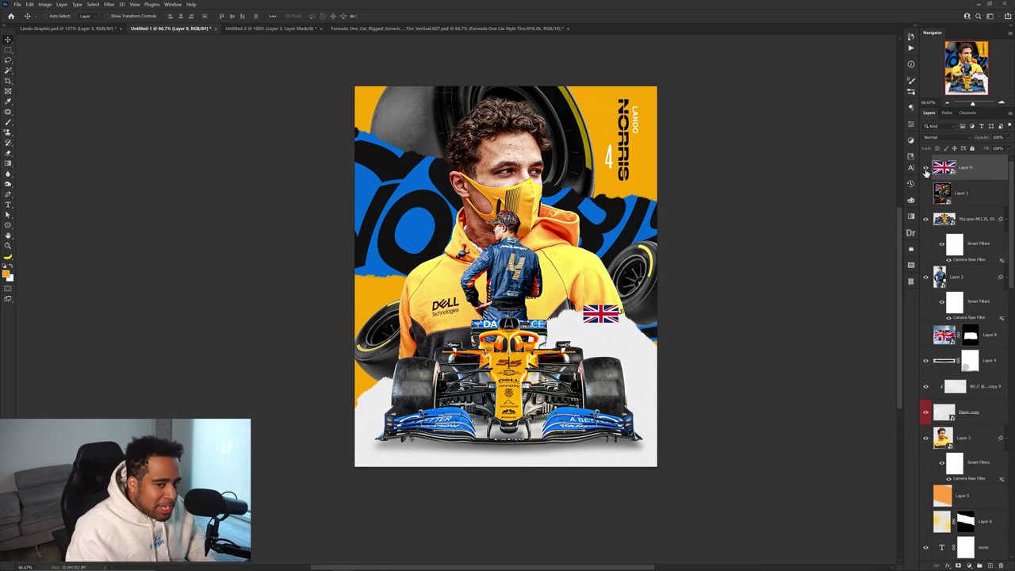
left_click(926, 171)
- Try moving the large driver portrait slightly left behind the standing figure
left_click_drag(566, 267, 537, 264)
left_click(514, 266, "ctrl")
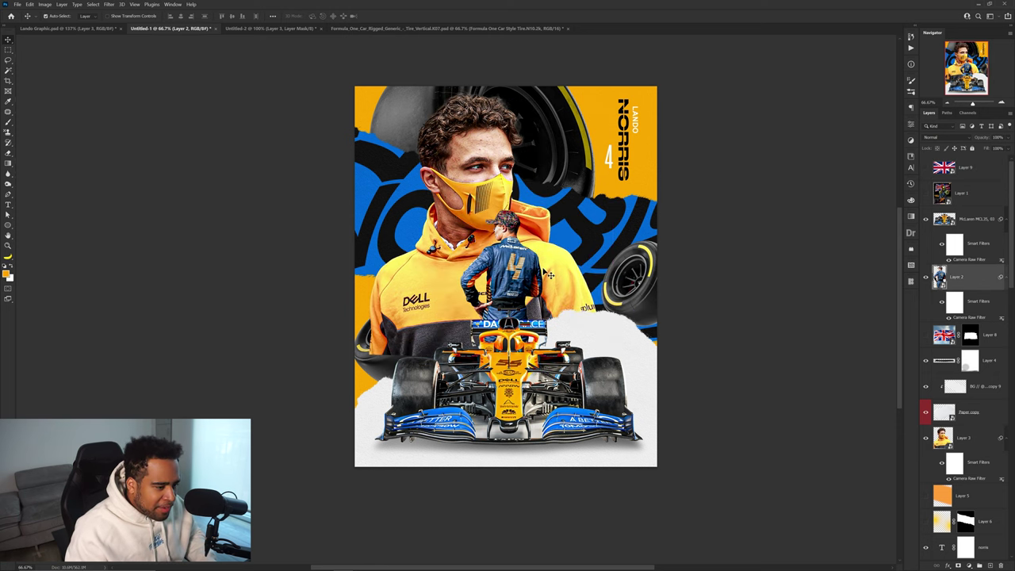
left_click(997, 335)
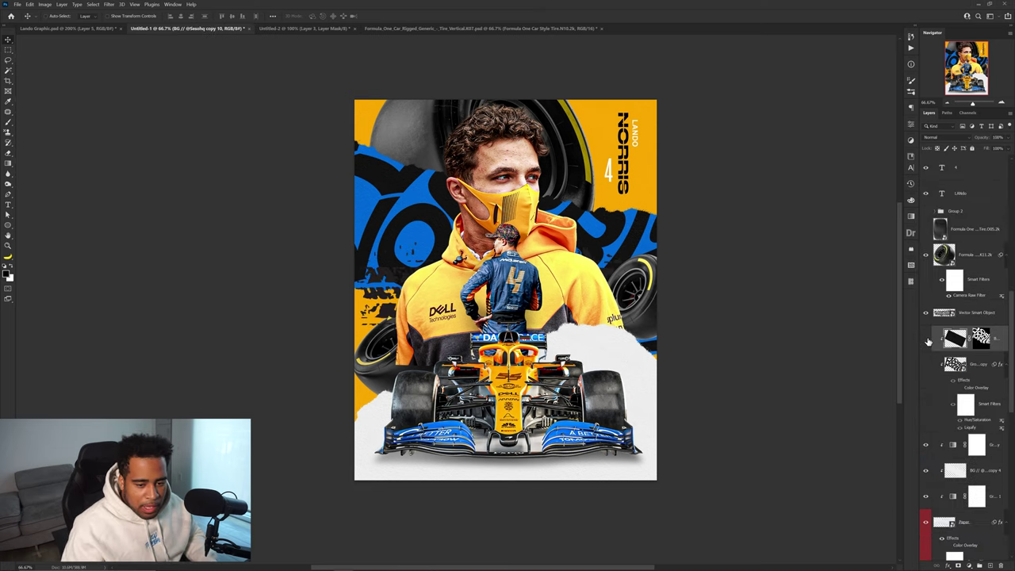
- Try transforming the tire-track vector graphic over the white torn paper around the car
left_click(926, 339)
left_click(926, 338)
left_click(975, 313)
key("ctrl+t")
left_click_drag(683, 289, 783, 369)
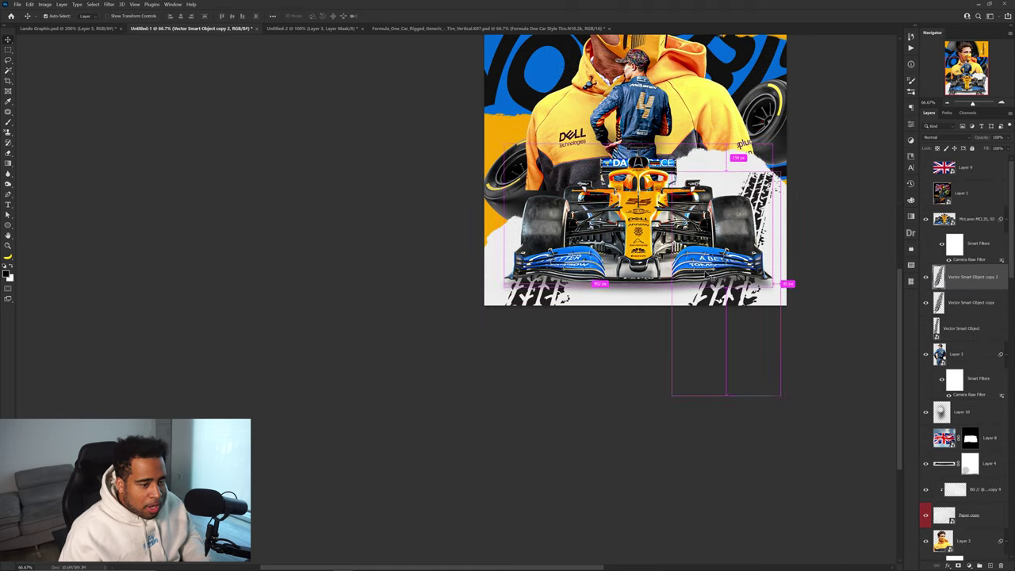
- Flip the second tire-track copy horizontally beside the car's front wing
right_click(705, 273)
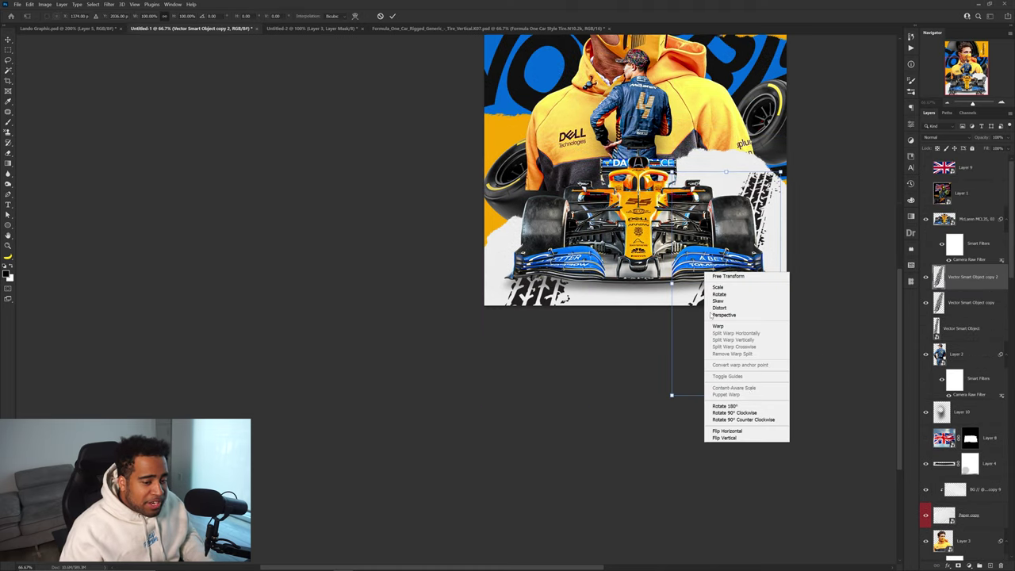
left_click(726, 430)
key("Return")
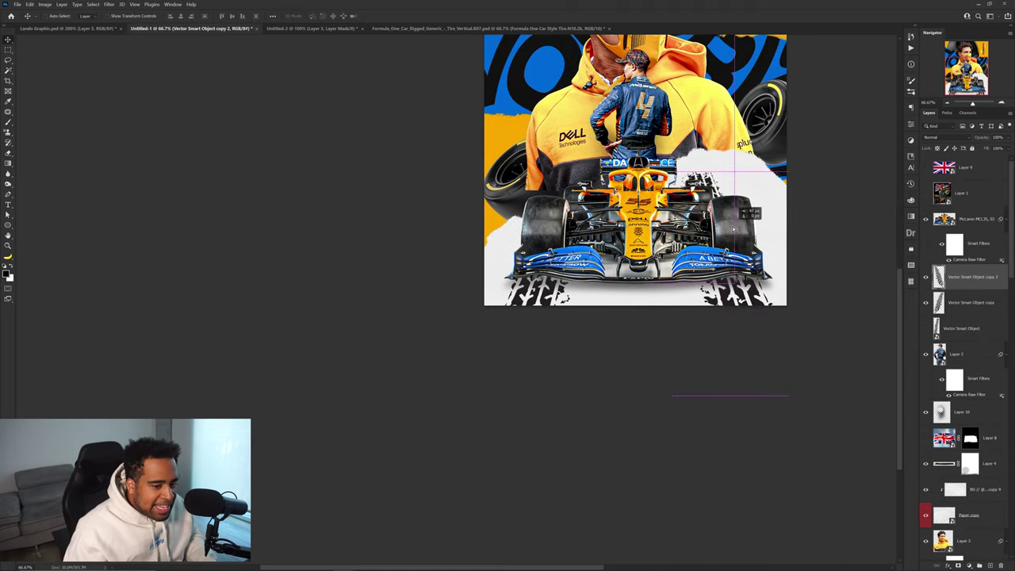
scroll(730, 229, "down", 2)
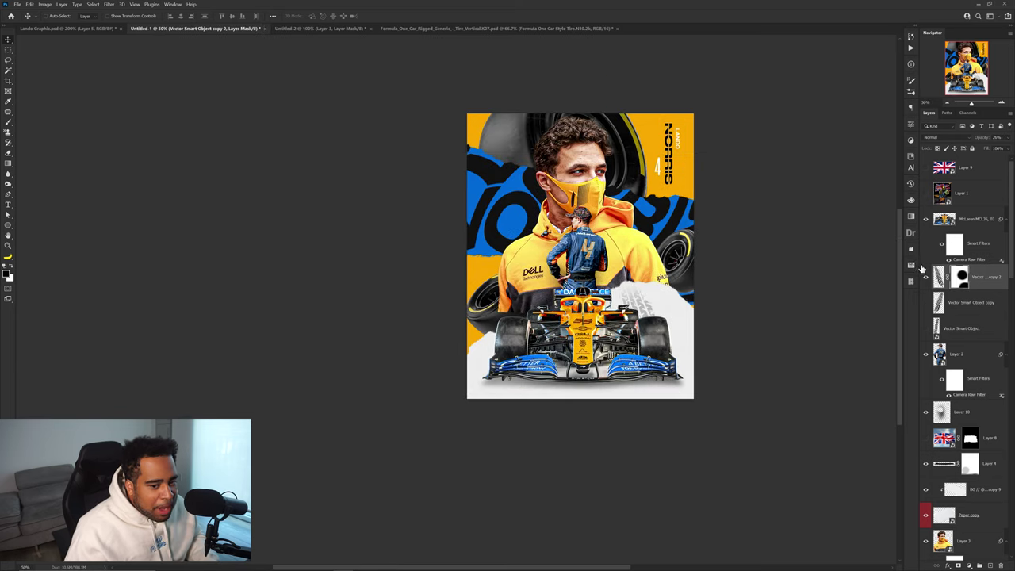
- Add a Gradient Map adjustment clipped to the large driver portrait to make it black and white
left_click_drag(710, 254, 627, 233)
left_click(549, 188, "ctrl")
left_click_drag(550, 188, 589, 200)
scroll(630, 217, "up", 1)
scroll(632, 218, "down", 1)
scroll(613, 238, "up", 1)
left_click_drag(613, 238, 524, 232)
left_click(970, 565)
left_click(976, 546)
key("ctrl+alt+g")
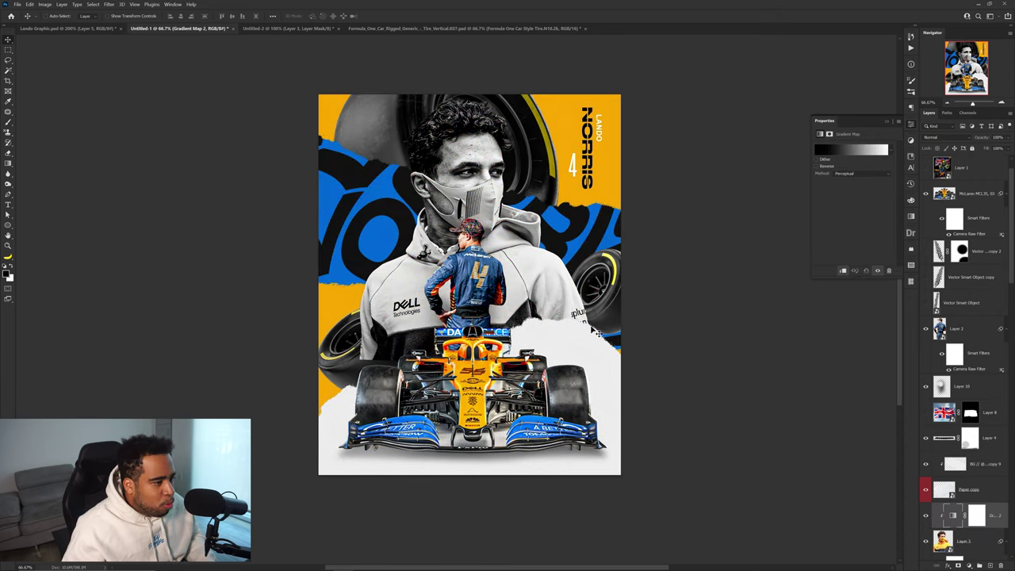
- Shift the portrait gradient's midpoint toward white and compare the merged black-and-white portrait before and after in Camera Raw
left_click(852, 151)
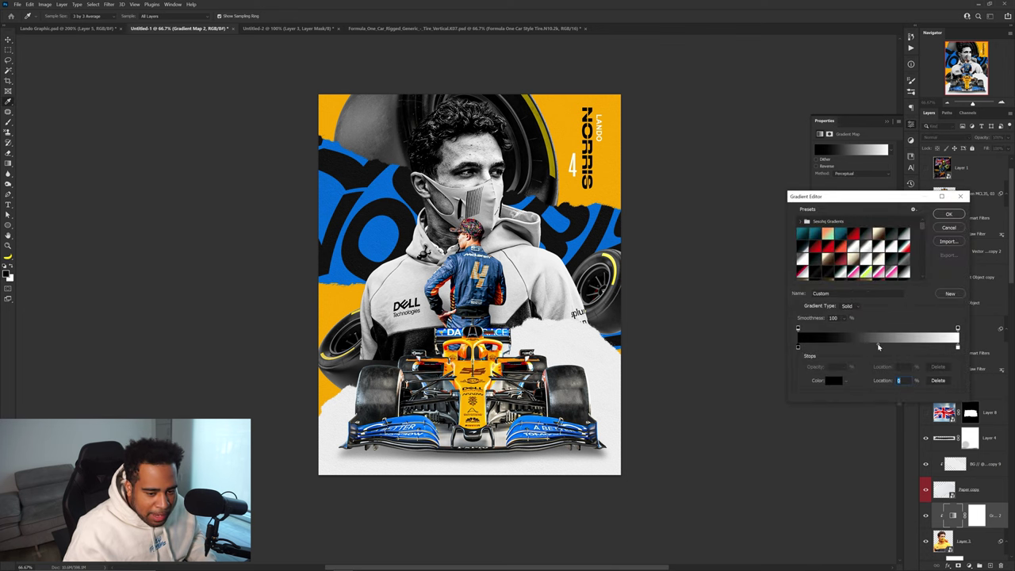
left_click(853, 346)
left_click_drag(852, 347, 904, 349)
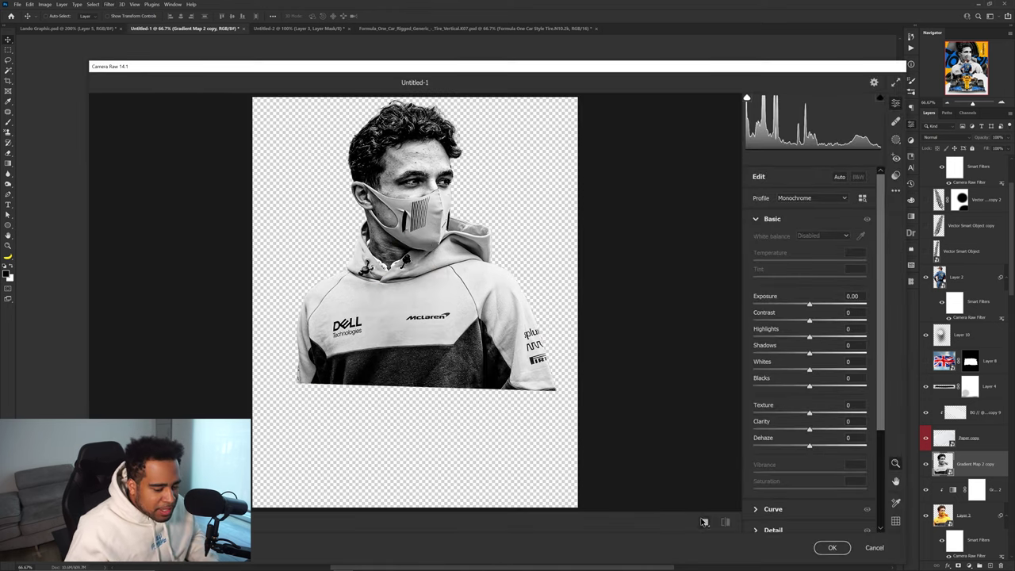
left_click(706, 521)
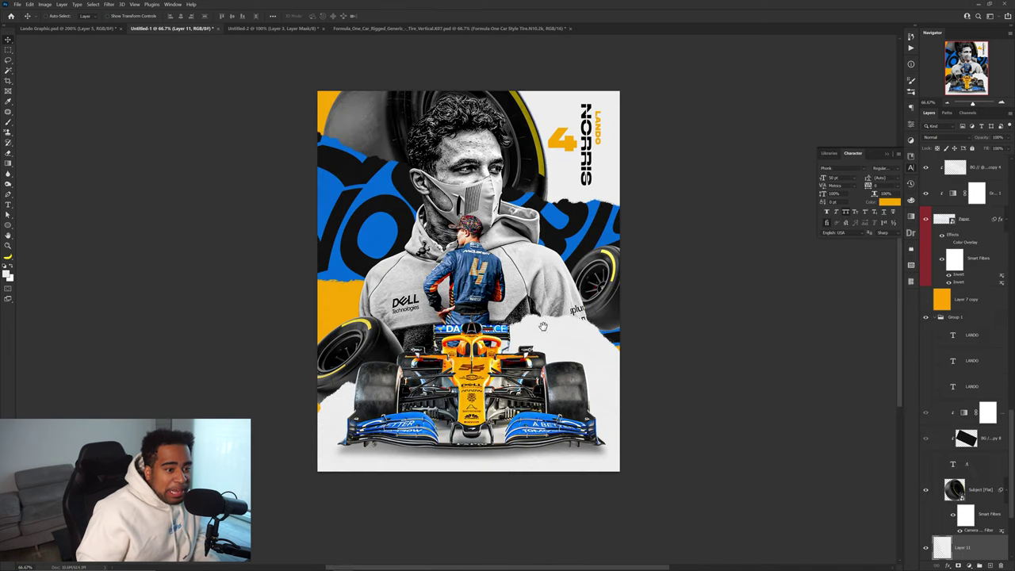
- Find the Gradient Map adjustment layer that colours the torn blue paper strip
left_click_drag(543, 326, 643, 306)
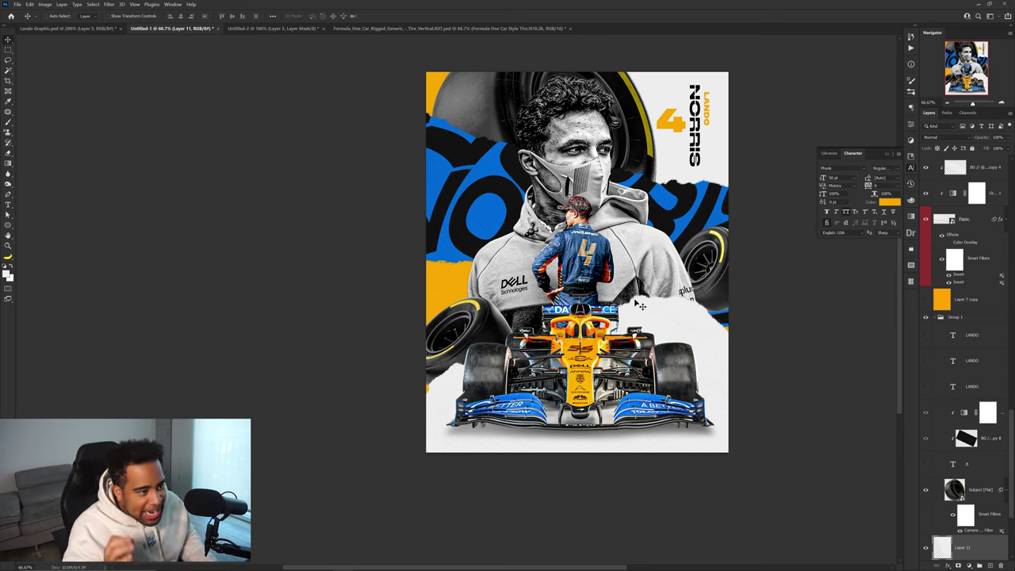
left_click(673, 200, "ctrl")
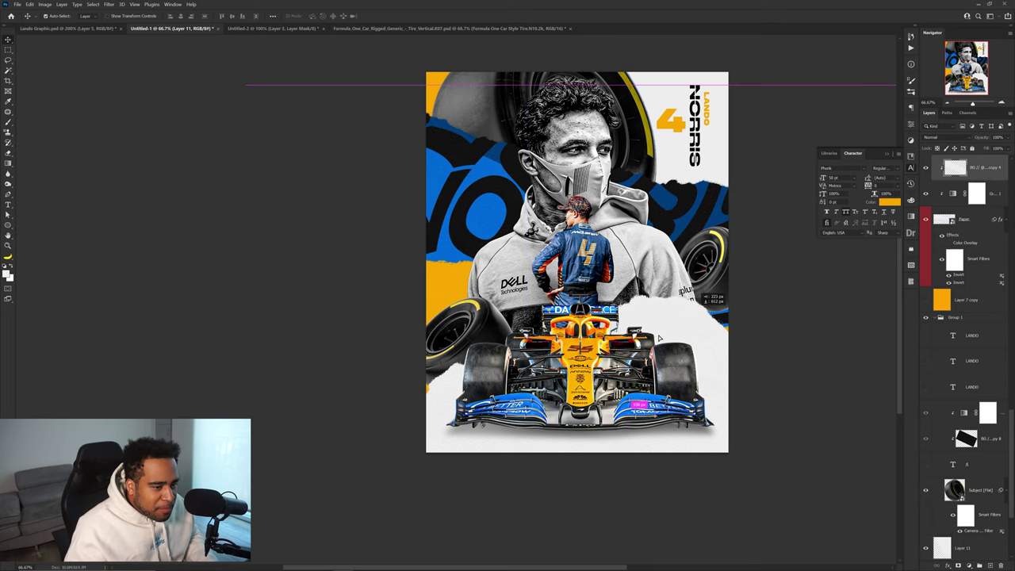
scroll(987, 216, "up", 1)
scroll(987, 216, "up", 1)
left_click(951, 247)
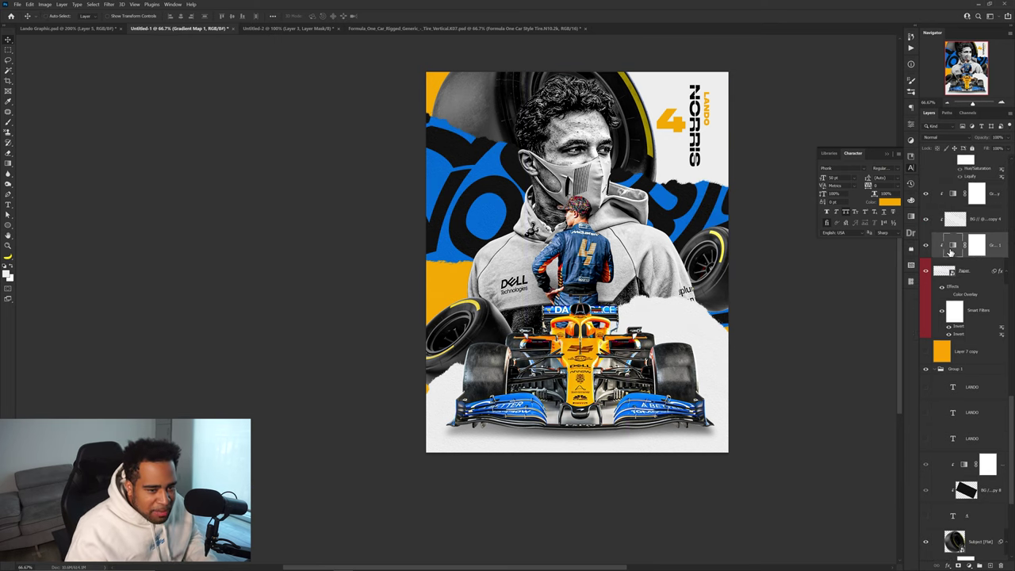
- Try a different text colour for the large number 4 beside NORRIS
left_click(684, 129, "ctrl")
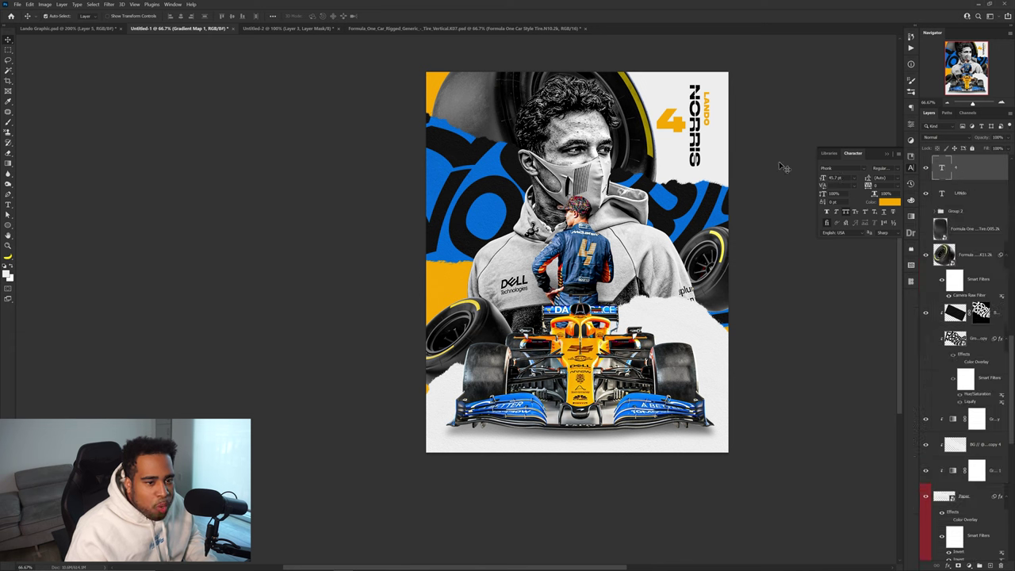
left_click(890, 202)
key("Return")
left_click_drag(689, 167, 695, 212)
scroll(693, 208, "down", 2)
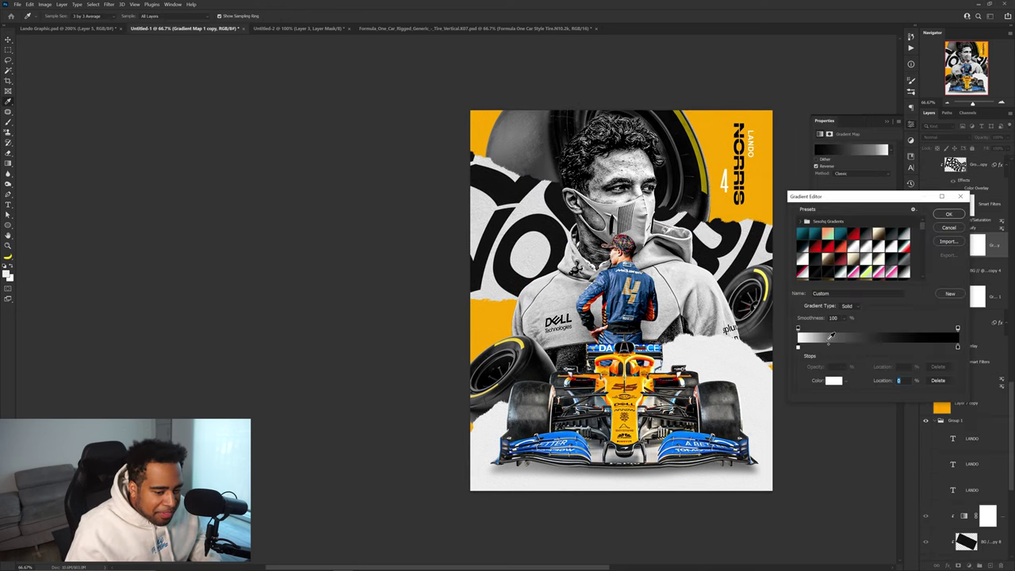
- Set the midpoint of the torn paper's reversed gradient map to 37% and accept the gradient
mouse_move(829, 347)
left_mouse_down()
mouse_move(869, 346)
mouse_move(859, 347)
left_mouse_up()
left_click_drag(682, 289, 613, 272)
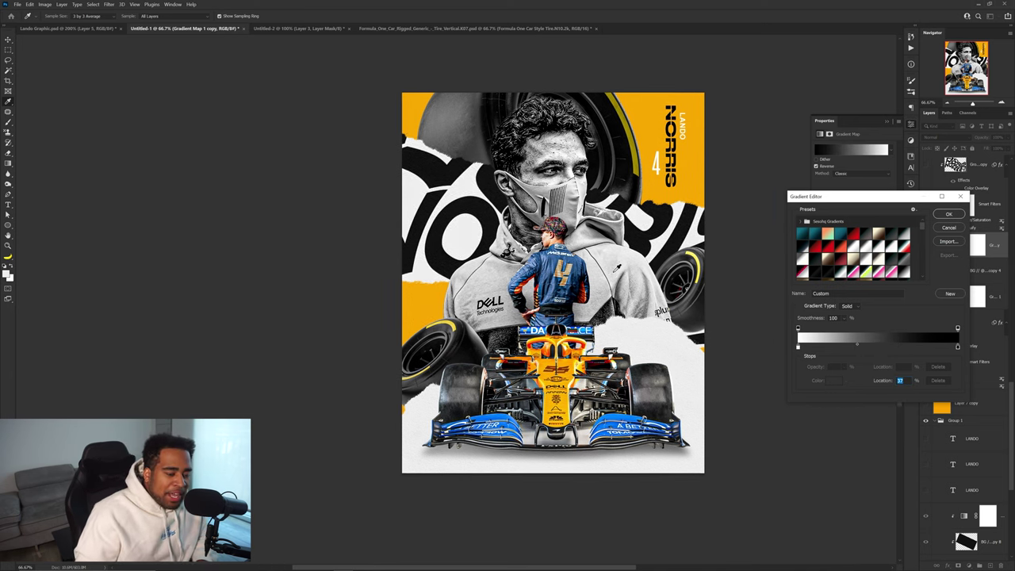
left_click(945, 216)
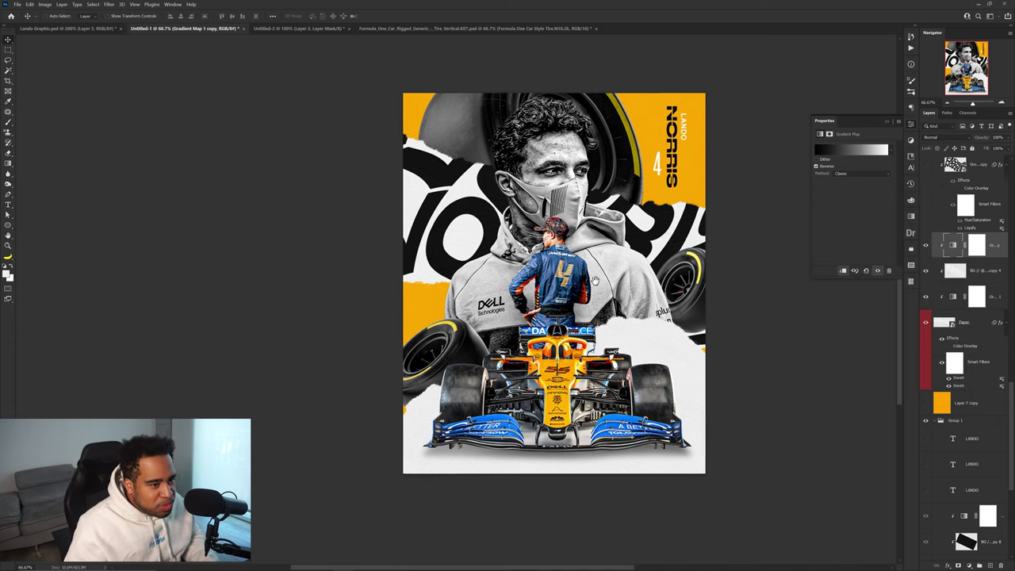
- Turn the orange background texture white by reusing the torn paper's gradient map on it
left_click_drag(564, 296, 573, 304)
left_click_drag(592, 246, 569, 218)
left_click(436, 307, "ctrl")
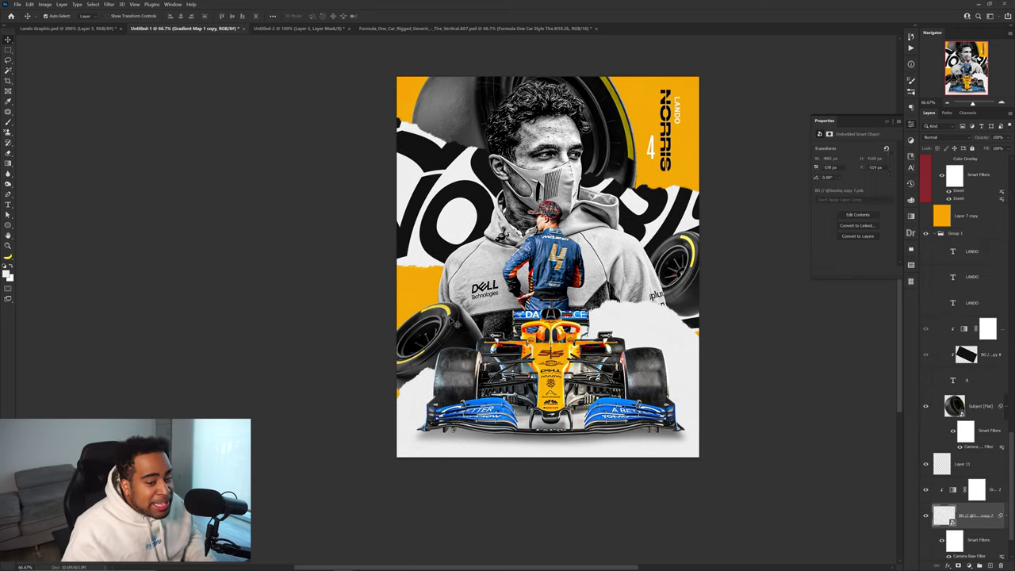
scroll(945, 344, "up", 5)
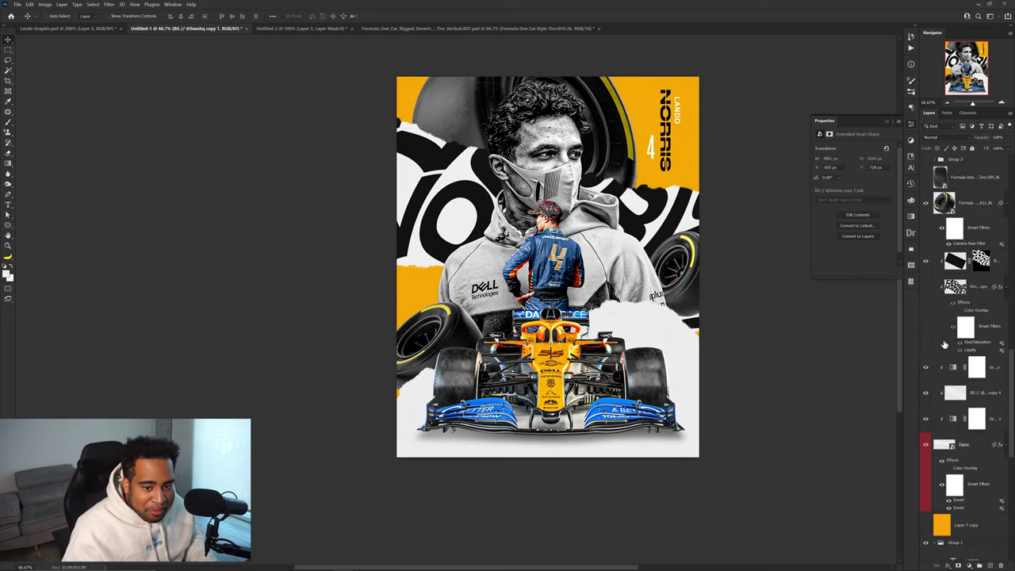
left_click_drag(433, 274, 451, 252)
left_click(980, 418)
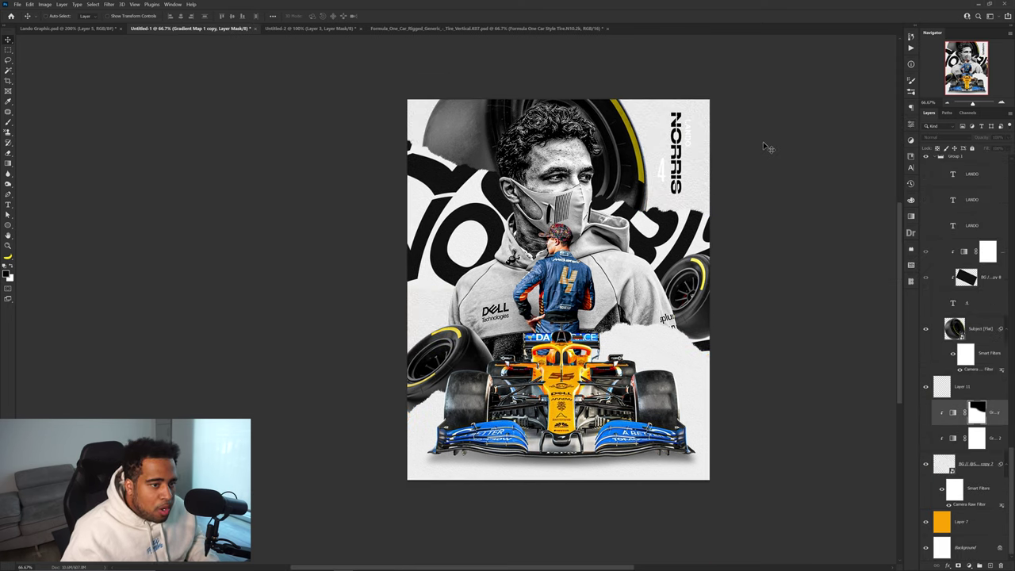
- Compare the background texture with its two clipped gradient maps shown and hidden
left_click(952, 464)
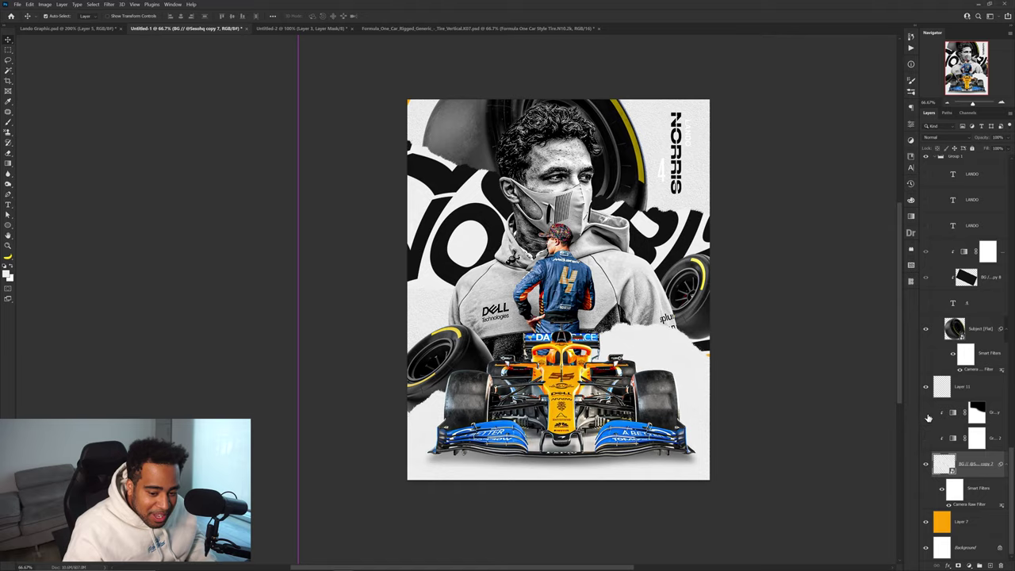
left_click(926, 412)
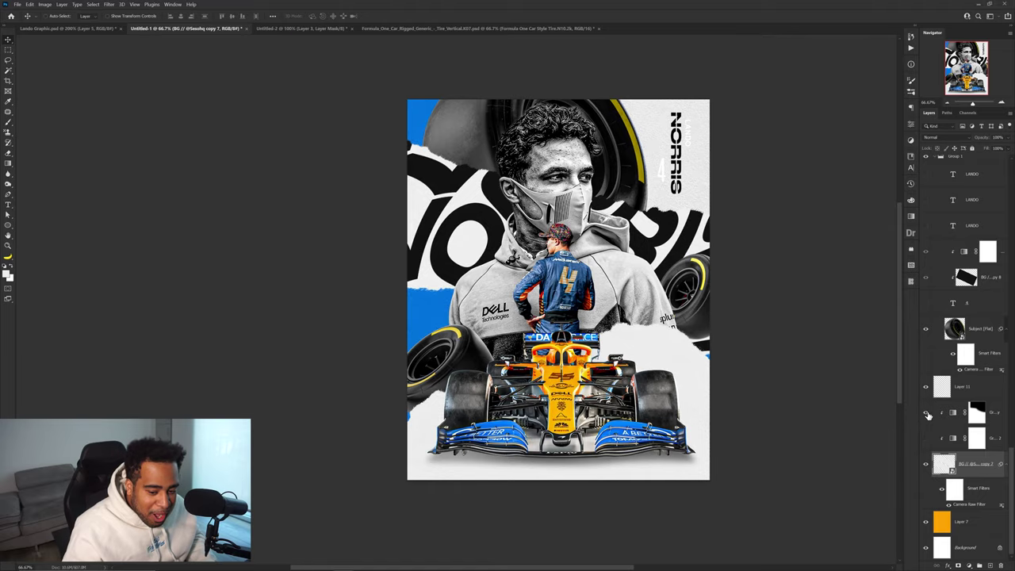
left_click(928, 414)
left_click(928, 433)
left_click(929, 433)
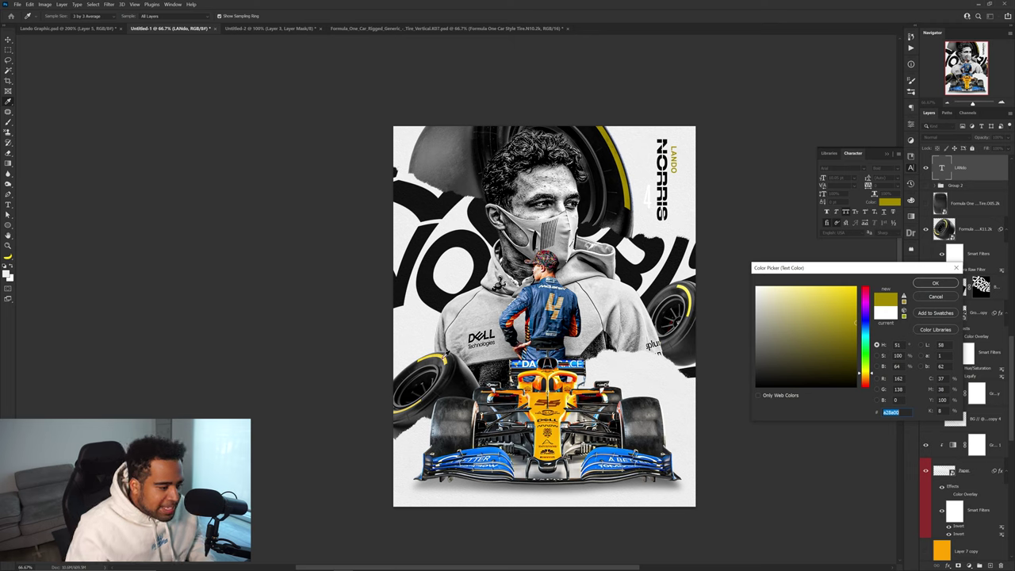
- Recolour the LANDO text yellow by sampling the stripes on the tires
left_click(444, 356)
key("Return")
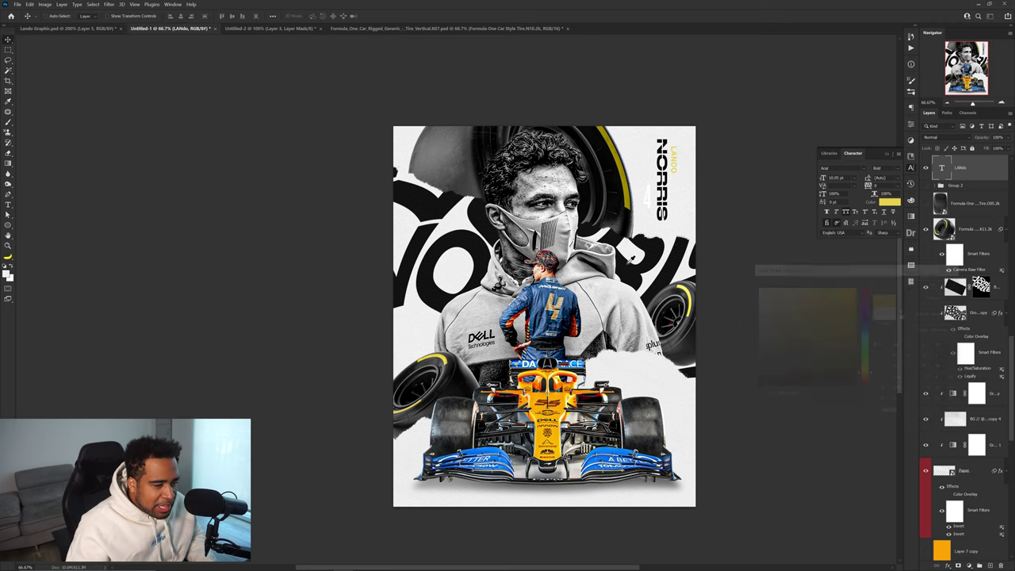
left_click(885, 204)
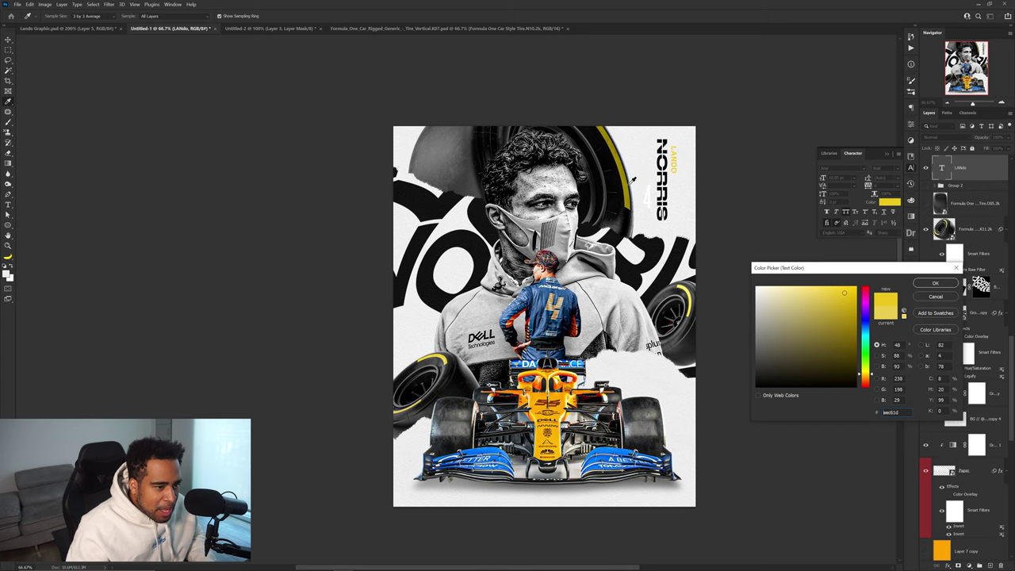
left_click(631, 181)
left_click(628, 182)
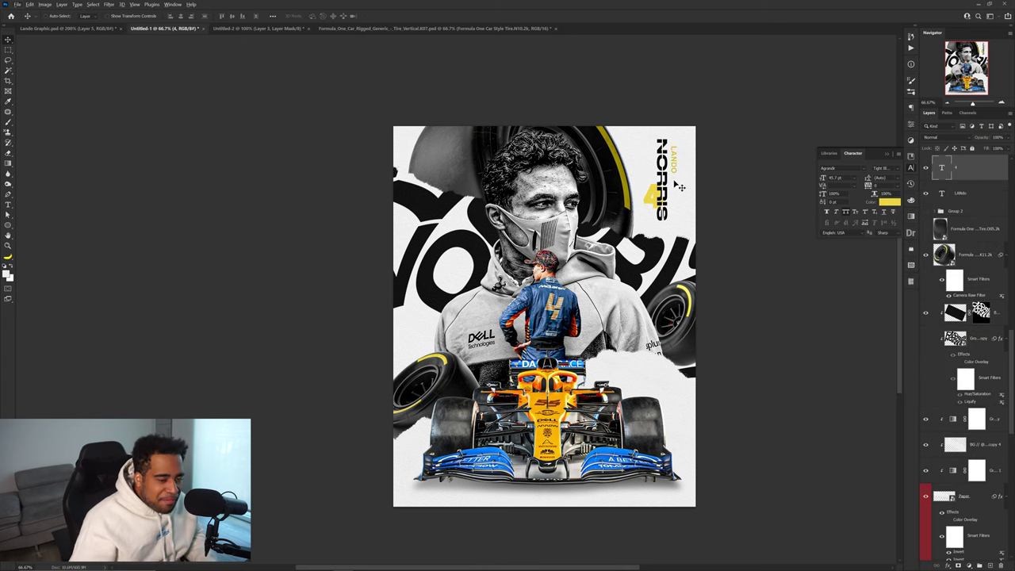
- Duplicate the yellow number 4 onto the white background at the poster's left edge, above the lower tire
scroll(660, 191, "up", 2)
scroll(660, 194, "down", 1)
scroll(658, 199, "down", 1)
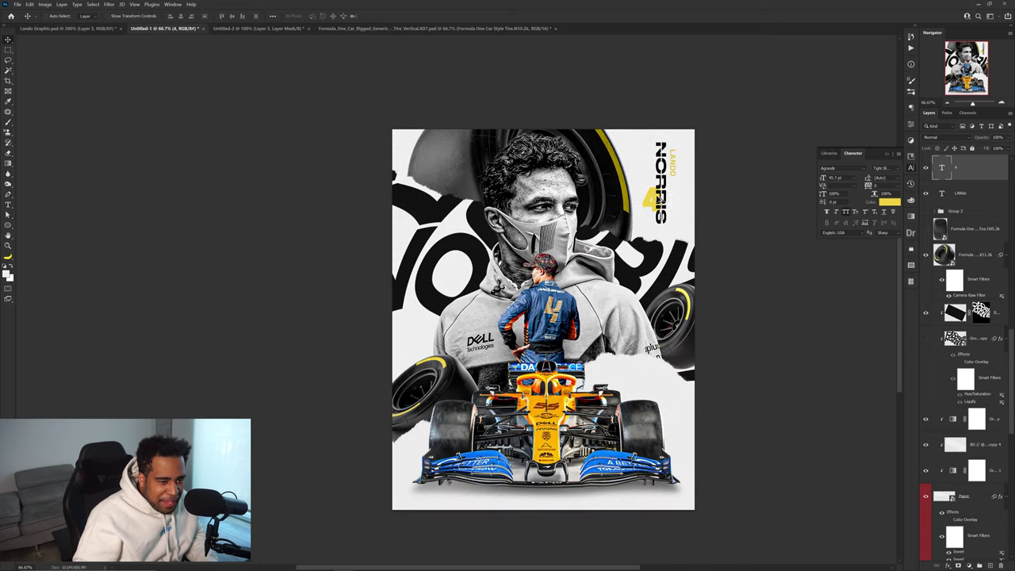
left_click_drag(672, 204, 434, 340)
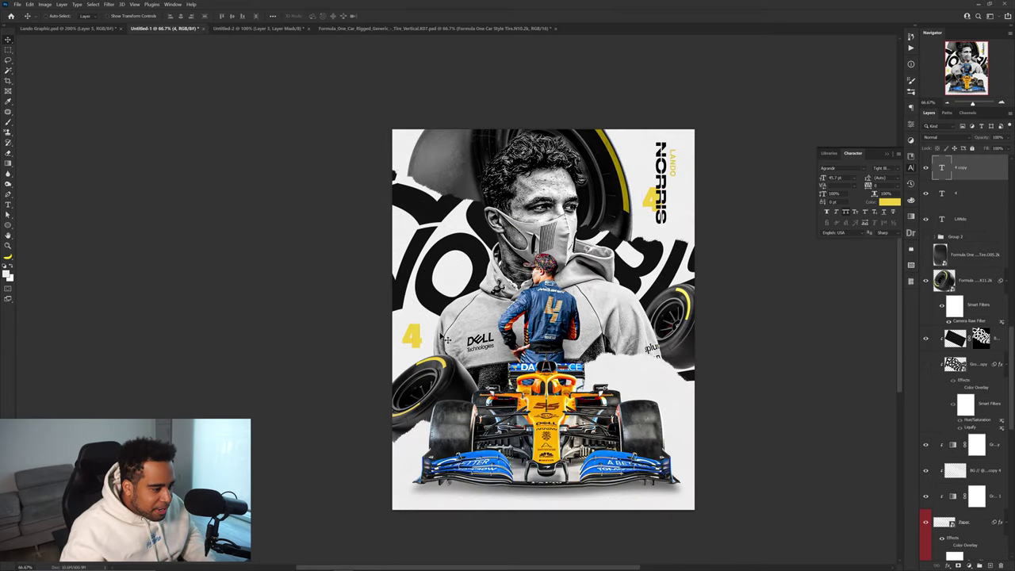
left_click_drag(499, 300, 527, 212)
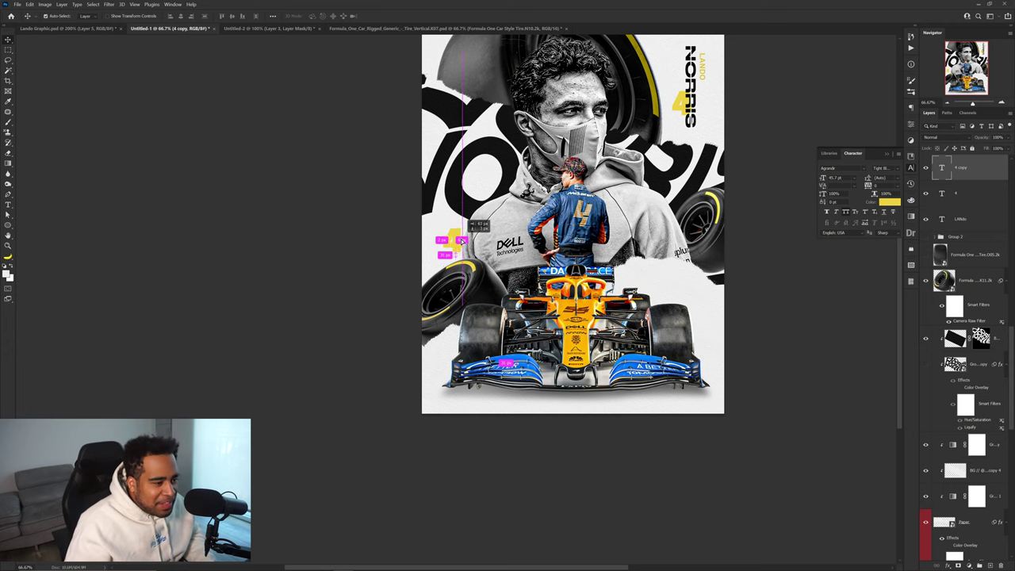
- Scale the duplicated number 4 down to about half size and hide it
key("ctrl+t")
mouse_move(455, 243)
left_mouse_down()
mouse_move(445, 242)
mouse_move(457, 243)
left_mouse_up()
key("Return")
left_click_drag(542, 219, 499, 301)
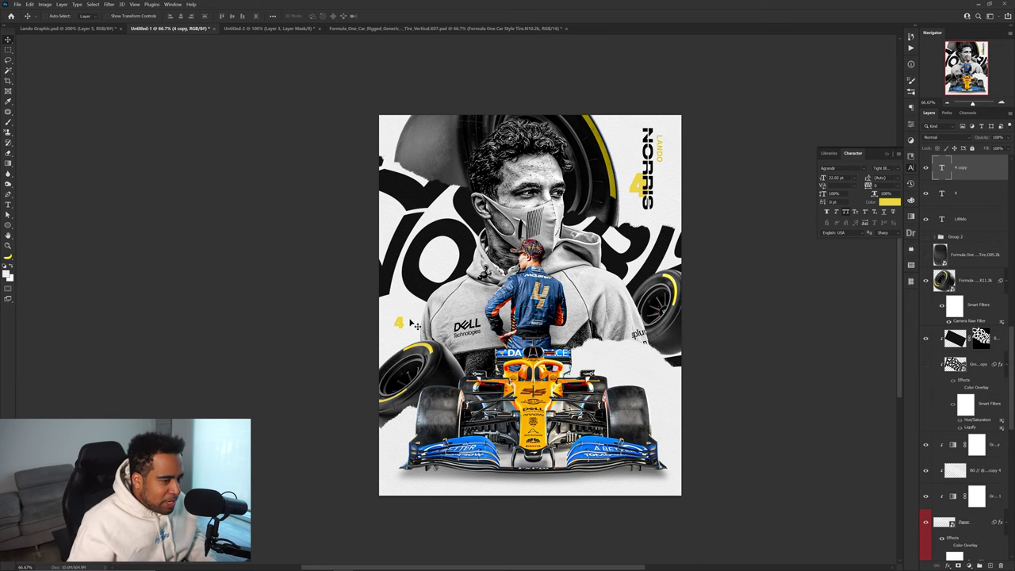
left_click(914, 168)
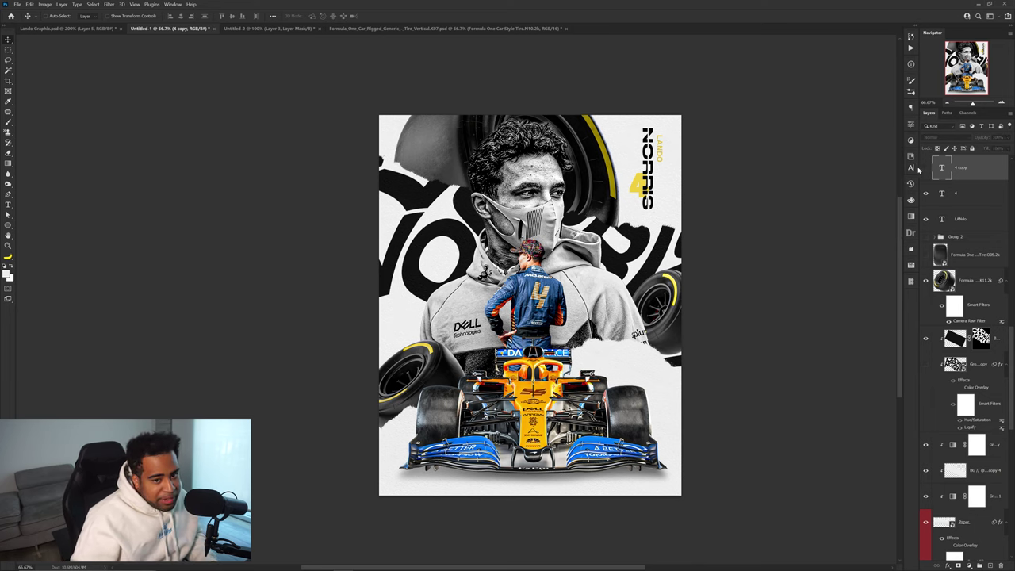
left_click_drag(628, 264, 583, 232)
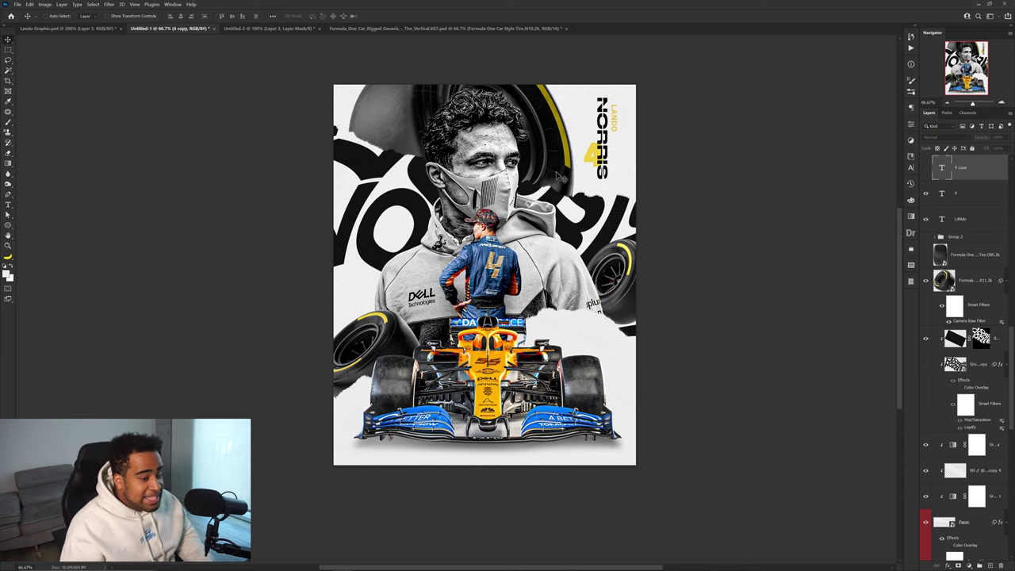
scroll(536, 187, "up", 1)
scroll(536, 187, "down", 1)
left_click_drag(571, 190, 627, 188)
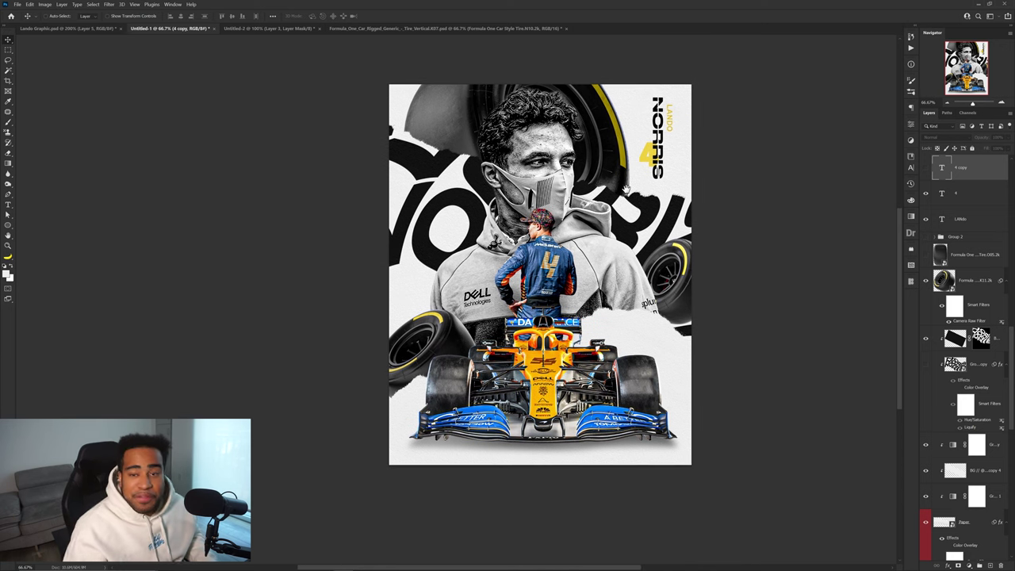
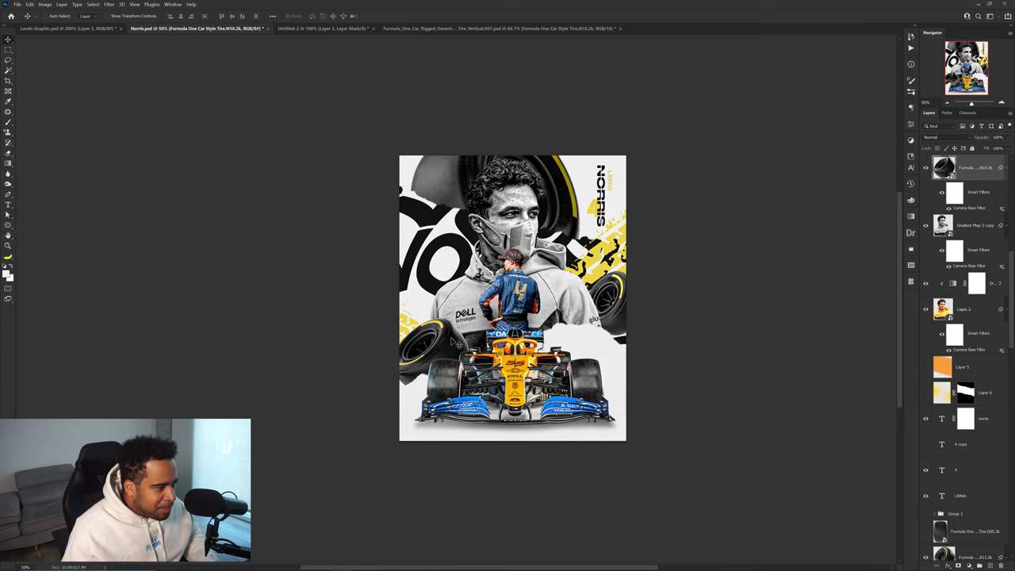
left_click_drag(458, 337, 459, 317)
scroll(508, 313, "up", 1)
left_click_drag(544, 310, 529, 324)
scroll(537, 333, "up", 1)
scroll(537, 333, "down", 1)
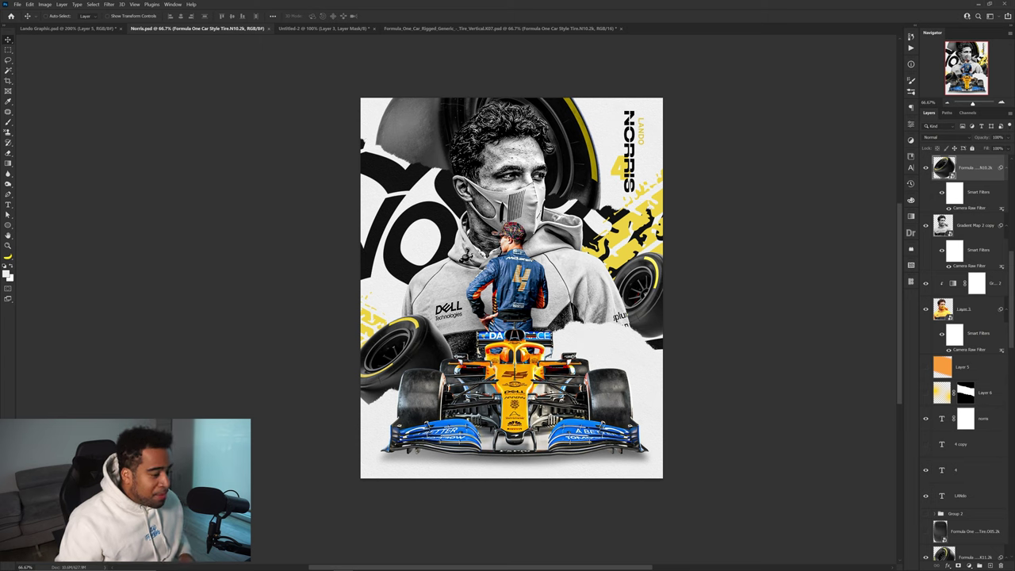
- Switch to Envato Elements in the browser, look through the next pages of grunge graphics, and open 15 Dust and Hair Particles
mouse_move(422, 564)
left_click(507, 537)
scroll(546, 157, "down", 7)
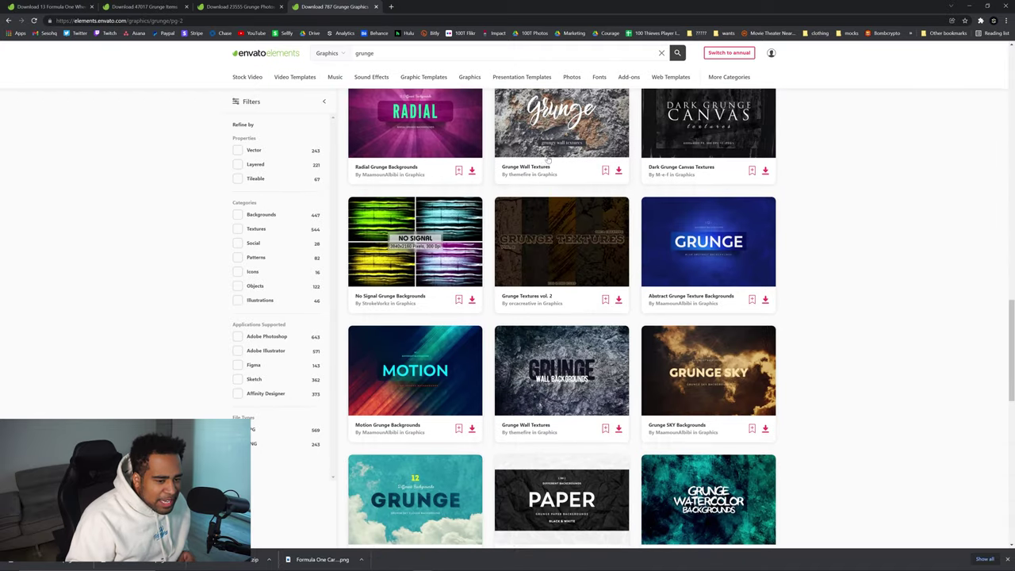
scroll(547, 238, "down", 6)
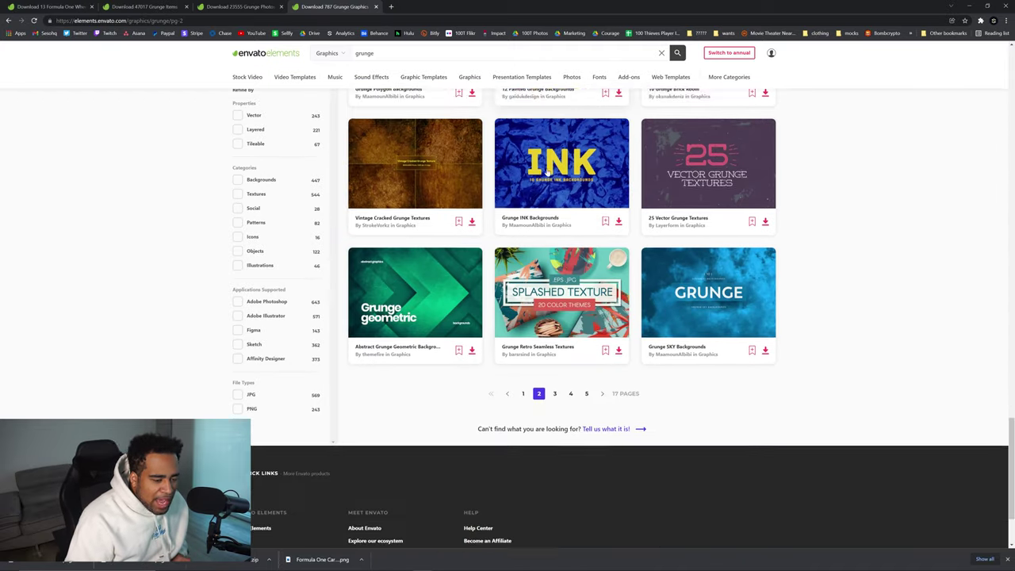
left_click(556, 313)
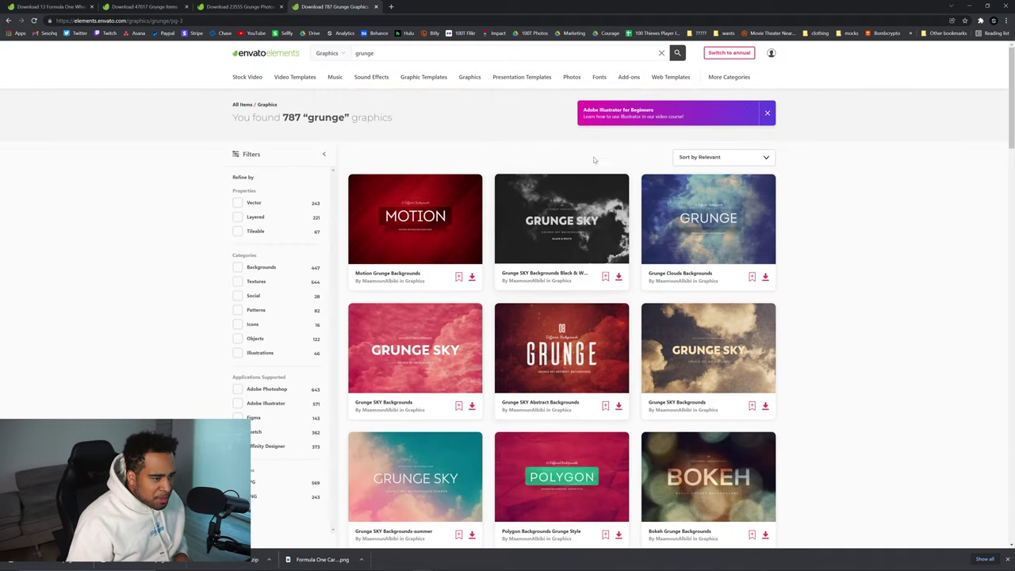
scroll(559, 301, "down", 5)
scroll(587, 159, "down", 10)
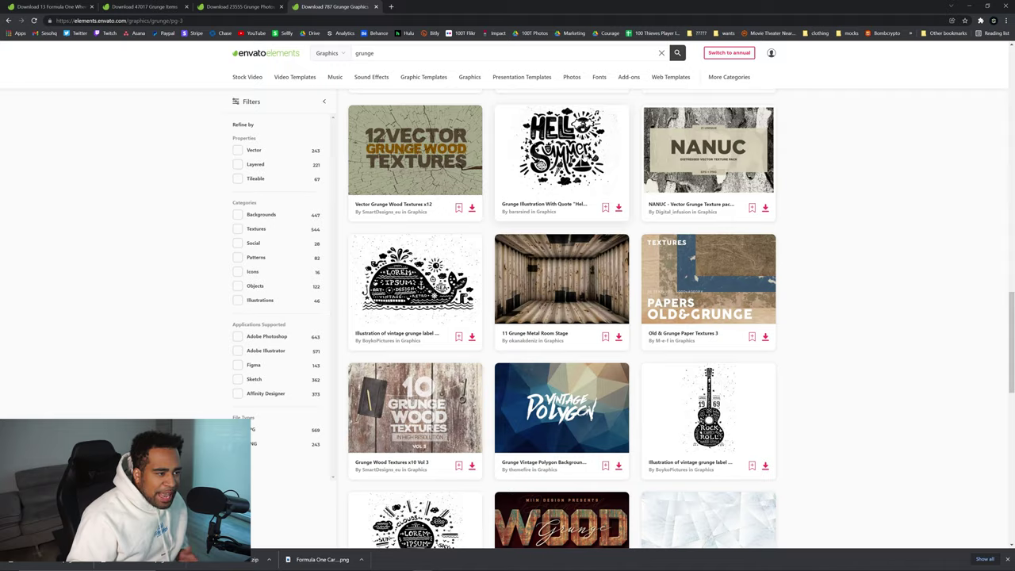
scroll(581, 330, "down", 10)
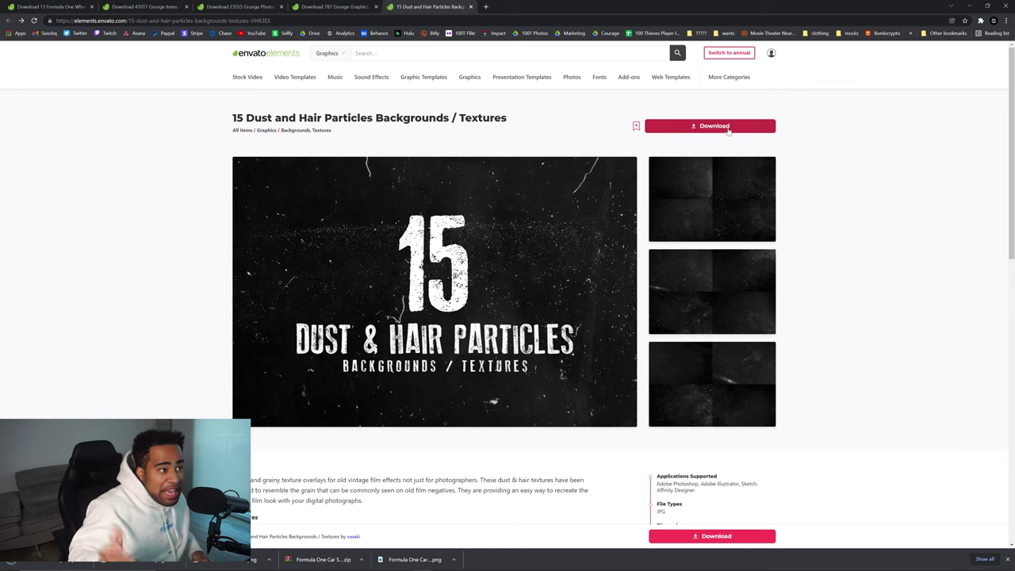
- Return to the grunge results, look further for suitable textures, and download the Tire Skid Mark Textures pack
left_click(370, 7)
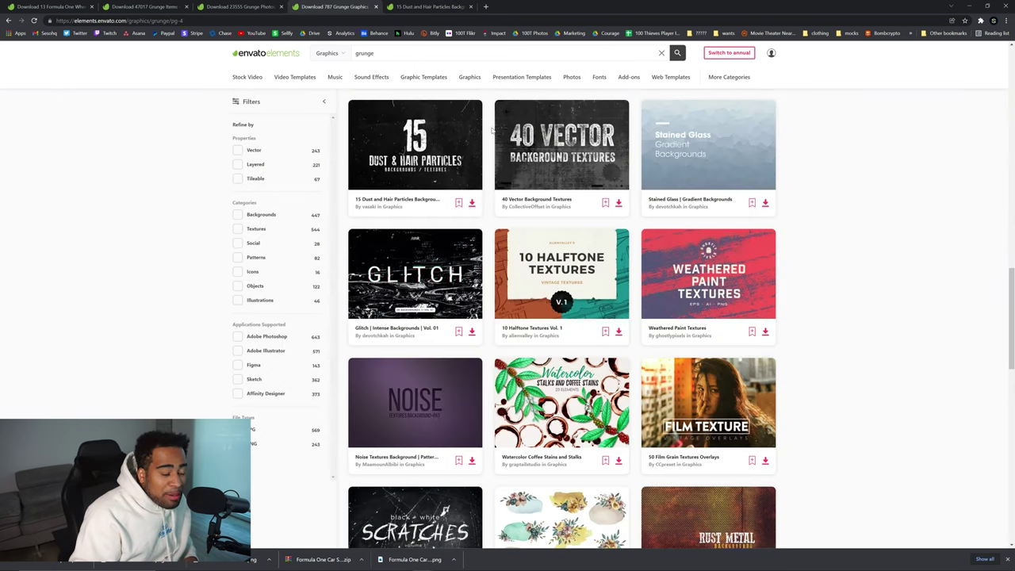
scroll(491, 133, "down", 2)
scroll(492, 132, "down", 1)
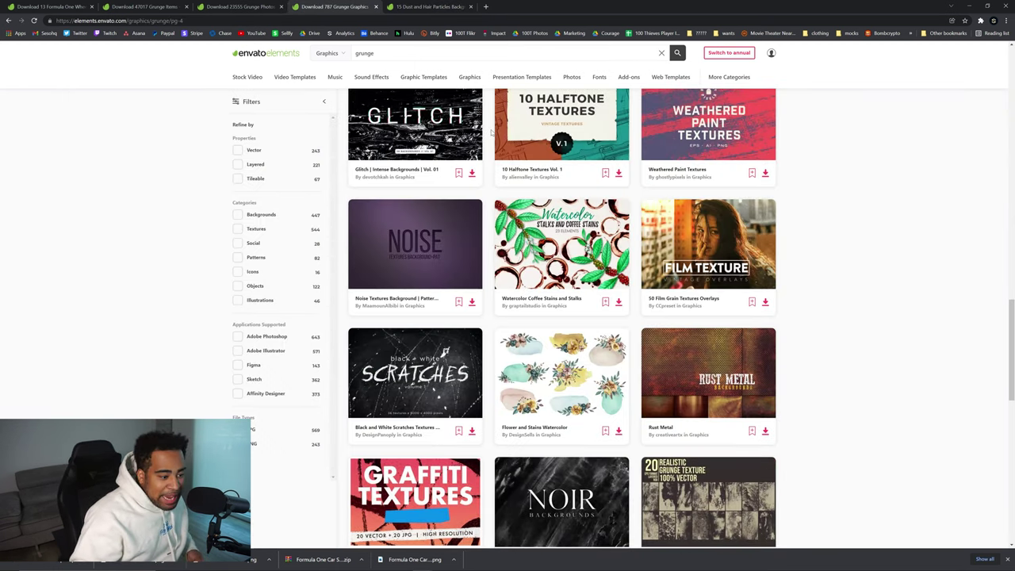
scroll(487, 165, "down", 1)
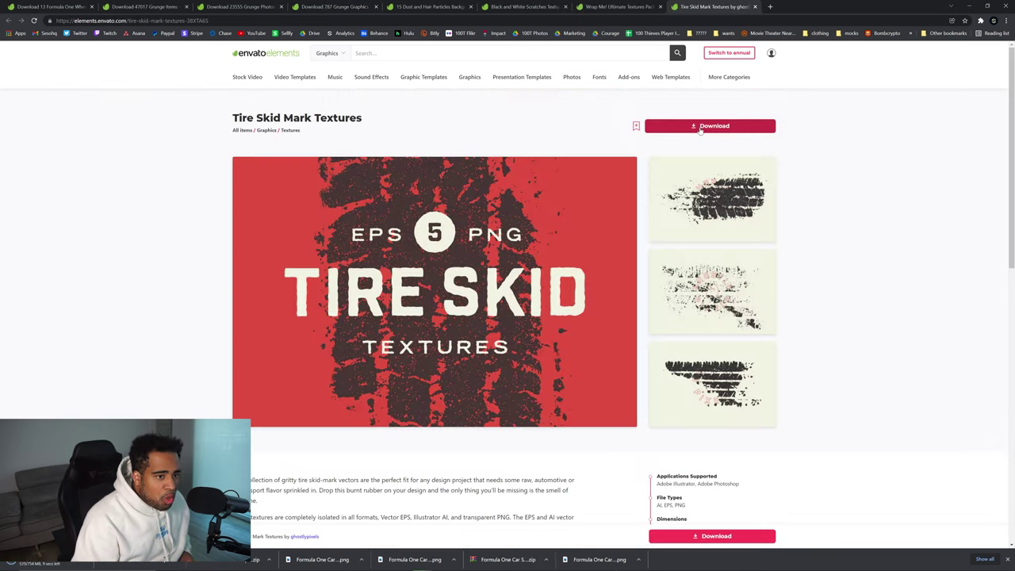
left_click(698, 127)
left_click(503, 340)
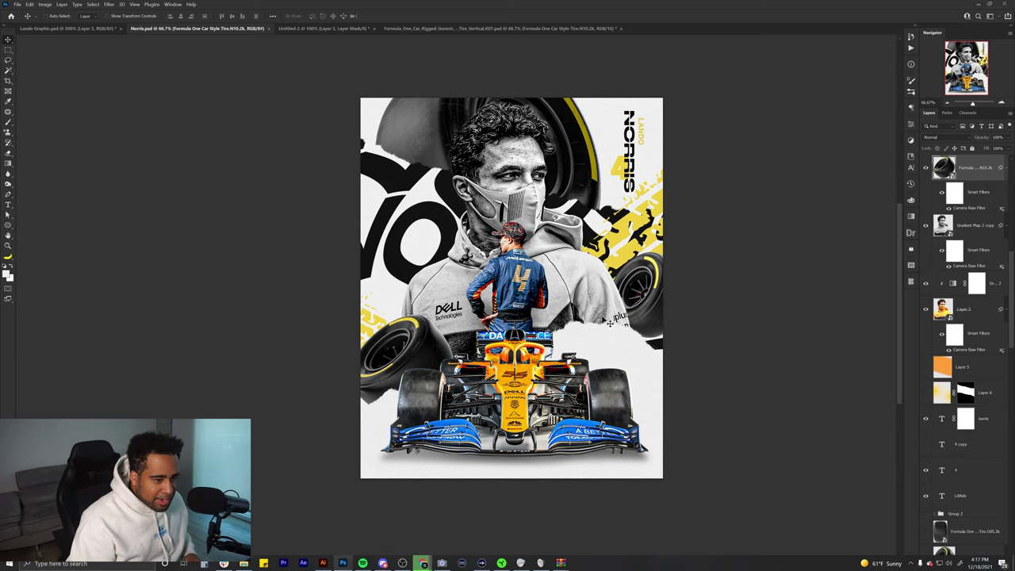
left_click(422, 563)
left_click(474, 530)
mouse_move(423, 563)
left_click(498, 529)
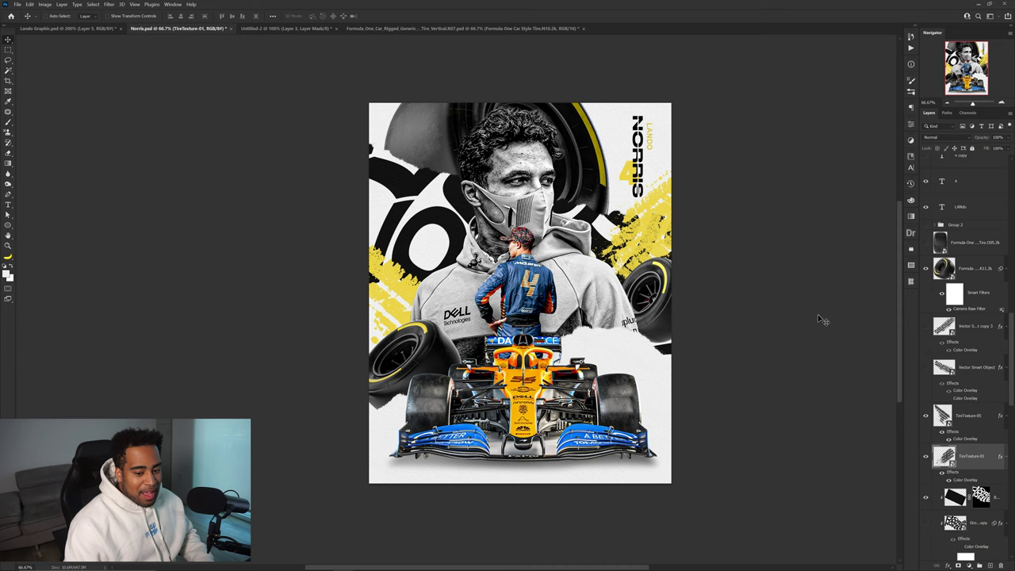
- Compare the Vector Smart Object tire tracks with the TireTexture-01 and TireTexture-05 tracks by swapping their visibility
left_click(925, 415)
left_click(926, 368)
left_click(925, 327)
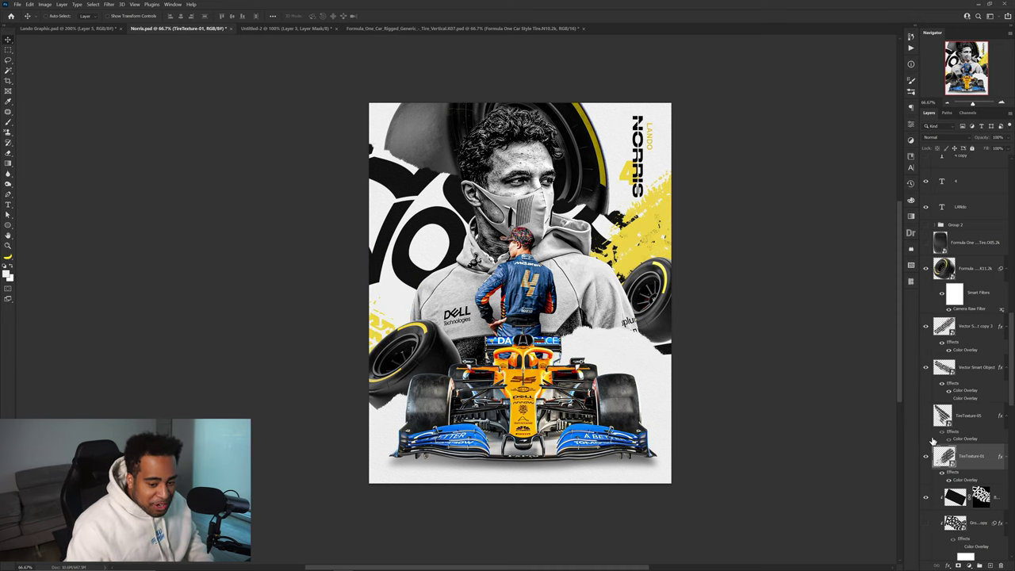
left_click(925, 456)
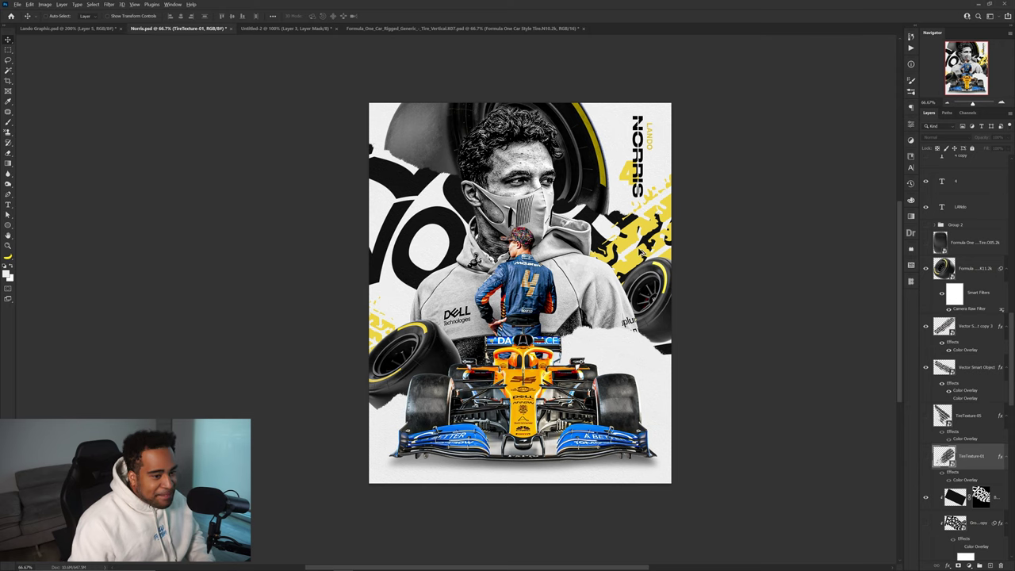
scroll(639, 252, "up", 1)
left_click(927, 367)
left_click(926, 327)
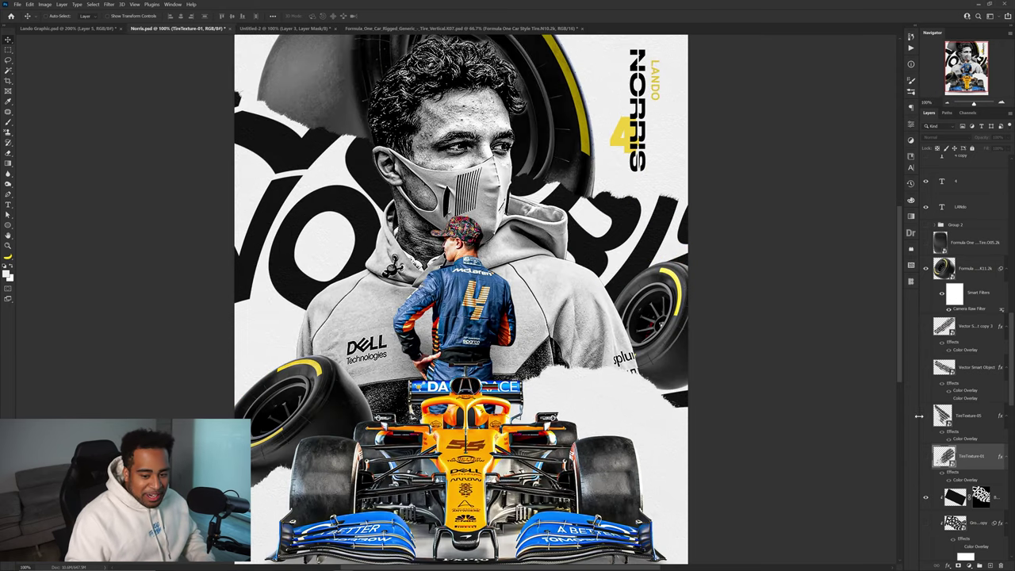
left_click(925, 454)
left_click(926, 415)
scroll(606, 330, "down", 1)
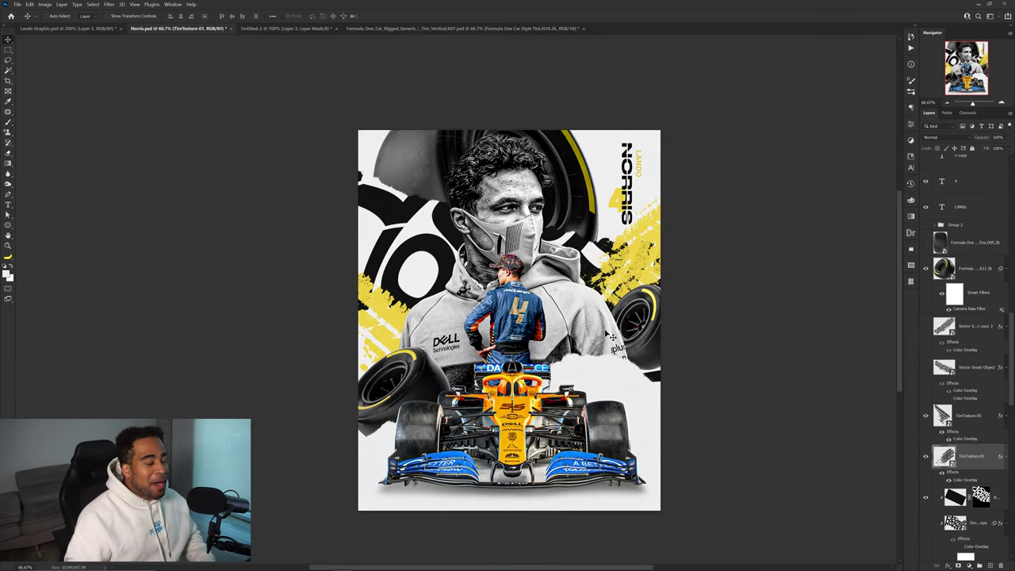
scroll(567, 263, "up", 1)
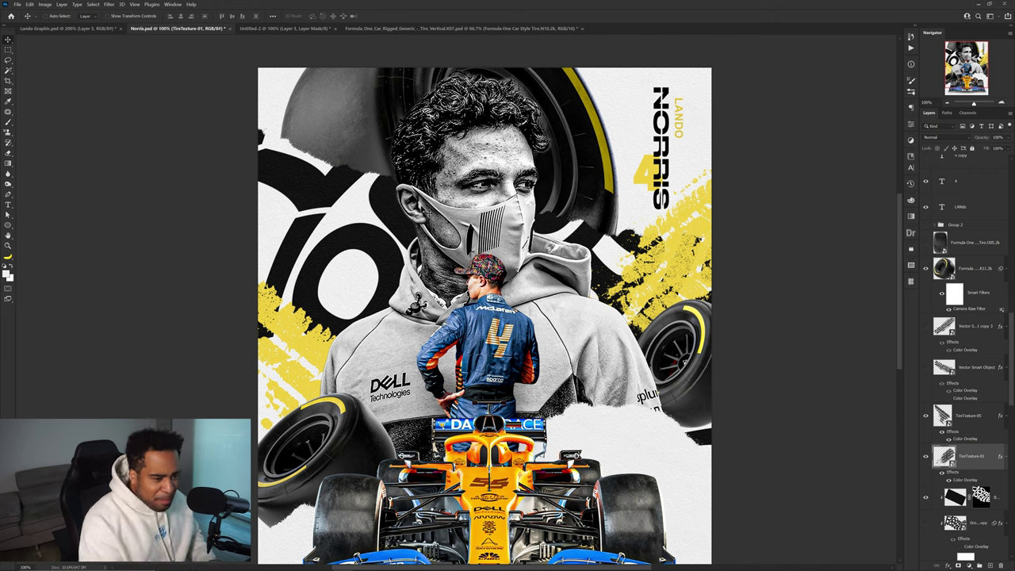
scroll(374, 203, "down", 1)
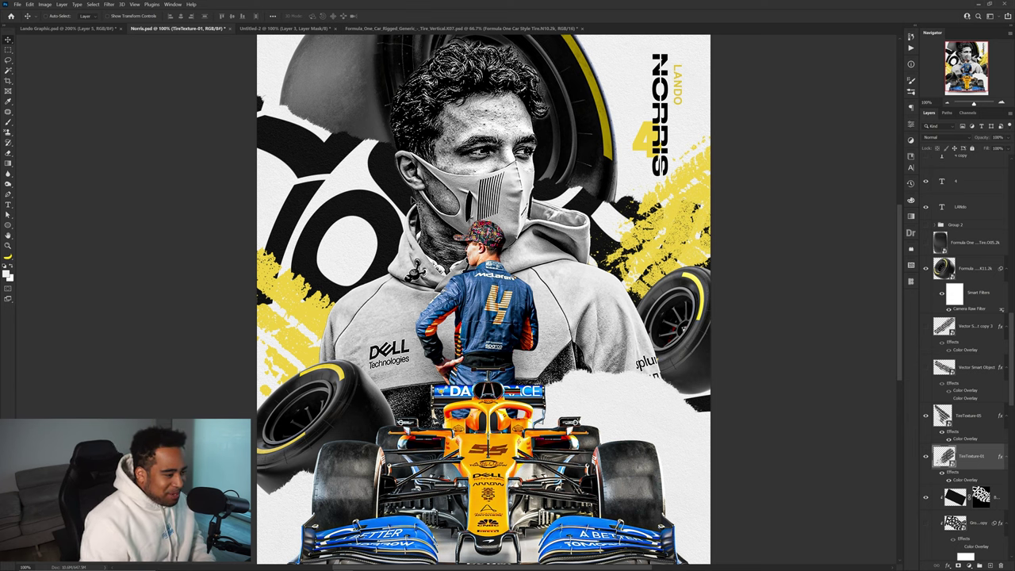
scroll(408, 199, "down", 1)
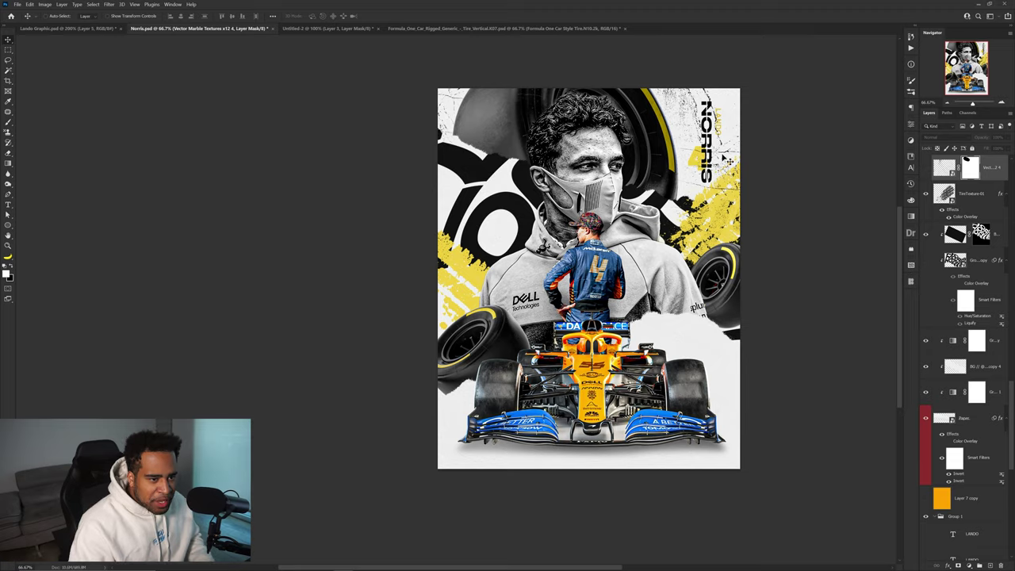
- Select the copied marble crack texture layer near the poster's upper right corner and inspect it
scroll(714, 155, "up", 2)
scroll(713, 153, "down", 2)
mouse_move(729, 156)
left_mouse_down()
mouse_move(748, 166)
mouse_move(722, 152)
mouse_move(753, 153)
mouse_move(733, 159)
left_mouse_up()
left_click(739, 159, "ctrl")
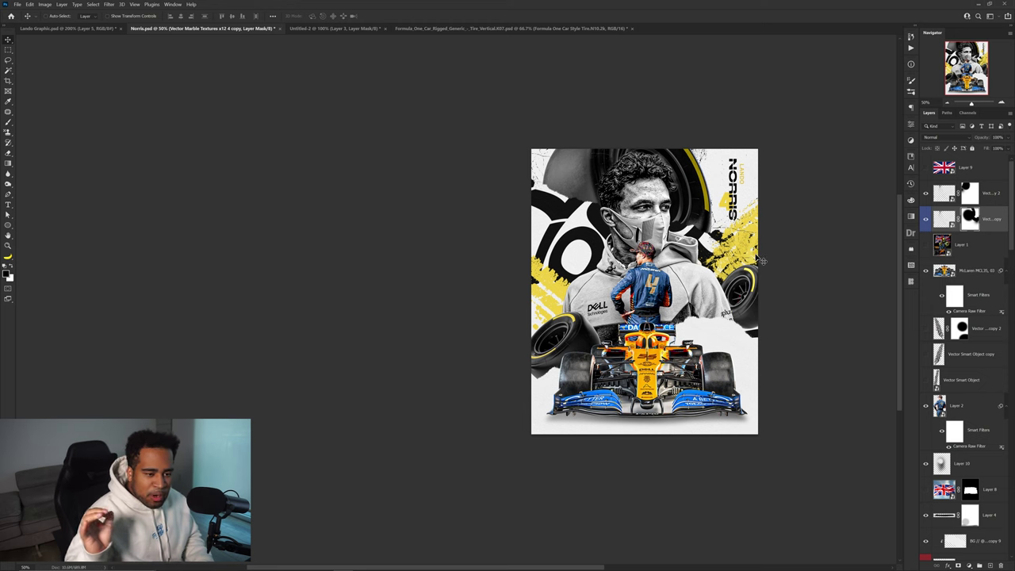
scroll(761, 261, "up", 4)
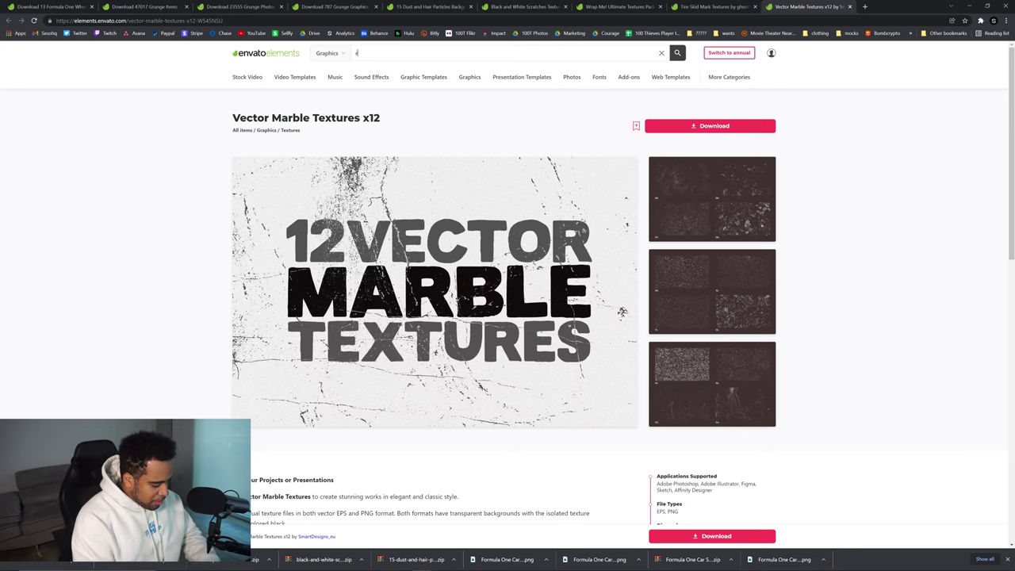
- Search Envato Elements for "raceflag", try a different search term, and open the 360 render of the 3D Racing Flag
key("Return")
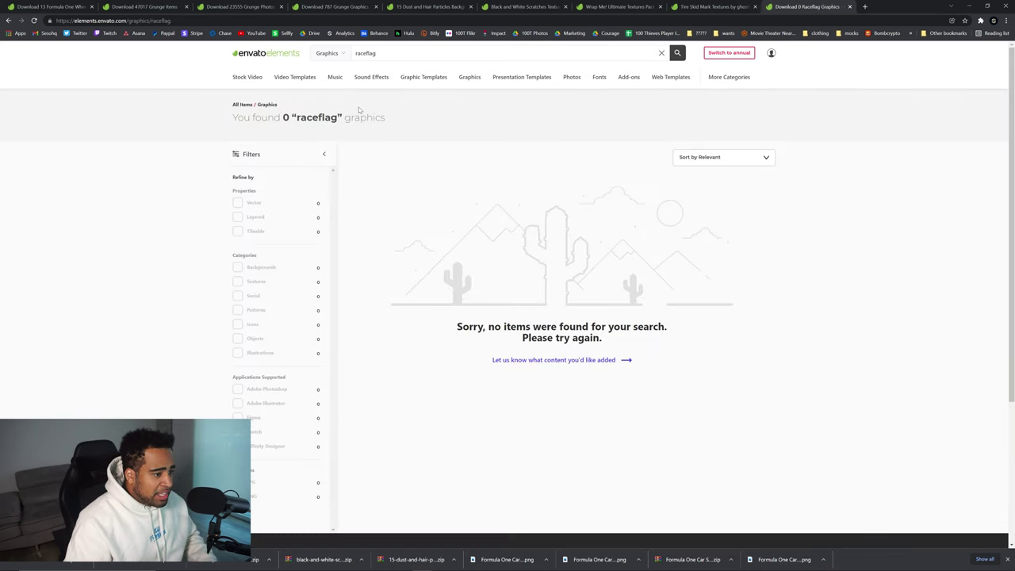
key("ctrl+a")
type("chec")
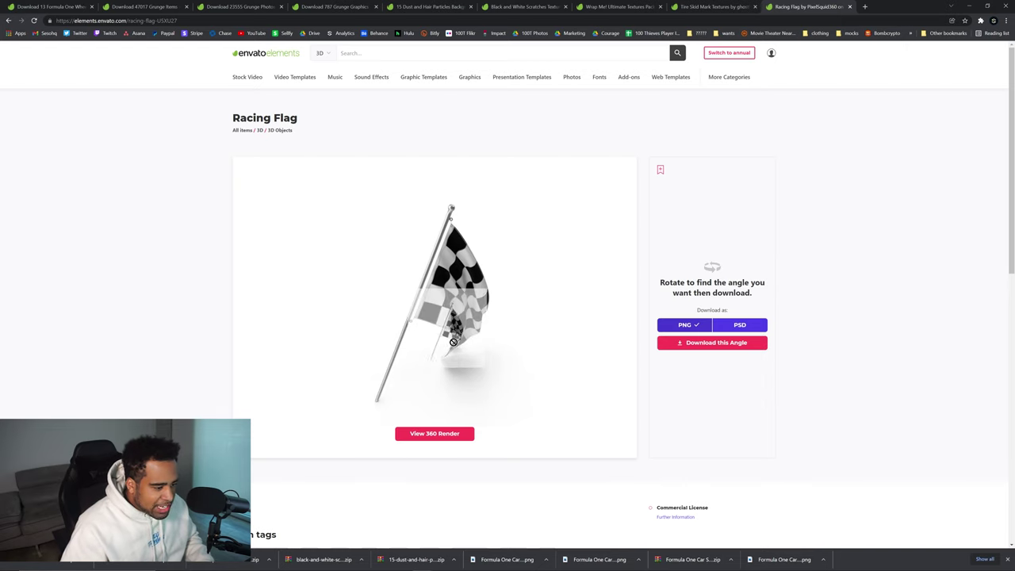
left_click(434, 433)
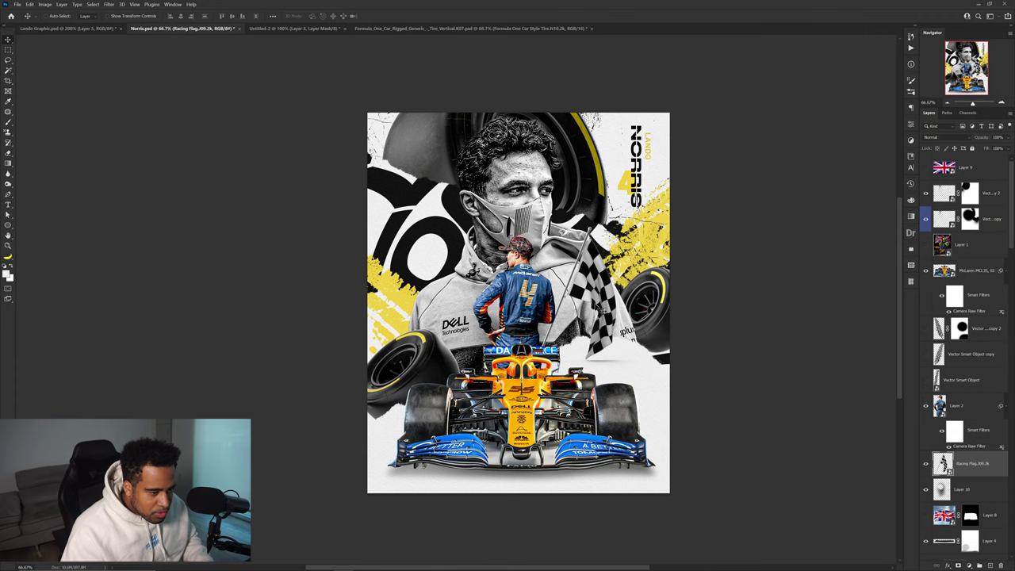
- Duplicate the checkered racing flag to the other side of the standing driver and flip the copy horizontally
left_click_drag(603, 308, 498, 309)
key("ctrl+t")
right_click(506, 302)
left_click(540, 451)
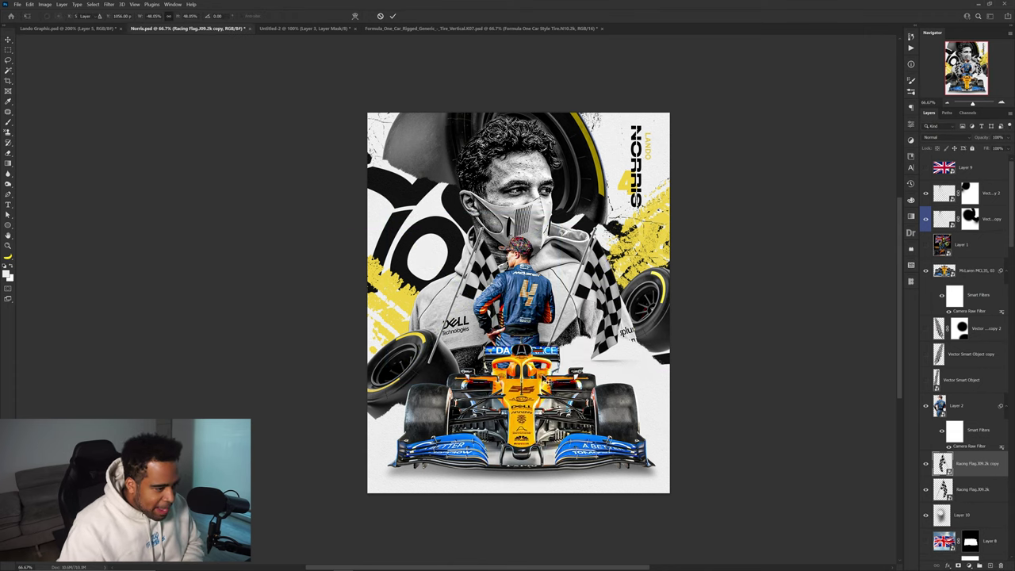
key("Return")
- Fine-tune the positions of both checkered flags so they flank the standing driver behind the car
left_click_drag(530, 348, 553, 295)
scroll(555, 274, "up", 1)
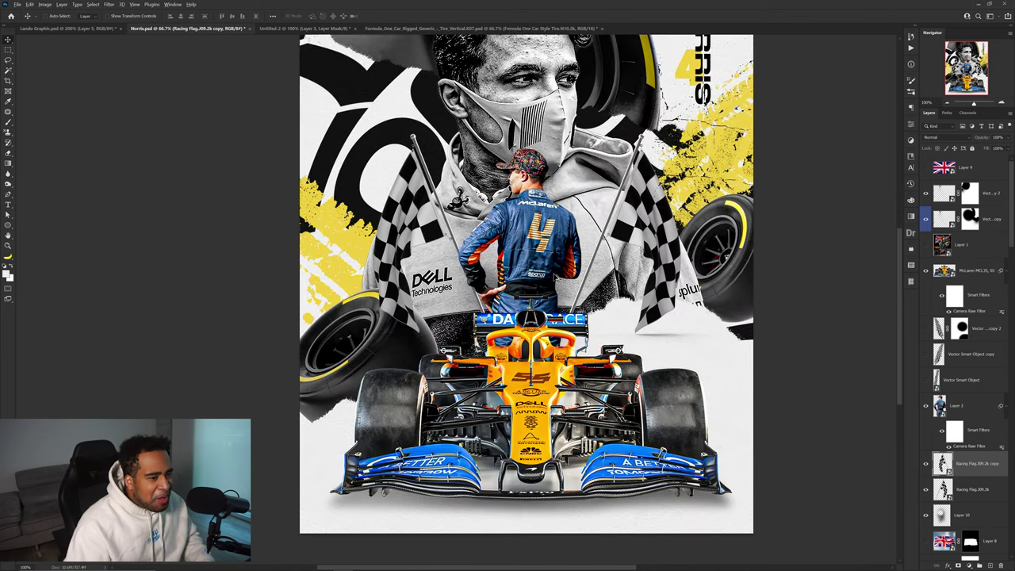
left_click_drag(626, 223, 631, 218, "ctrl")
left_click_drag(418, 194, 419, 207, "ctrl+shift")
left_click_drag(615, 237, 615, 239)
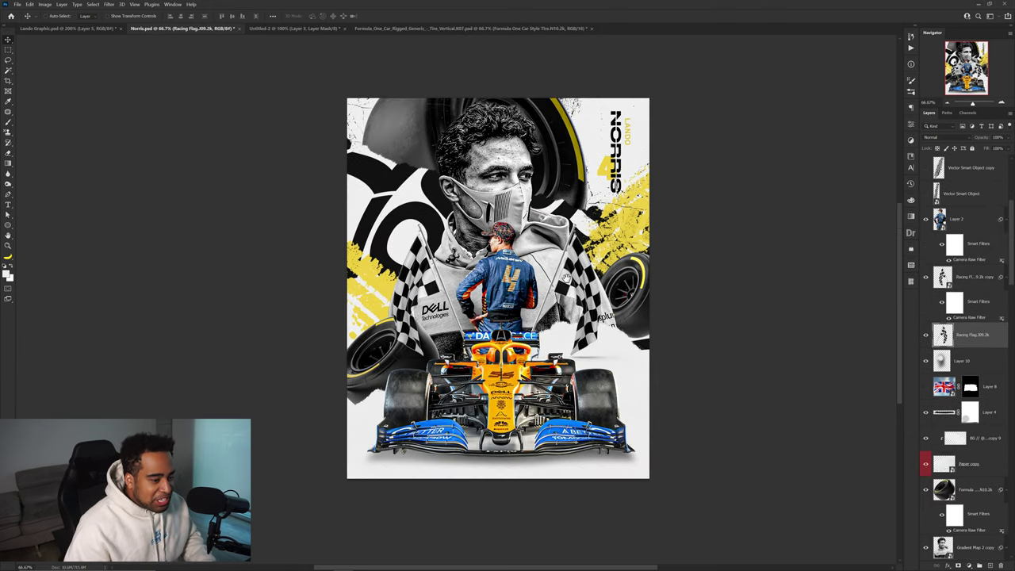
- Stamp all visible layers into a new layer above the marble textures and convert it to a smart object
left_click_drag(566, 278, 743, 288)
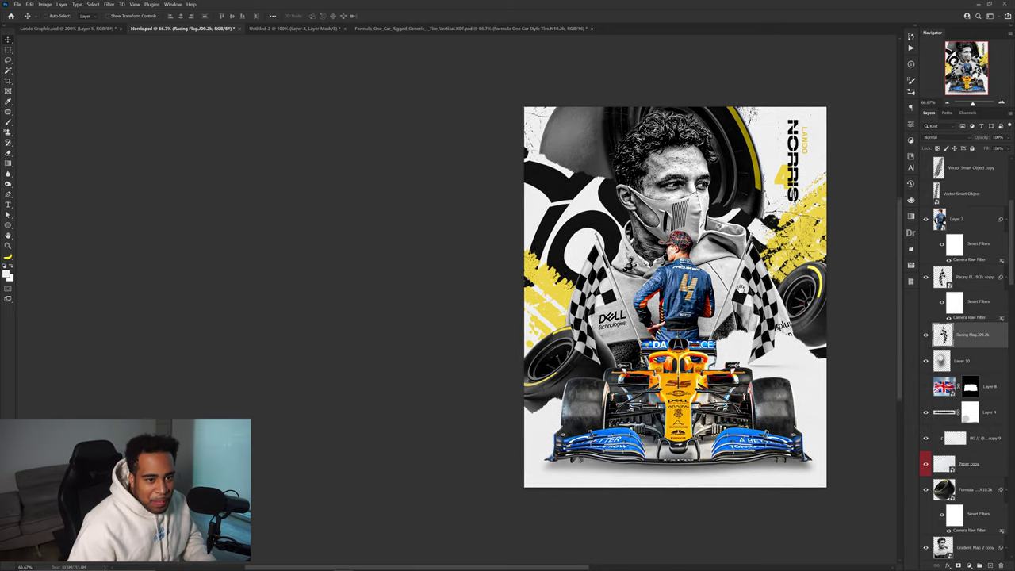
left_click_drag(791, 157, 621, 155)
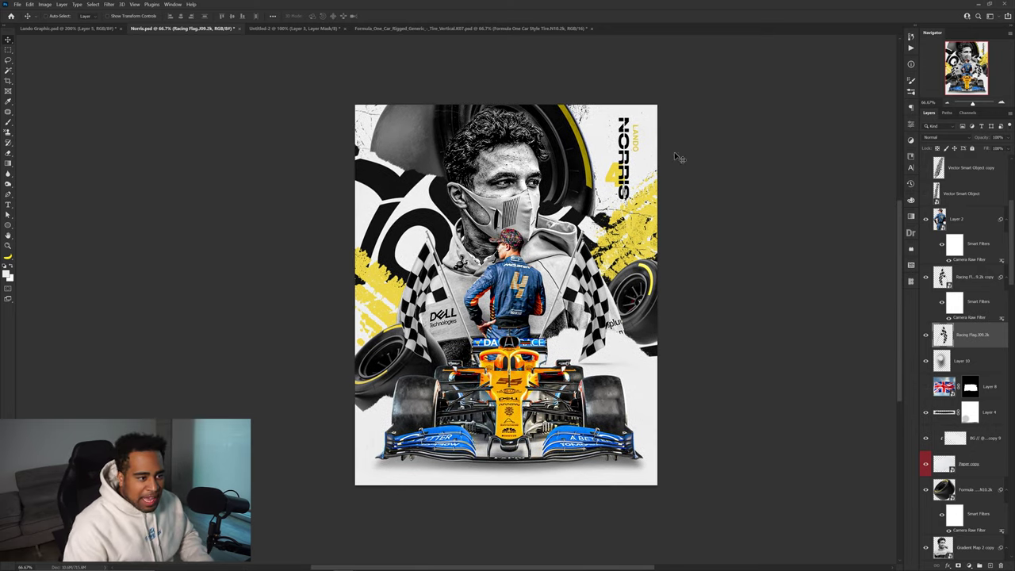
scroll(976, 254, "up", 5)
left_click(986, 198)
key("ctrl+shift+alt+e")
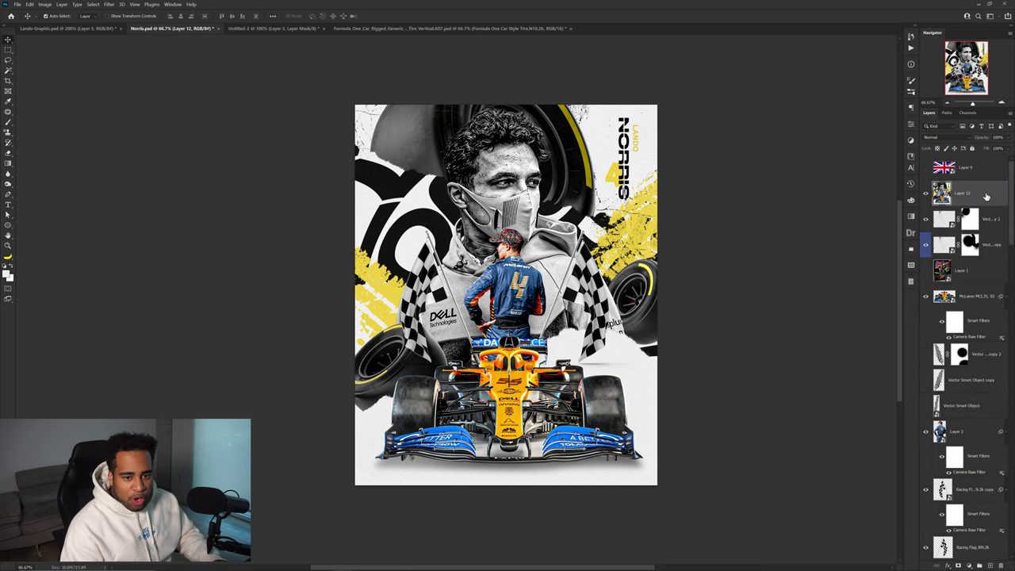
right_click(986, 196)
left_click(936, 310)
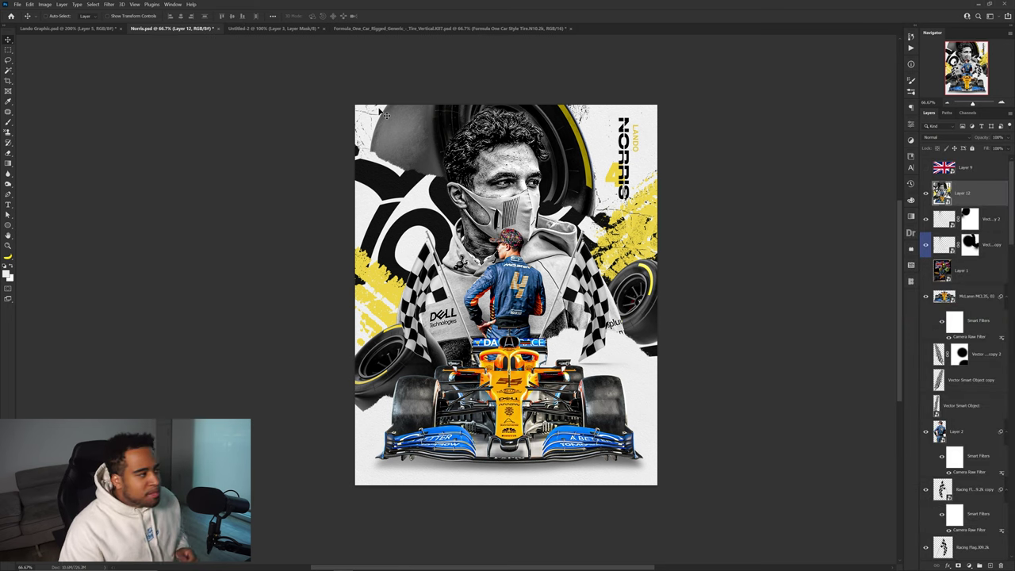
- Apply the Camera Raw Filter to the merged poster layer, comparing the before and after views
left_click(113, 5)
left_click(133, 58)
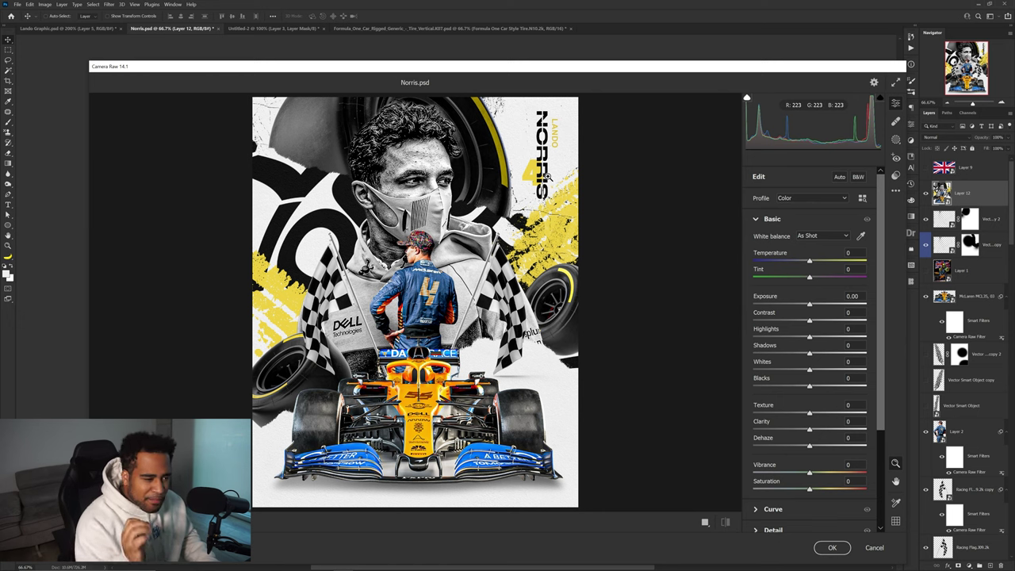
left_click(705, 522)
key("Return")
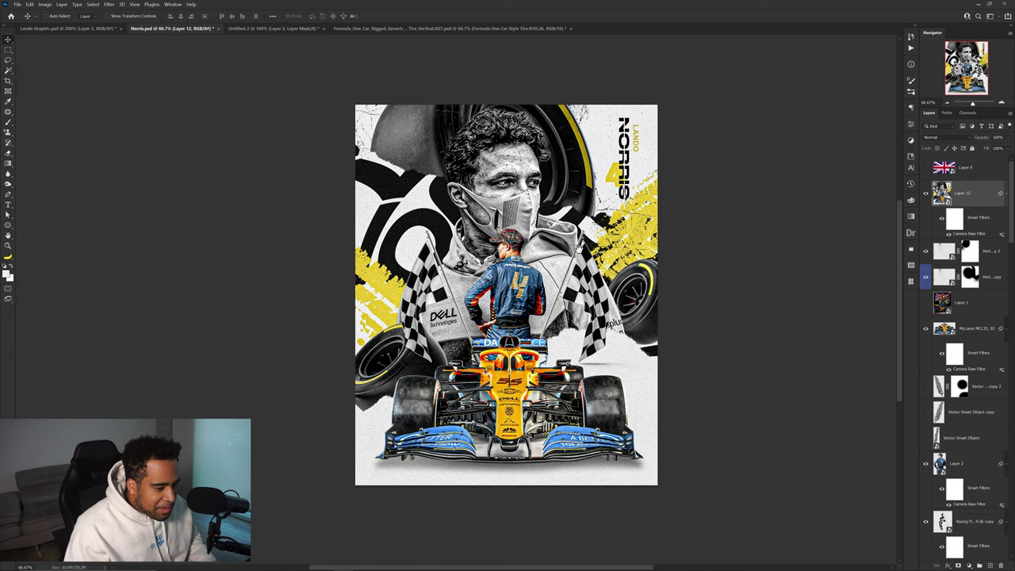
- Move Layer 1 with the original Lando Norris graphic above all other layers and make it visible for comparison with the finished poster
left_click_drag(579, 248, 645, 217)
scroll(720, 209, "up", 2)
scroll(723, 209, "down", 2)
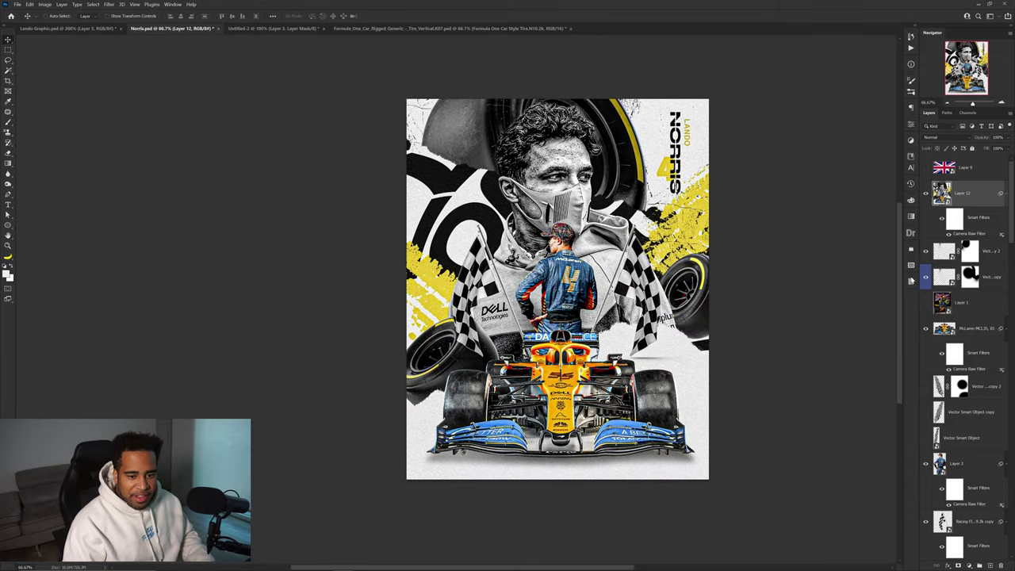
left_click(958, 287)
left_click_drag(973, 303, 969, 158)
left_click_drag(603, 261, 569, 277)
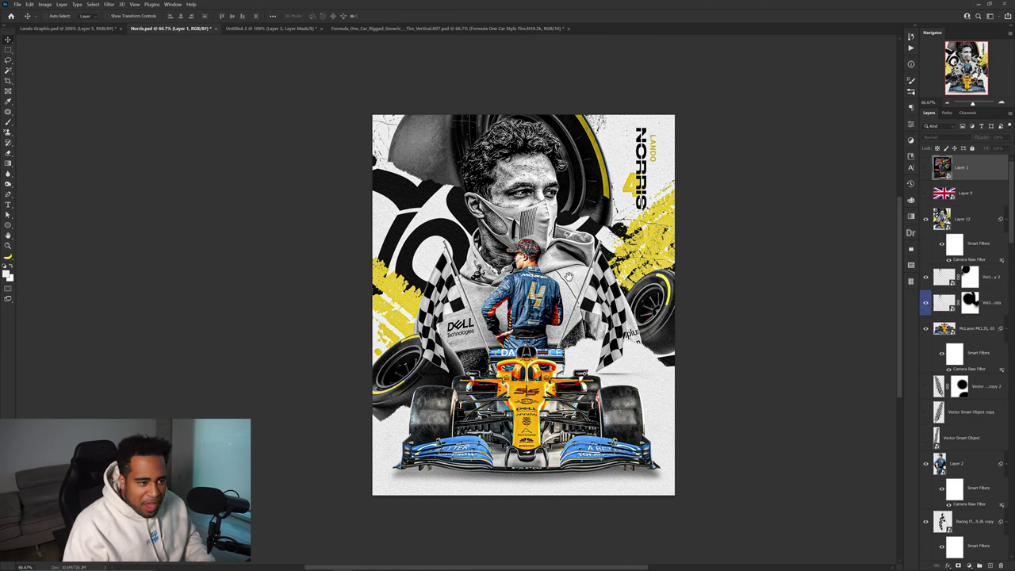
scroll(563, 285, "up", 1)
scroll(559, 295, "down", 1)
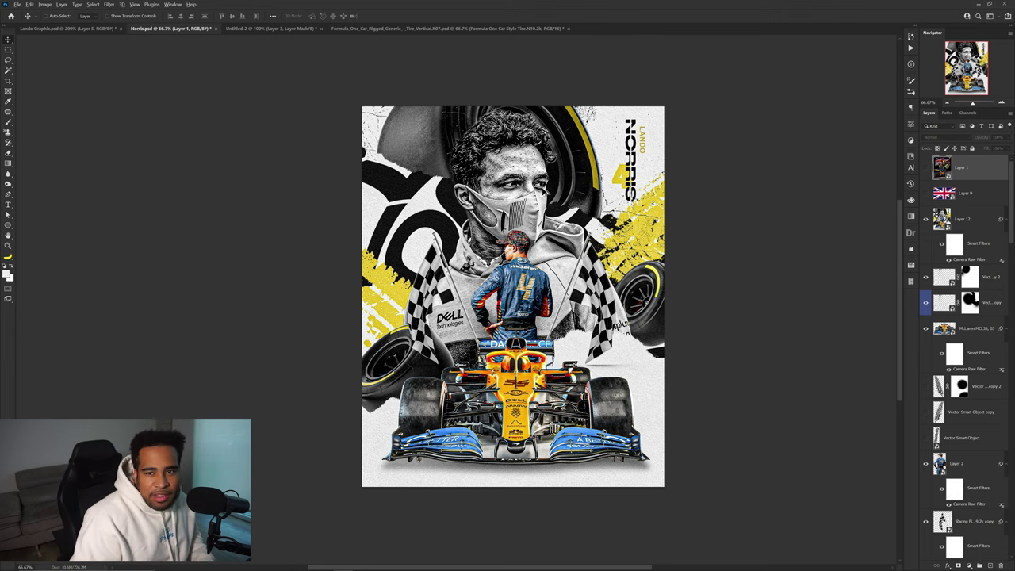
scroll(510, 193, "up", 1)
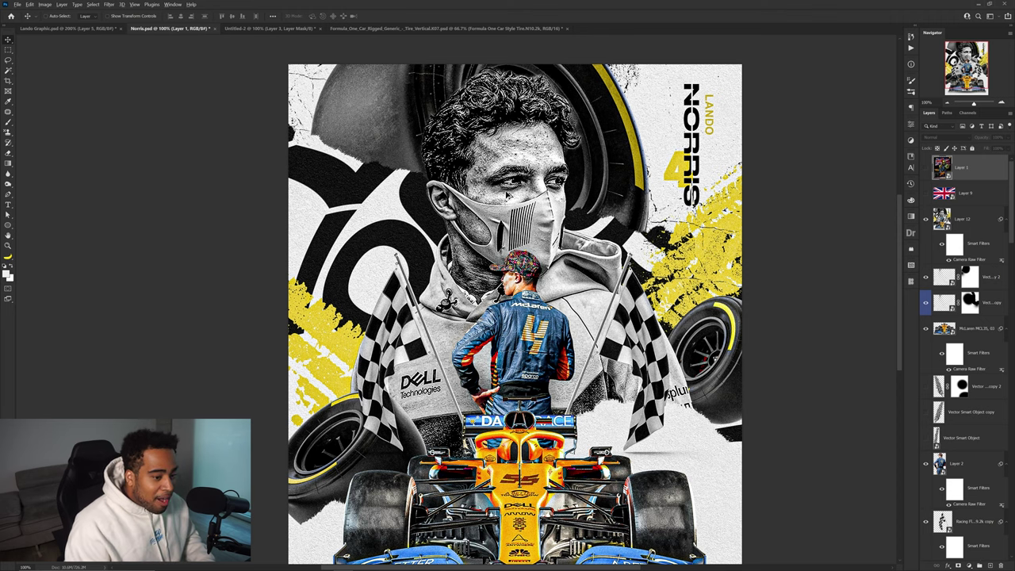
scroll(506, 194, "down", 1)
left_click(926, 168)
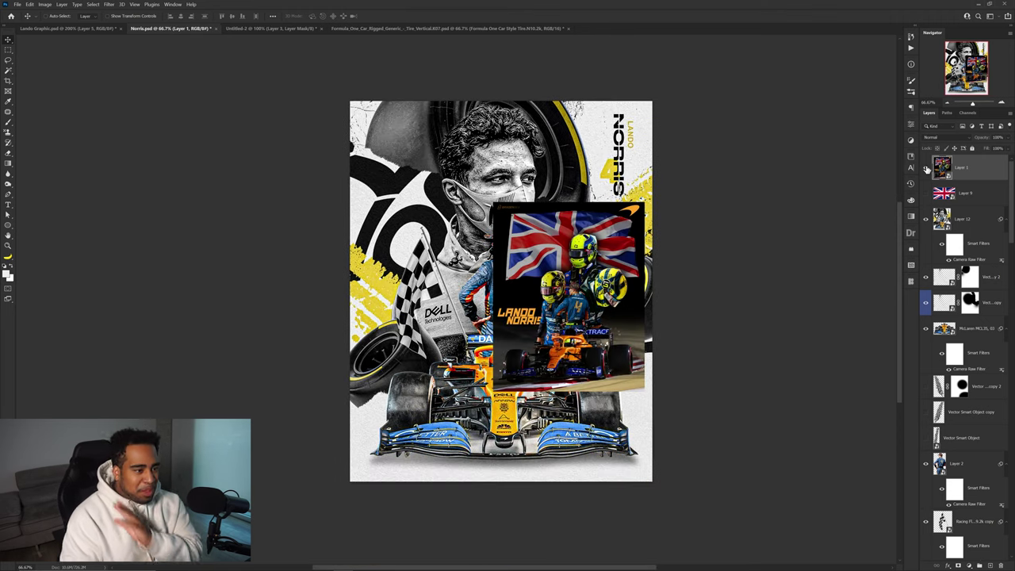
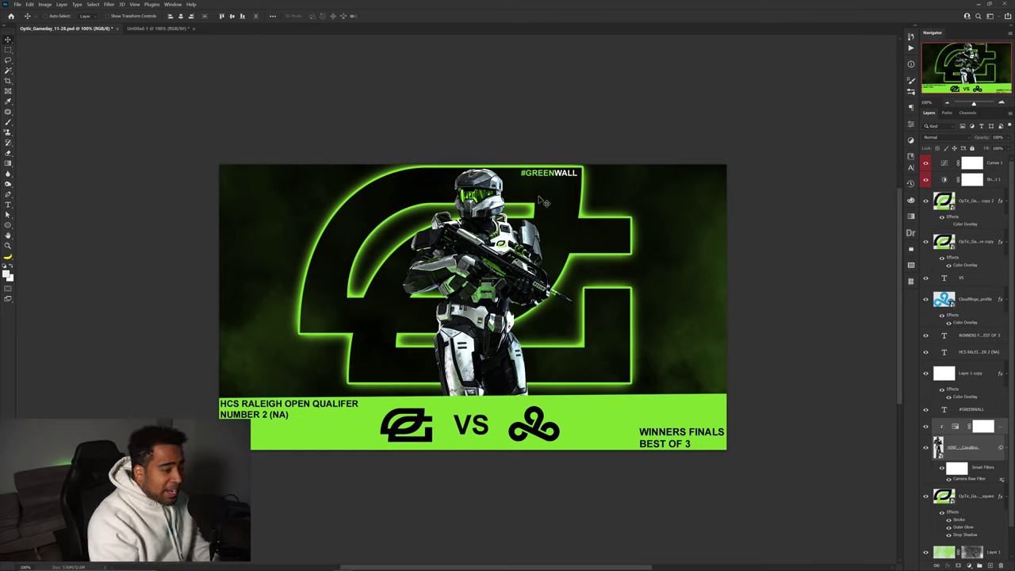
- Capture the OpTic gameday graphic and mark the chest logo, large background logo, VS row and both event text blocks in red for review
key("Print")
left_click_drag(157, 116, 801, 497)
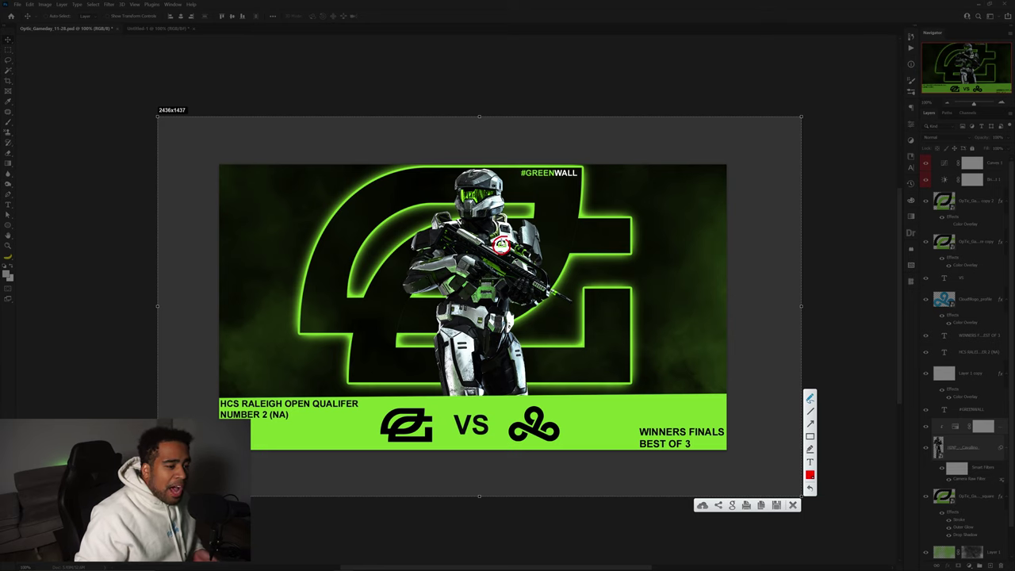
mouse_move(404, 179)
left_mouse_down()
mouse_move(369, 202)
mouse_move(344, 240)
left_mouse_up()
mouse_move(452, 397)
left_mouse_down()
mouse_move(515, 464)
mouse_move(412, 405)
left_mouse_up()
left_click_drag(726, 423, 718, 419)
left_click_drag(191, 395, 268, 458)
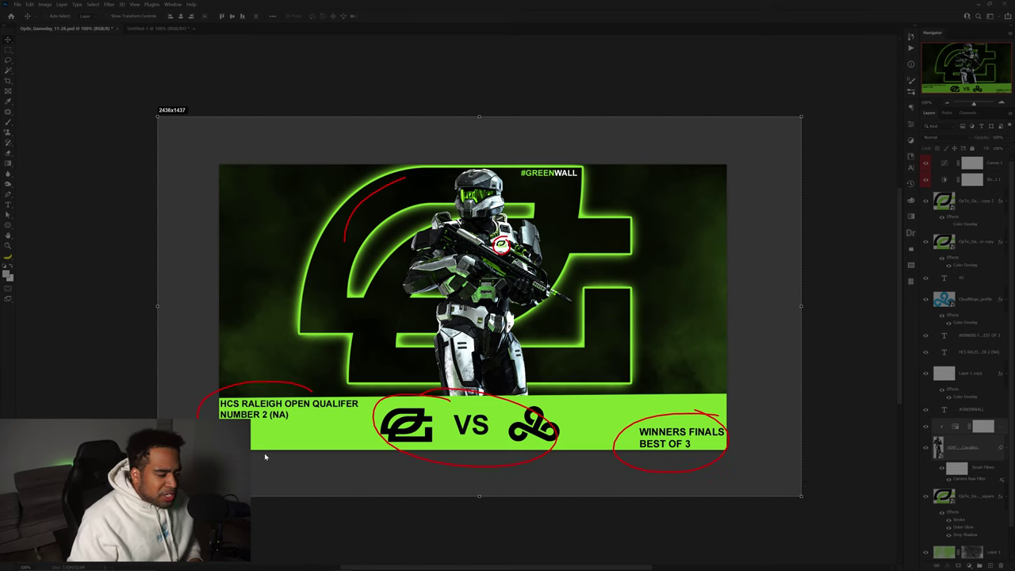
left_click_drag(238, 373, 265, 377)
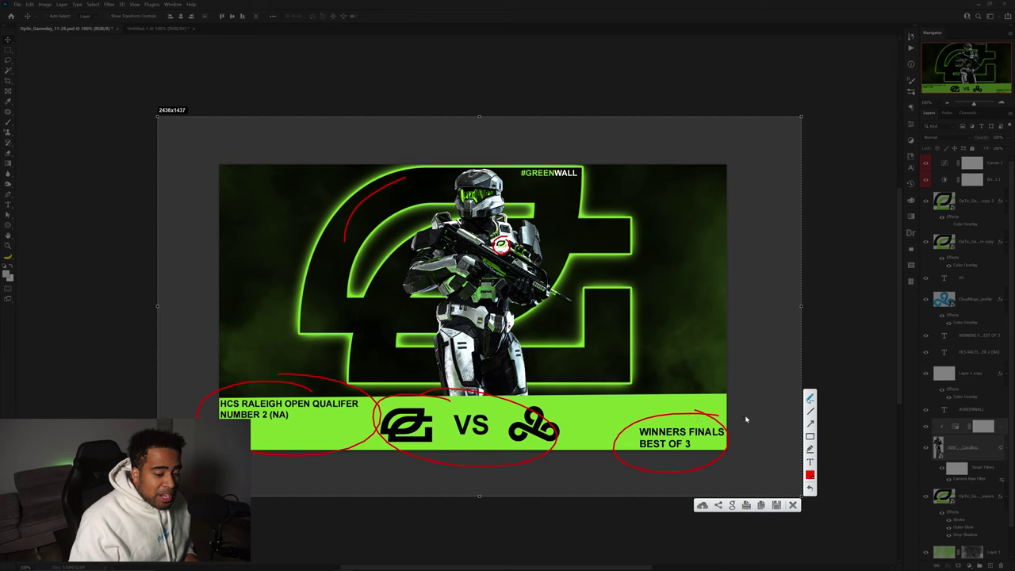
key("Escape")
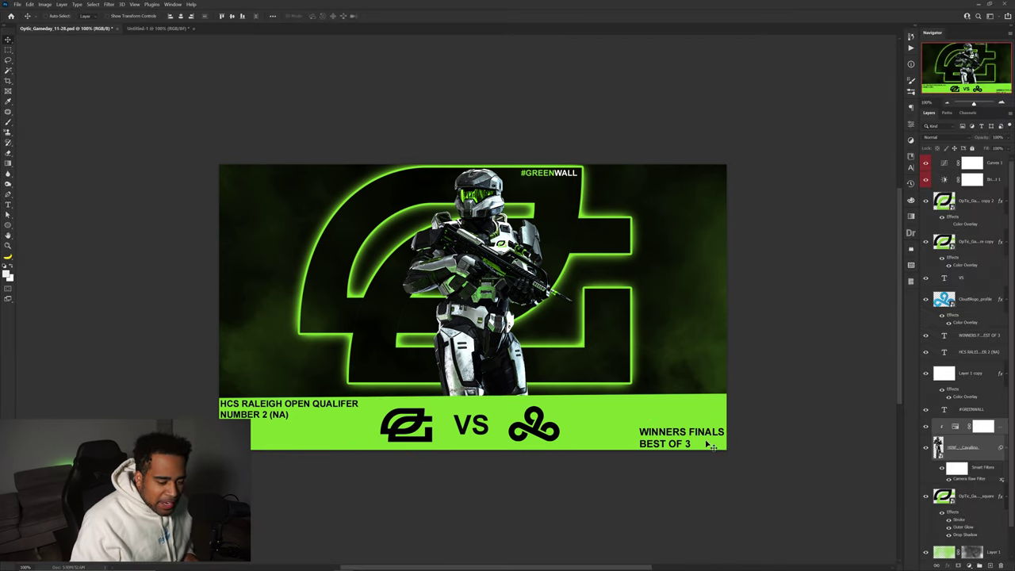
- Capture the gameday graphic again and draw red rectangles in the banner on both sides of the logos to check text placement
key("Print")
mouse_move(190, 149)
left_mouse_down()
mouse_move(786, 437)
mouse_move(828, 489)
left_mouse_up()
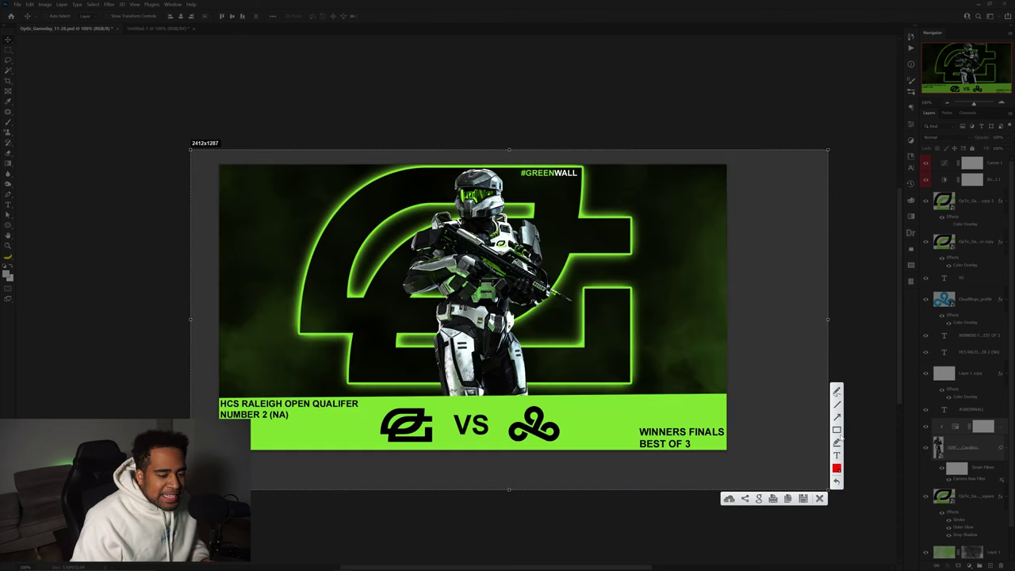
left_click_drag(594, 412, 691, 430)
left_click_drag(251, 413, 356, 436)
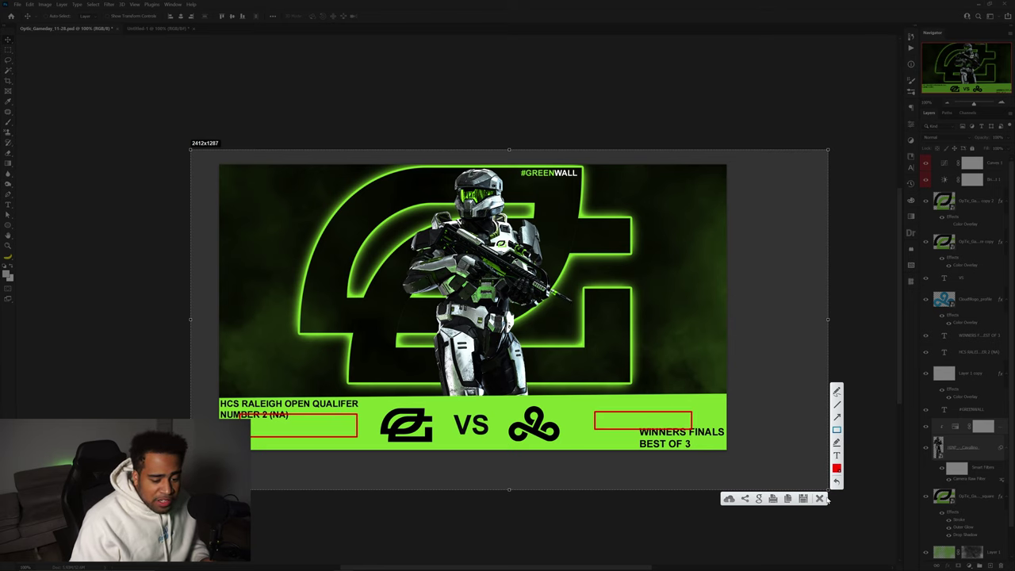
left_click(820, 499)
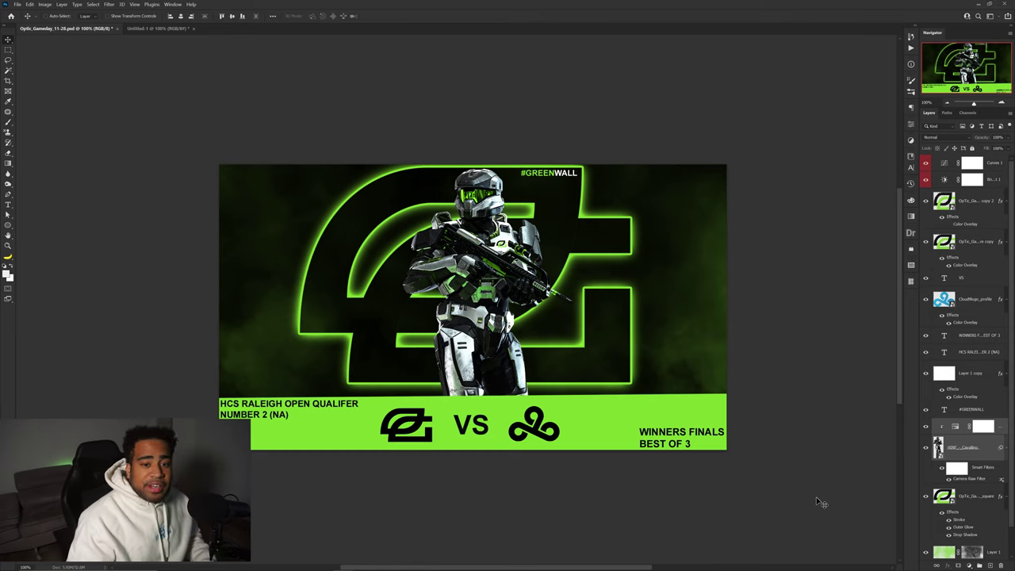
- Bring the soldier, both team logos, the VS text and a merged reference image from the gameday file into the Untitled-1 document
key("ctrl+Tab")
left_click_drag(469, 247, 516, 303)
left_click(99, 32)
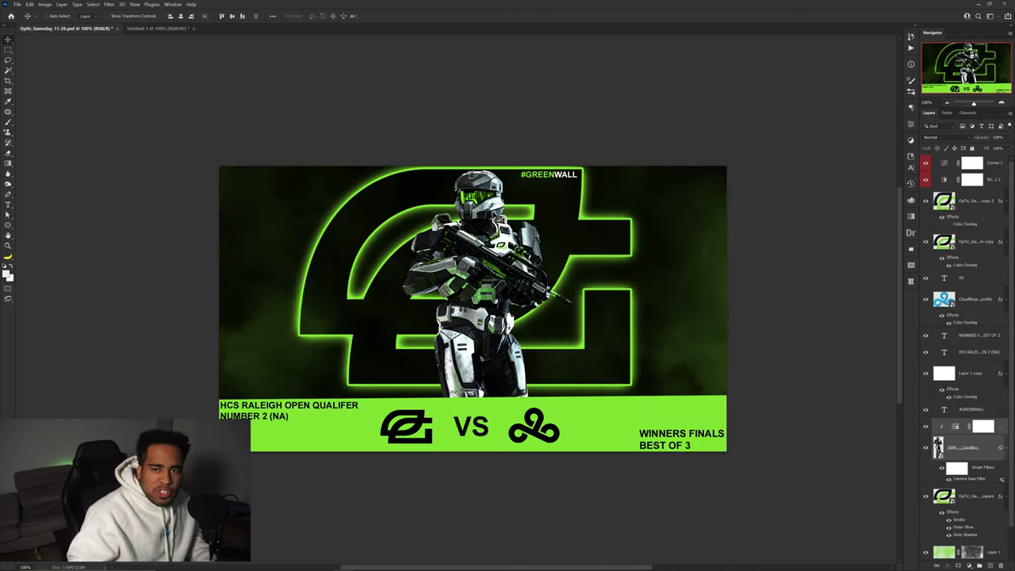
left_click(167, 29)
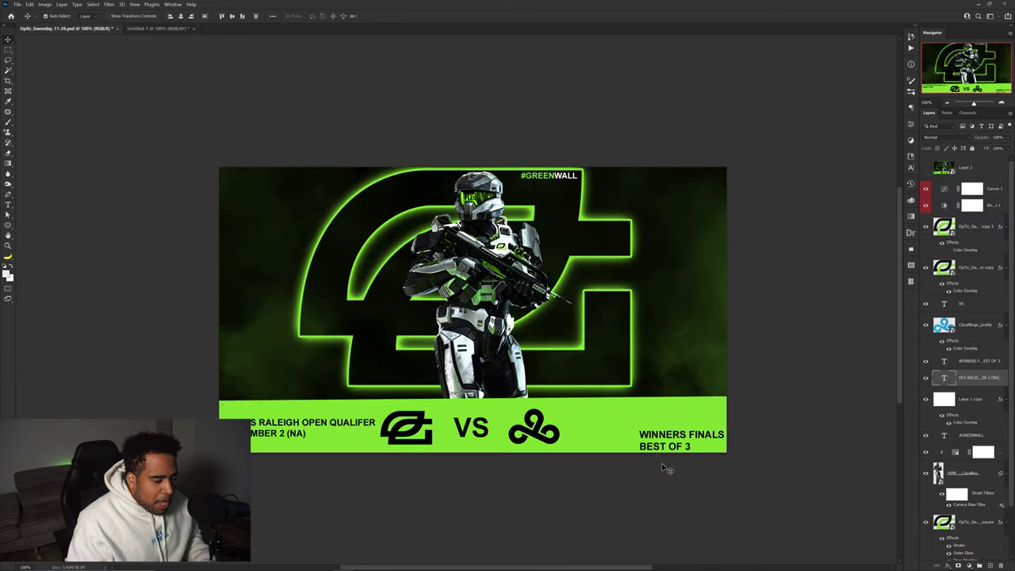
- Undo the text moves in the gameday file and copy its qualifier, winners finals and #GREENWALL text layers into Untitled-1
key("ctrl+z")
key("ctrl+z")
key("ctrl+z")
key("ctrl+z")
key("ctrl+z")
left_click(241, 32)
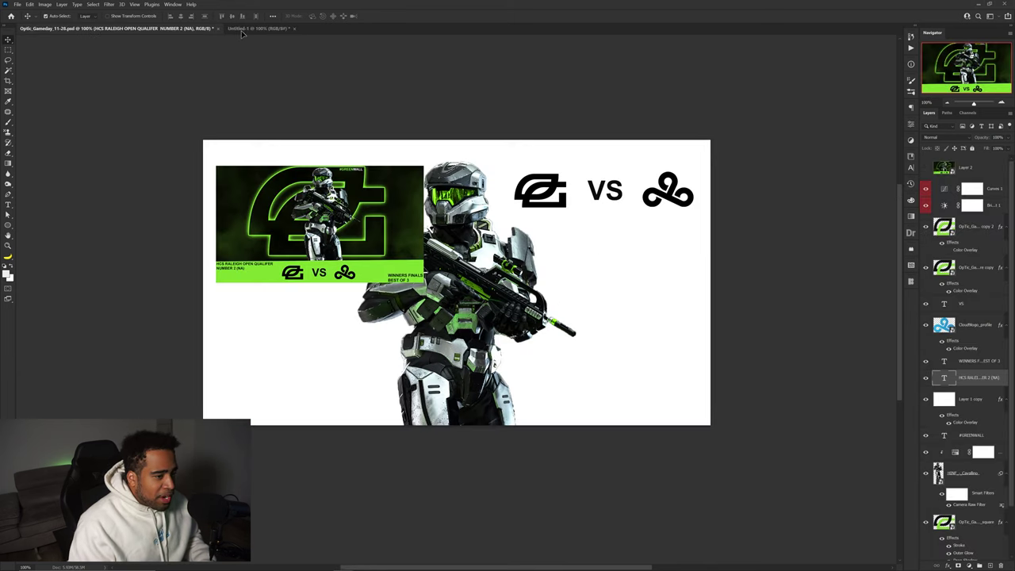
left_click_drag(242, 33, 773, 266)
- Sample the banner's bright green from the gameday file and fill a new layer directly above the Untitled-1 background with it
left_click(361, 430, "alt")
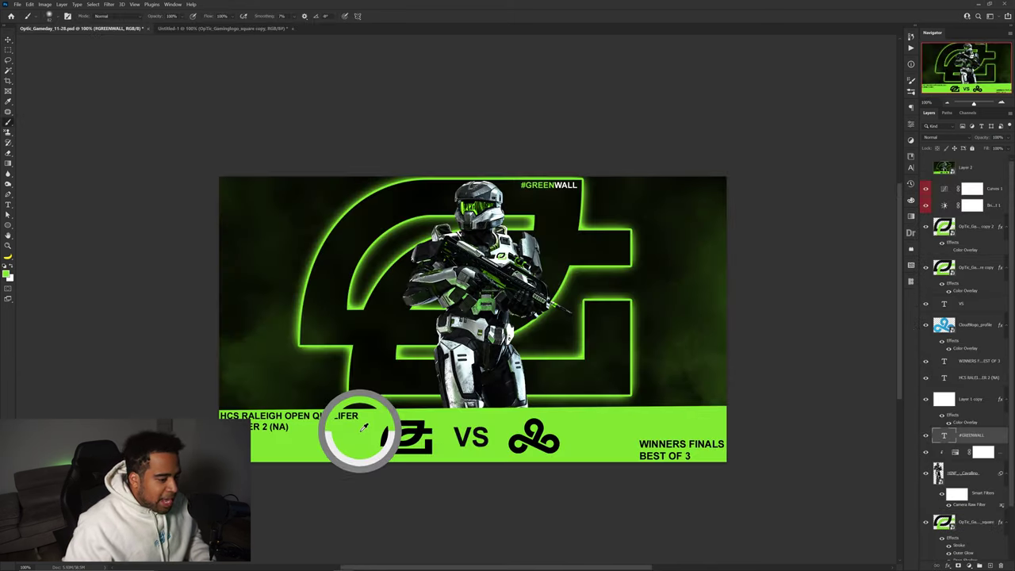
left_click(225, 29)
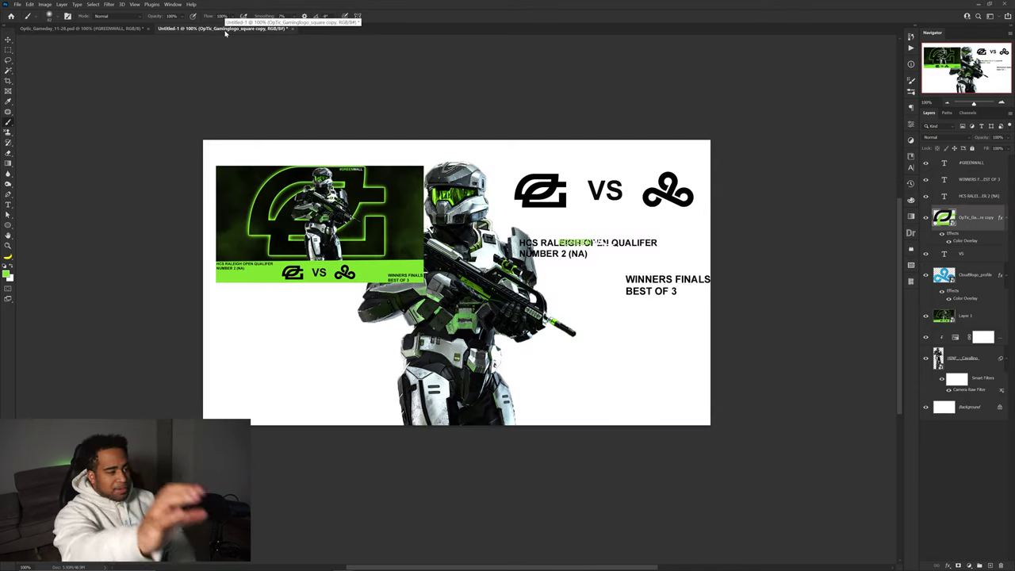
left_click(970, 410)
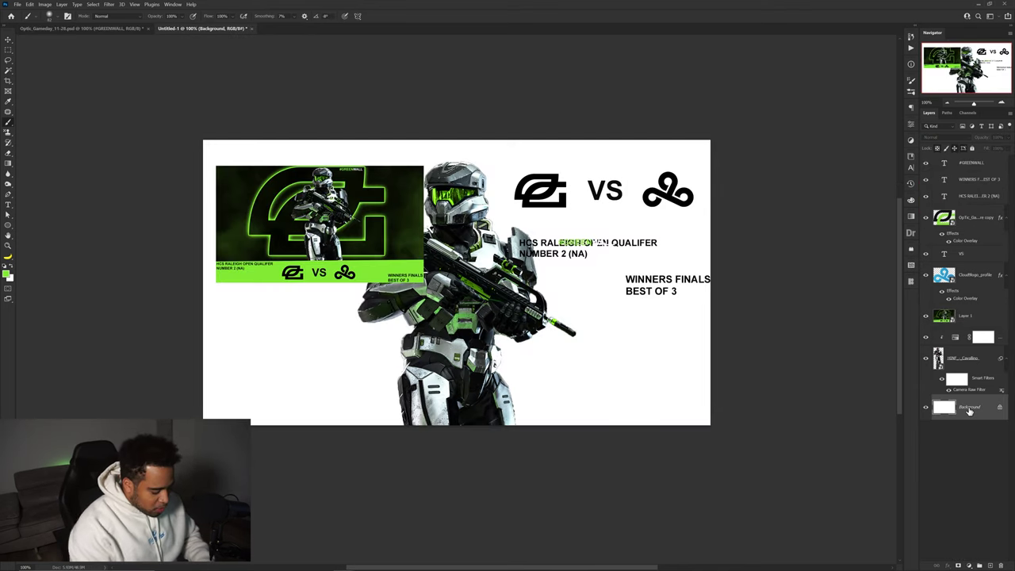
key("ctrl+shift+n")
key("Return")
key("alt+BackSpace")
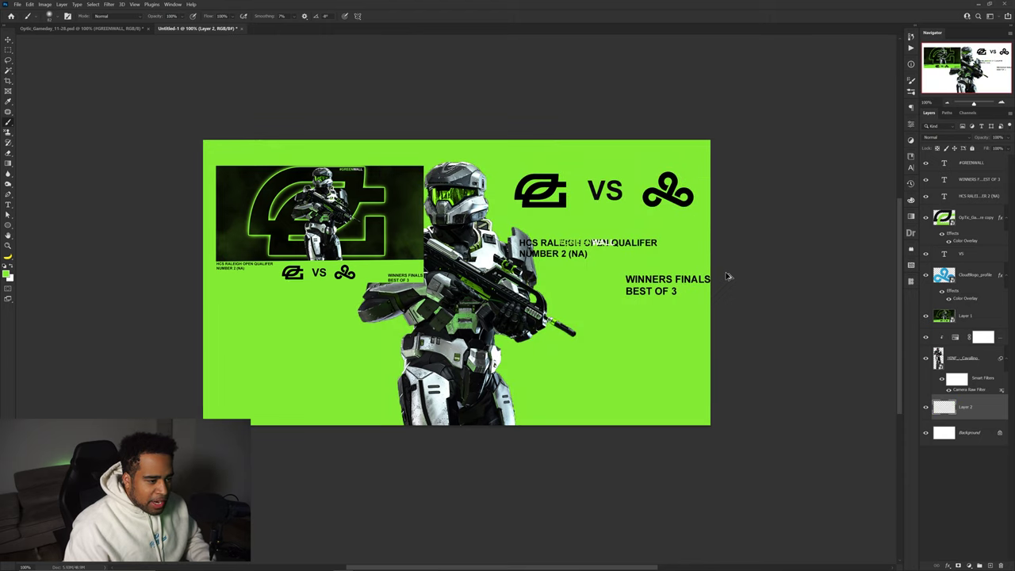
key("ctrl+z")
key("alt+BackSpace")
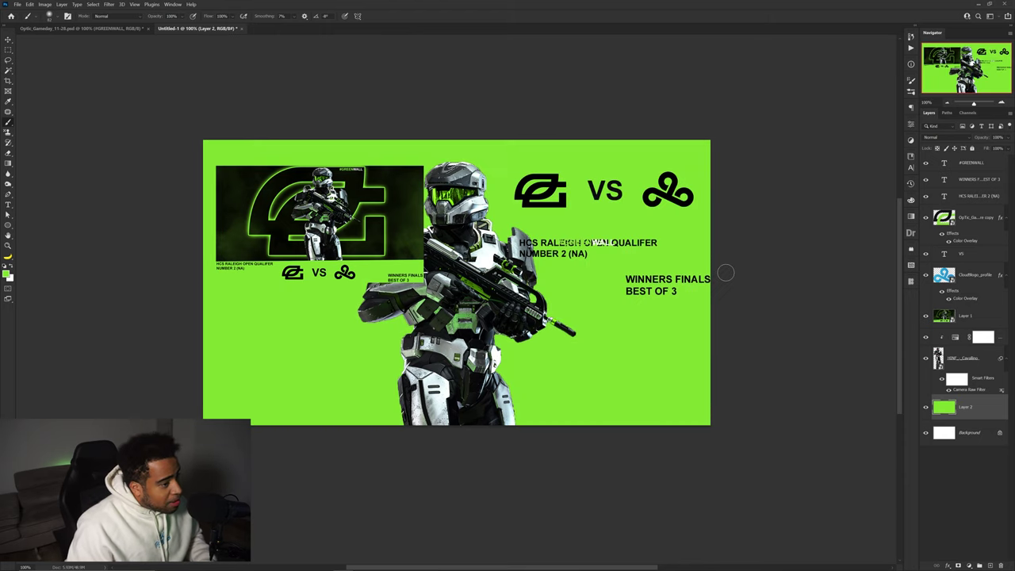
scroll(714, 279, "down", 1)
key("v")
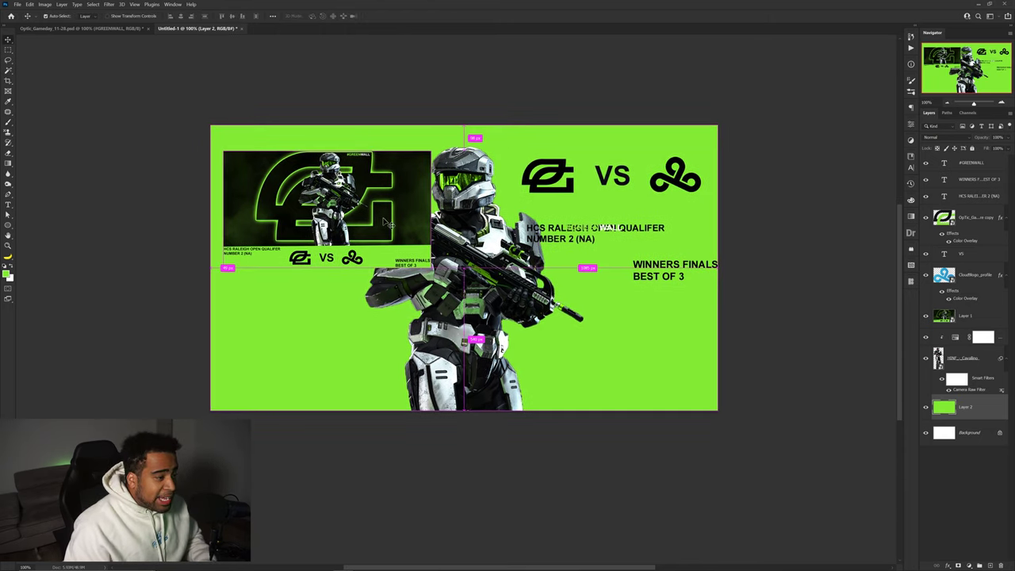
left_click_drag(381, 214, 501, 225)
key("ctrl+z")
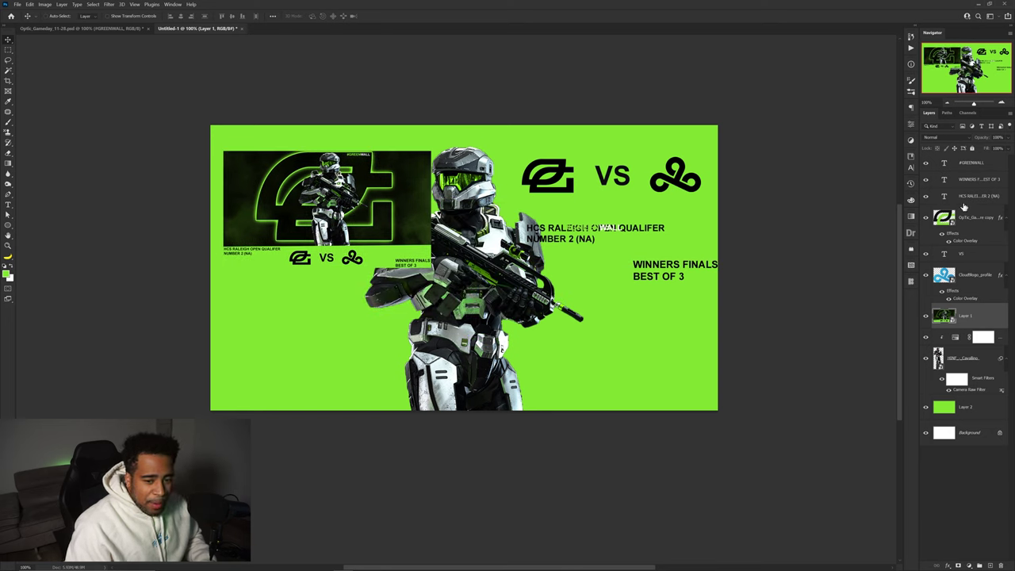
- Add a full-width white strip along the canvas bottom on a new layer and place the team logos and VS text on it
key("ctrl+shift+alt+n")
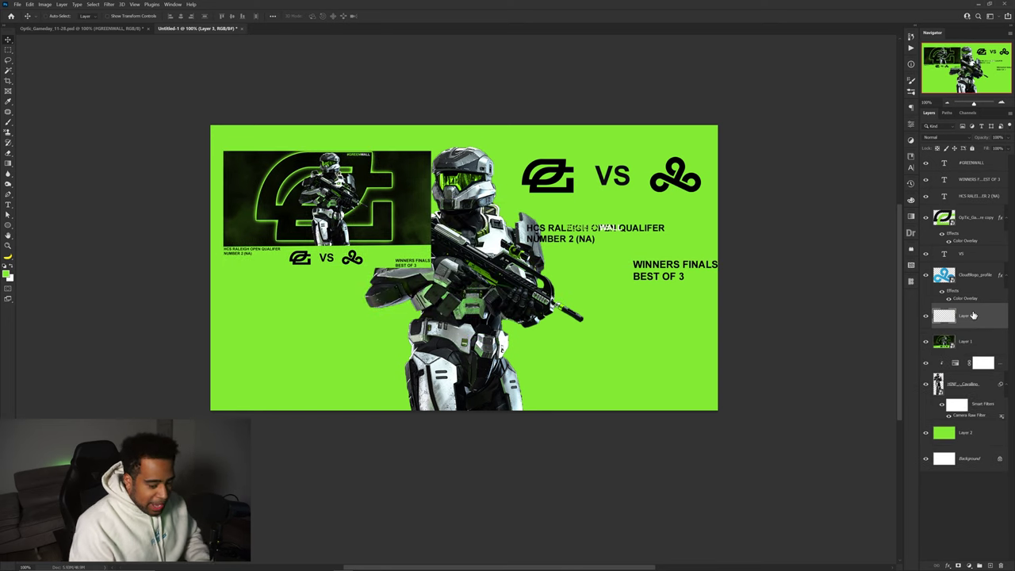
key("m")
left_click_drag(175, 355, 863, 460)
key("ctrl+BackSpace")
key("ctrl+d")
key("v")
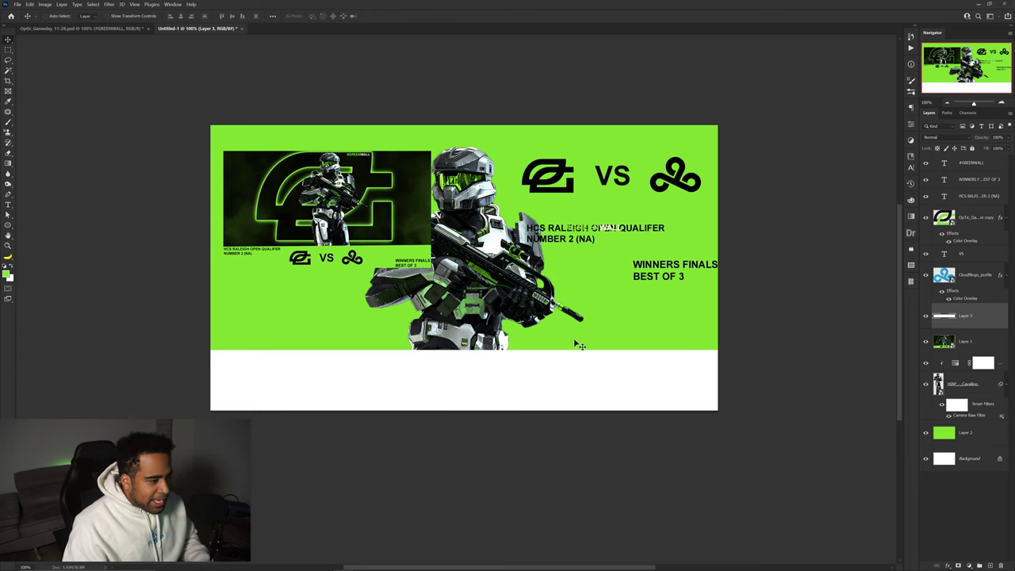
left_click_drag(576, 345, 574, 356)
left_click_drag(567, 238, 532, 253)
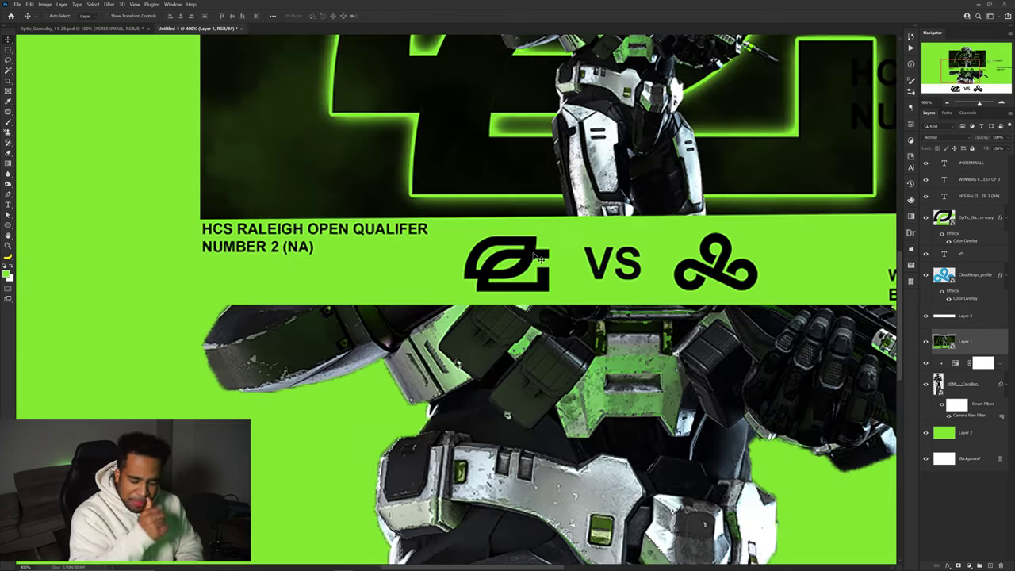
- Capture the reference image's green banner and outline the OpTic logo to examine its size and spacing within the banner
key("Print")
mouse_move(186, 111)
left_mouse_down()
mouse_move(673, 307)
mouse_move(872, 348)
left_mouse_up()
left_click_drag(755, 311, 761, 303)
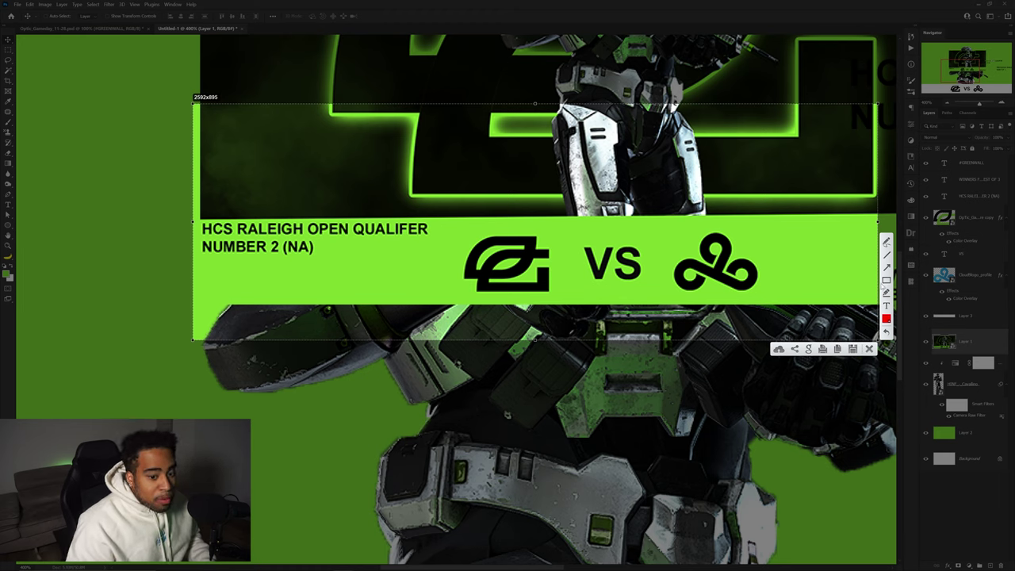
left_click_drag(468, 236, 549, 292)
left_click_drag(468, 236, 551, 178)
left_click(869, 349)
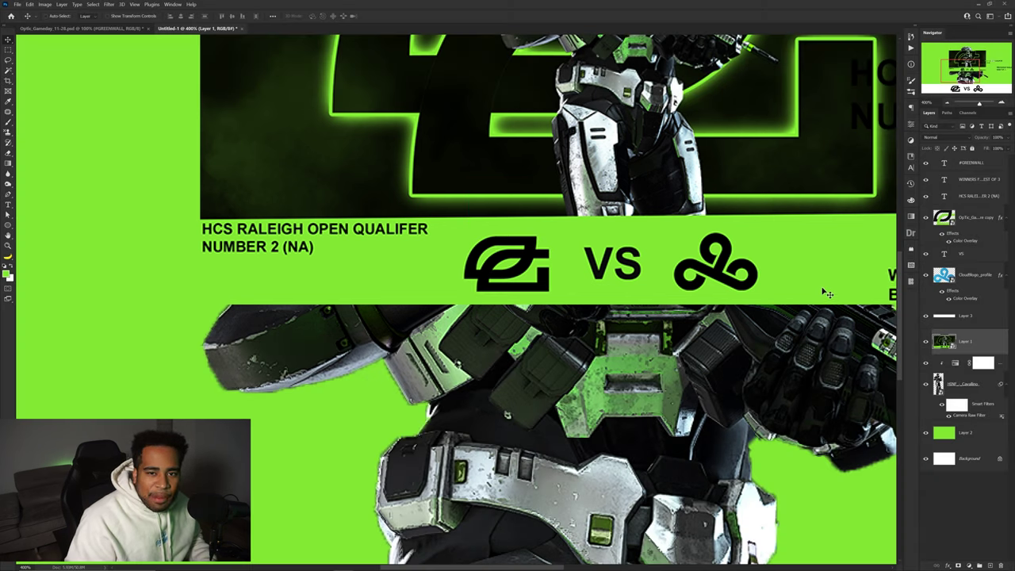
- Compare the canvas with and without the reference image, and move the reference to the left side of the canvas
left_click(926, 341)
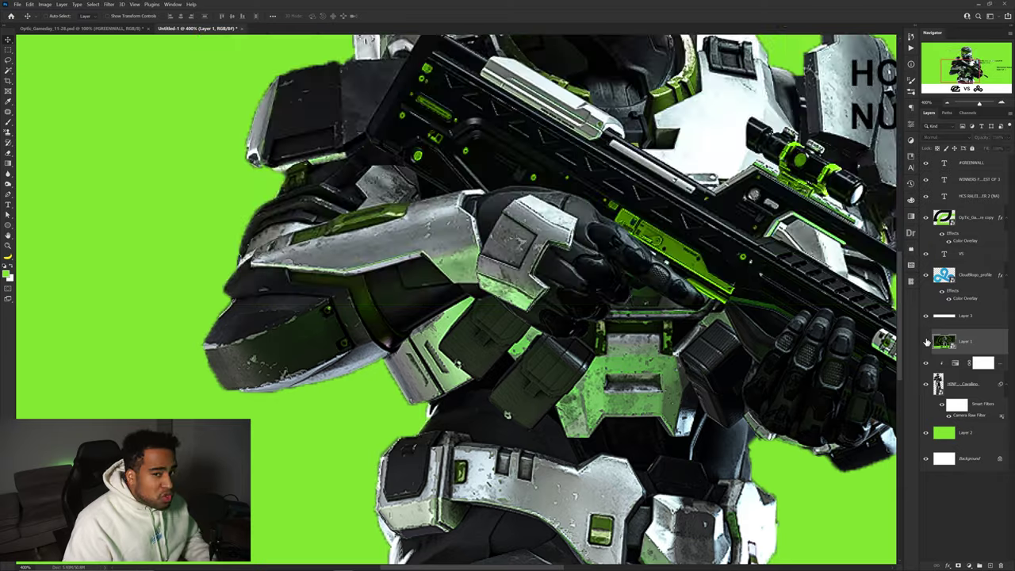
left_click(926, 342)
scroll(670, 260, "down", 4)
left_click_drag(711, 262, 516, 228)
- Scale the OpTic logo, VS text and Cloud9 logo together to about 70% within the white strip
scroll(621, 347, "up", 1)
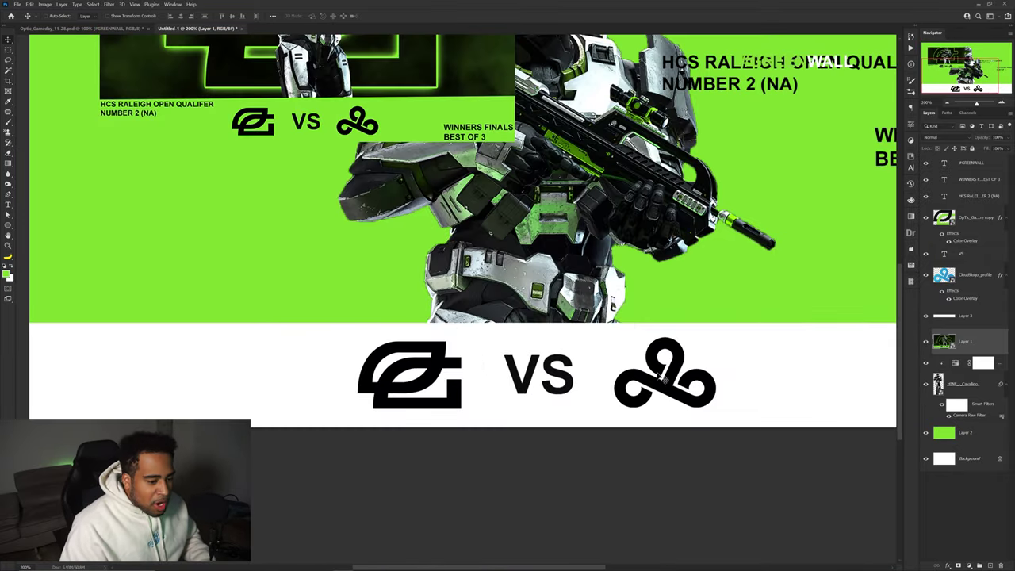
left_click(551, 368, "ctrl")
left_click(674, 371, "ctrl+shift")
left_click(468, 363, "ctrl+shift")
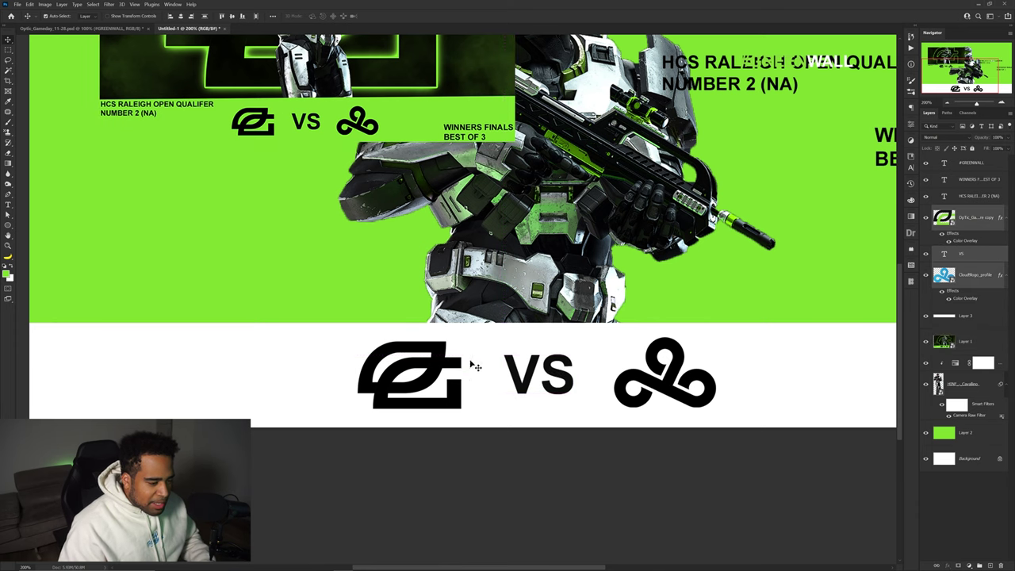
key("ctrl+t")
left_click_drag(717, 372, 663, 374)
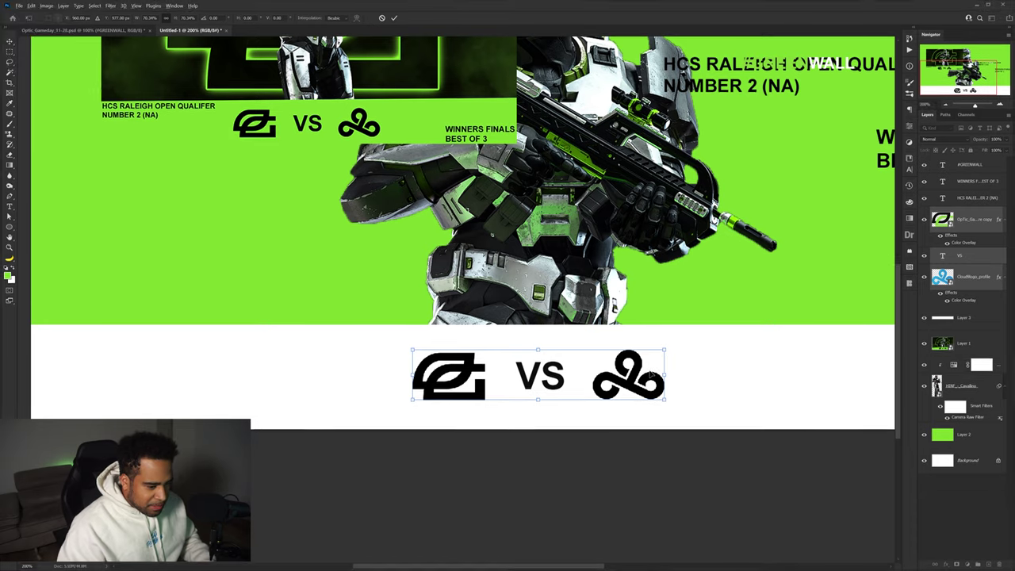
key("Return")
key("ctrl+minus")
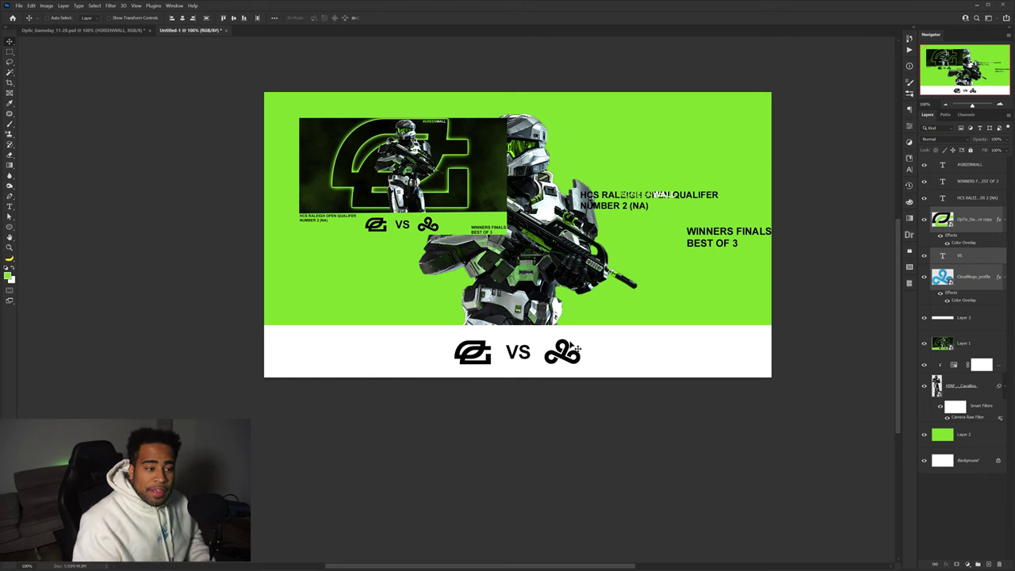
- Set the Cloud9 logo's Color Overlay to black so it matches the OpTic logo
scroll(539, 350, "up", 1)
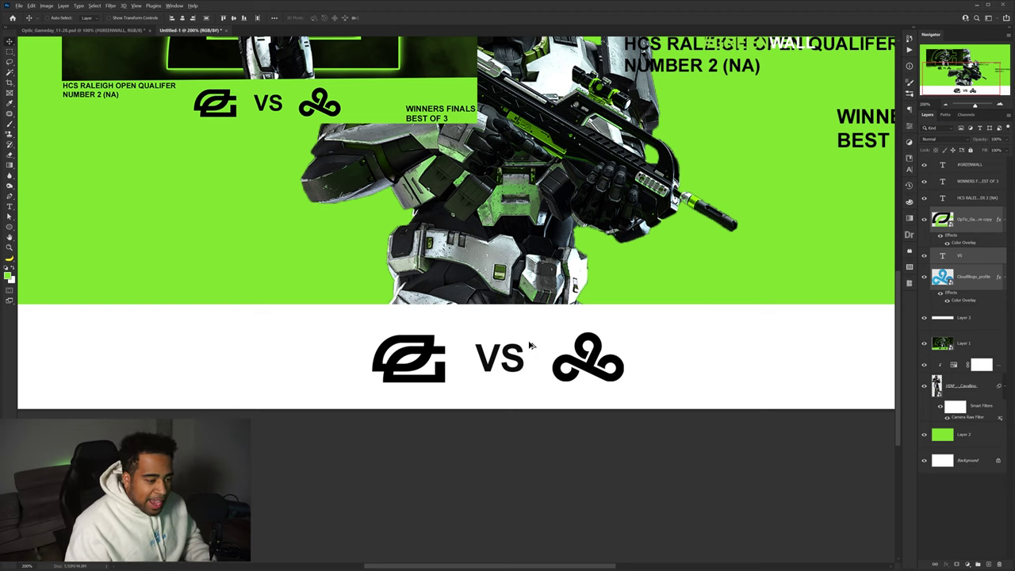
scroll(531, 346, "down", 1)
left_click_drag(557, 351, 566, 362)
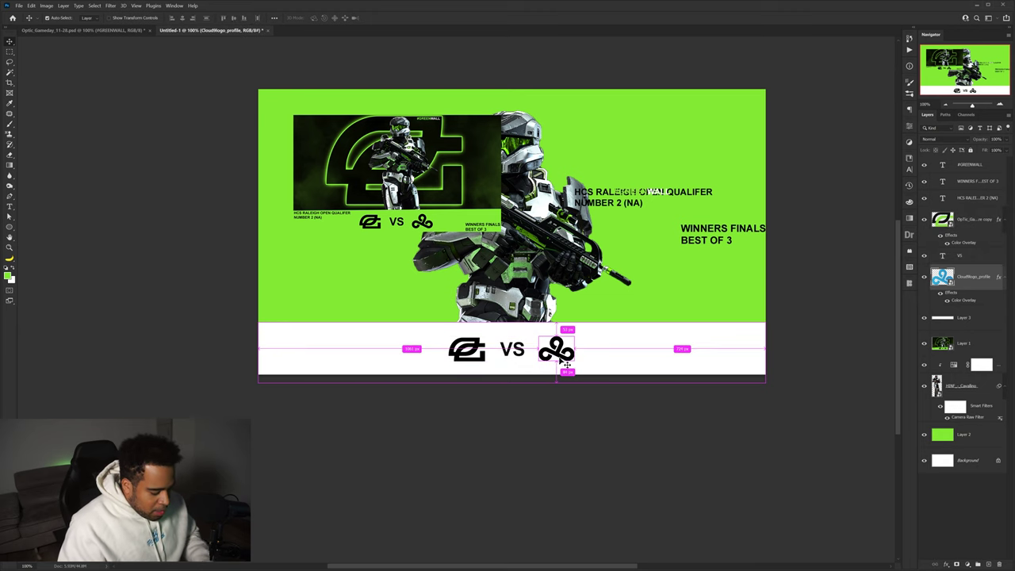
key("ctrl+u")
key("Escape")
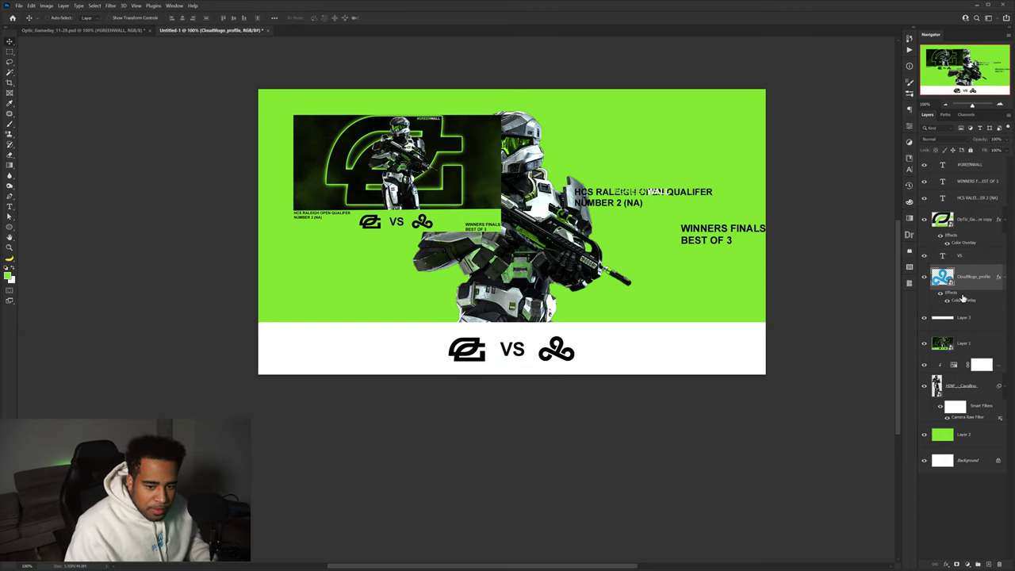
double_click(964, 300)
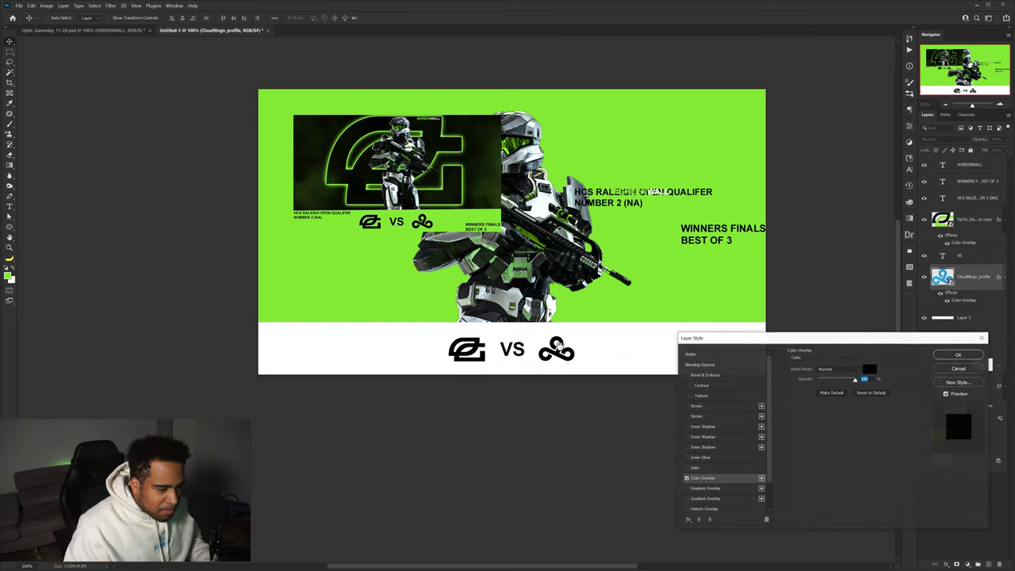
left_click(871, 368)
left_click(936, 283)
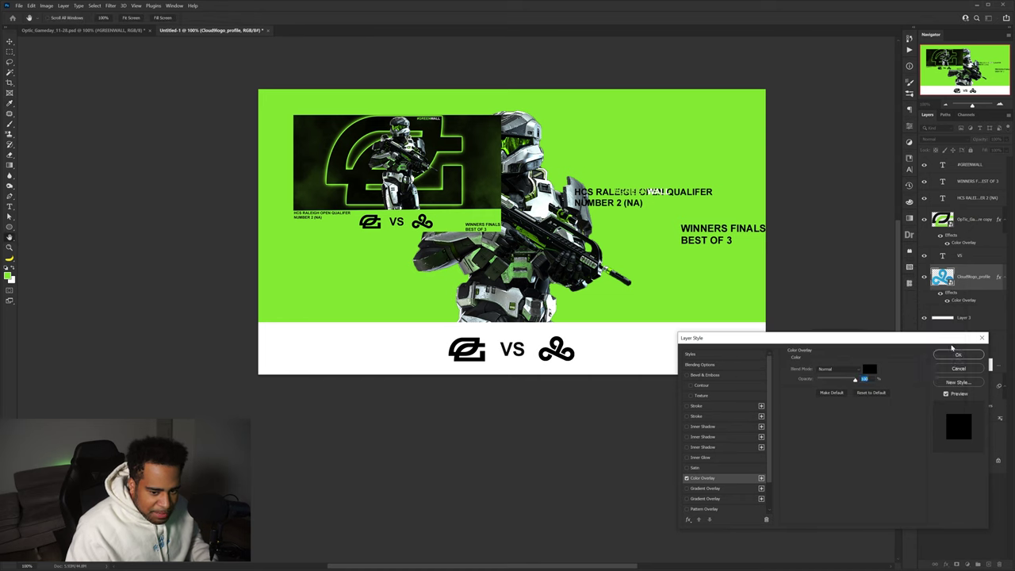
left_click(956, 355)
- Move the HCS RALEIGH OPEN QUALIFER text onto the white strip, to the left of the OpTic logo
scroll(540, 360, "up", 4)
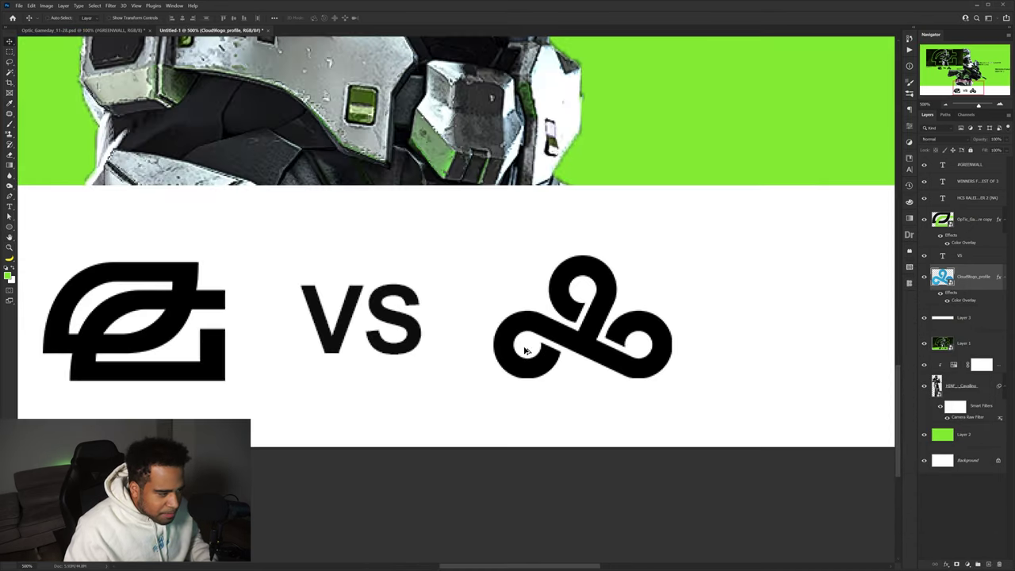
scroll(489, 334, "down", 4)
left_click_drag(540, 322, 546, 353)
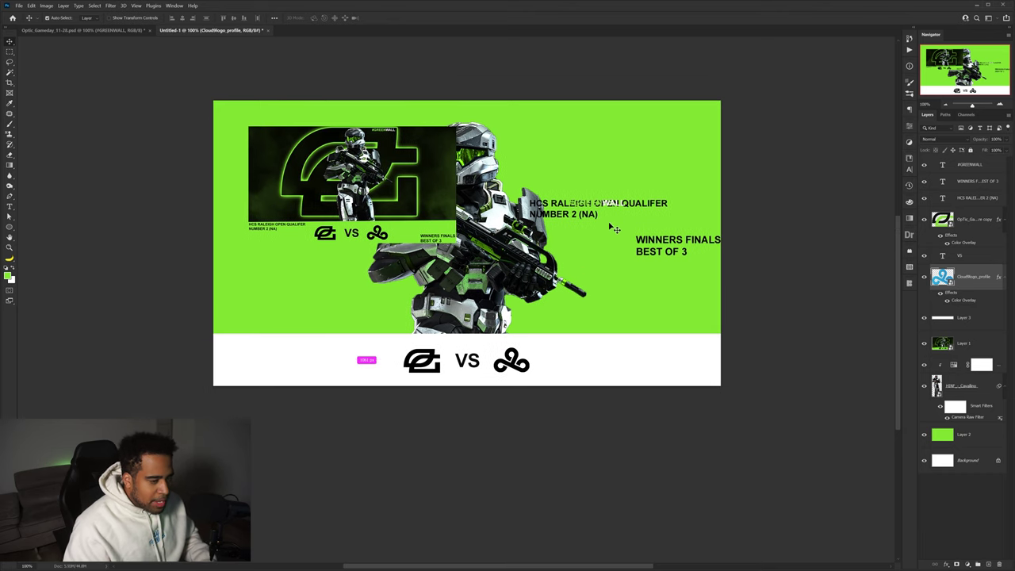
left_click_drag(590, 216, 325, 371)
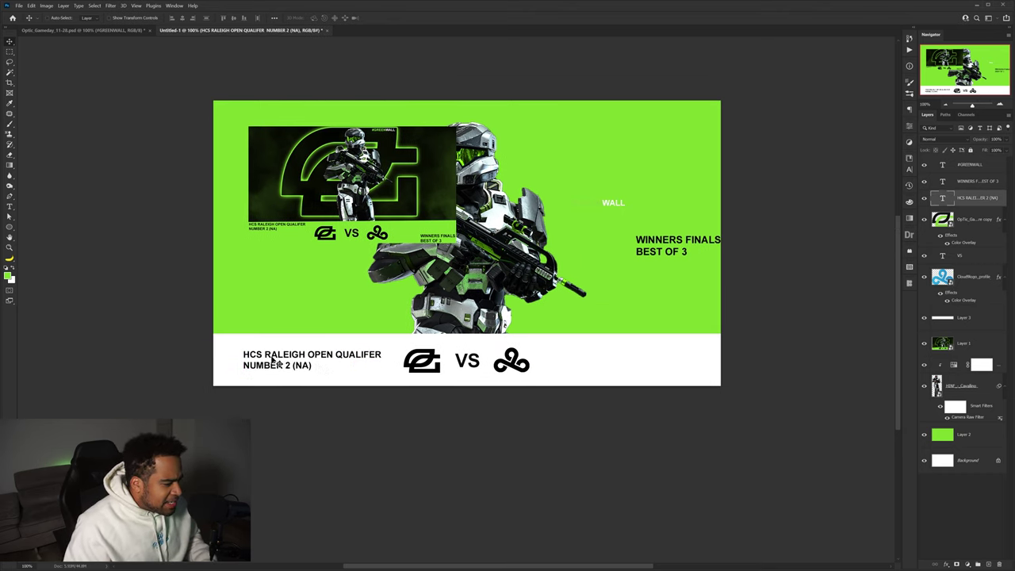
- Delete the NUMBER 2 (NA) line from the qualifier text and center the remaining line vertically on the white strip
key("t")
double_click(282, 365)
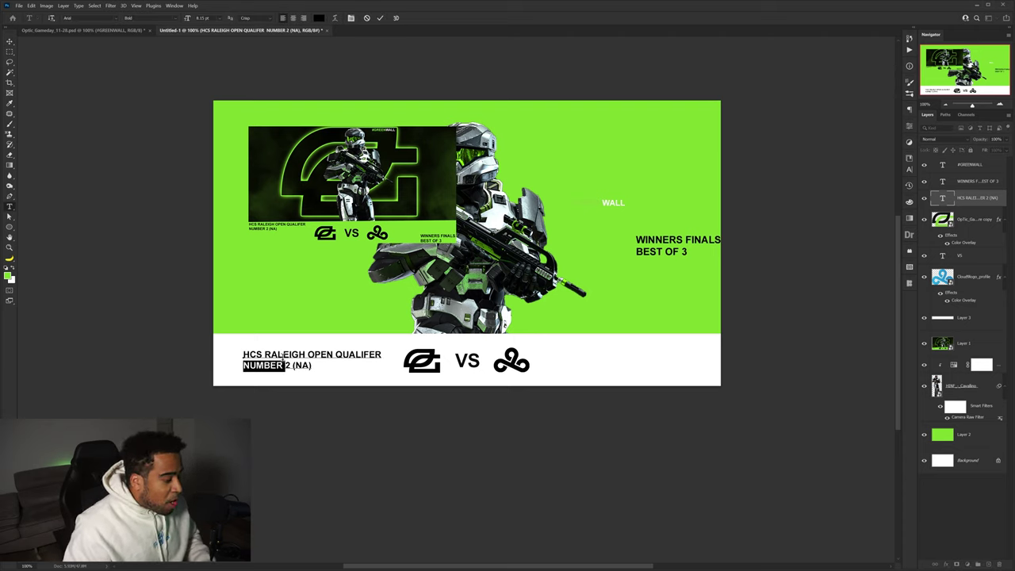
triple_click(284, 357)
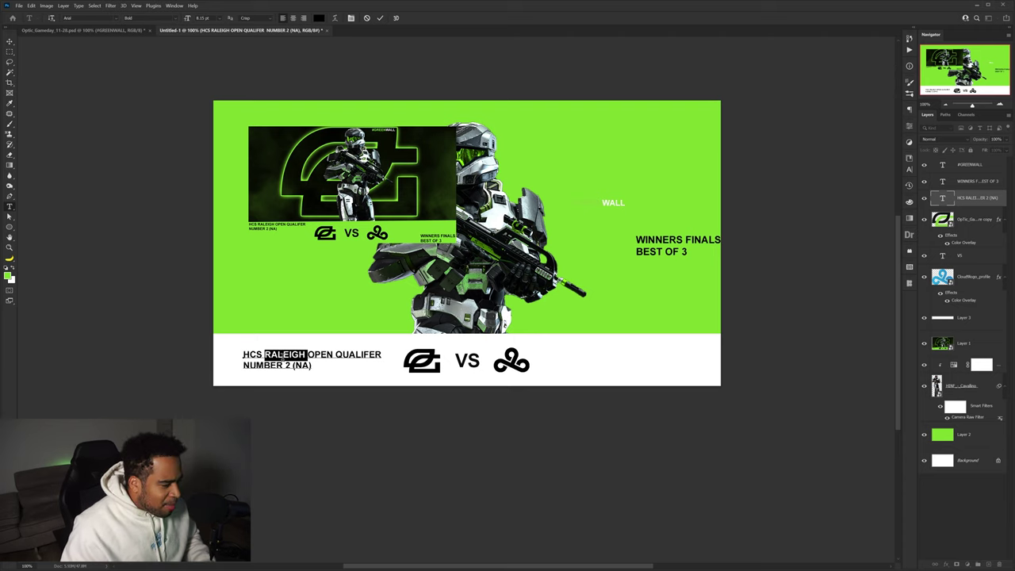
double_click(288, 365)
triple_click(304, 366)
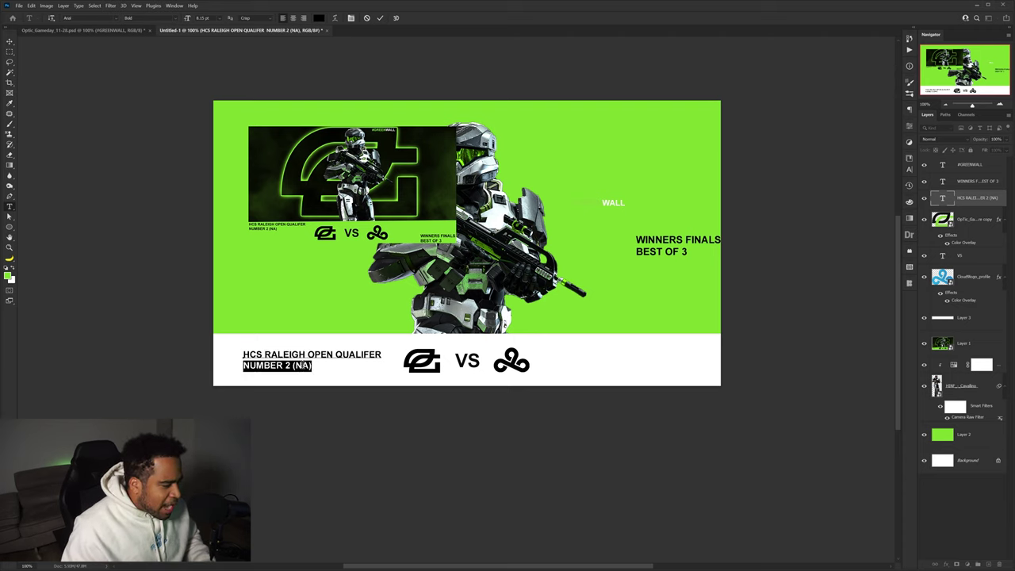
key("BackSpace")
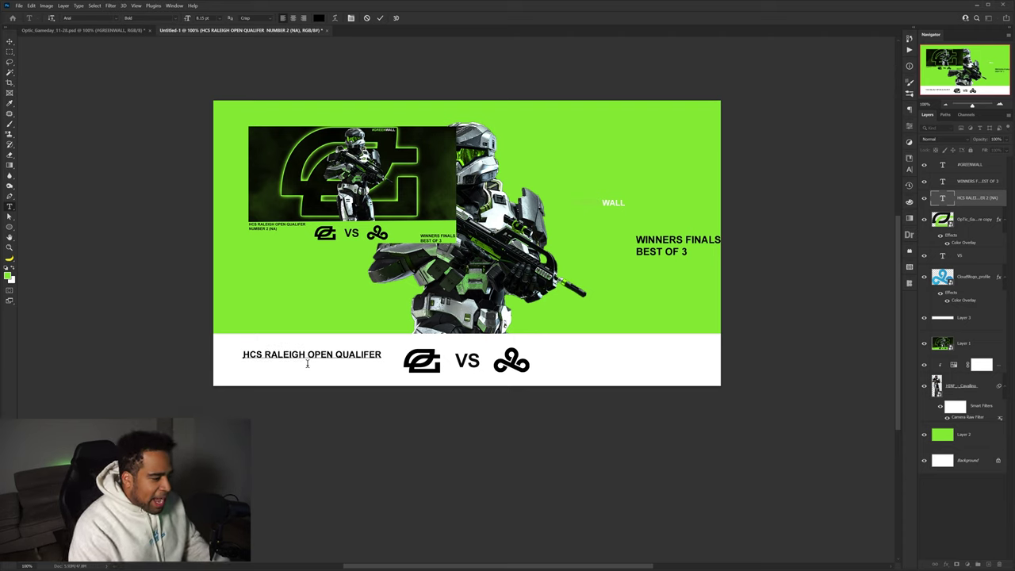
key("ctrl+Return")
key("v")
left_click_drag(349, 356, 346, 363)
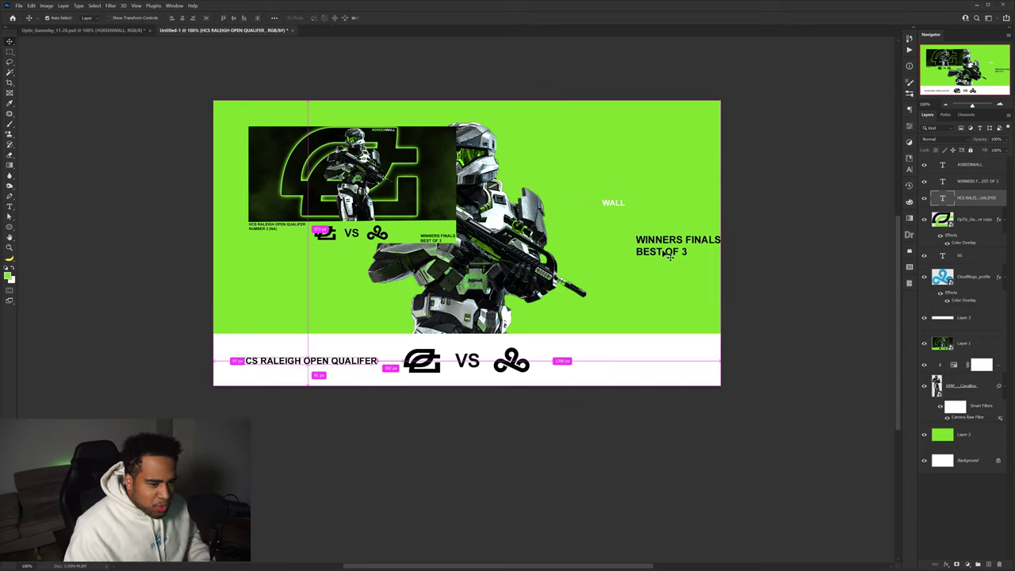
- Move the WINNERS FINALS BEST OF 3 text onto the white strip, to the right of the Cloud9 logo
left_click_drag(669, 255, 634, 362)
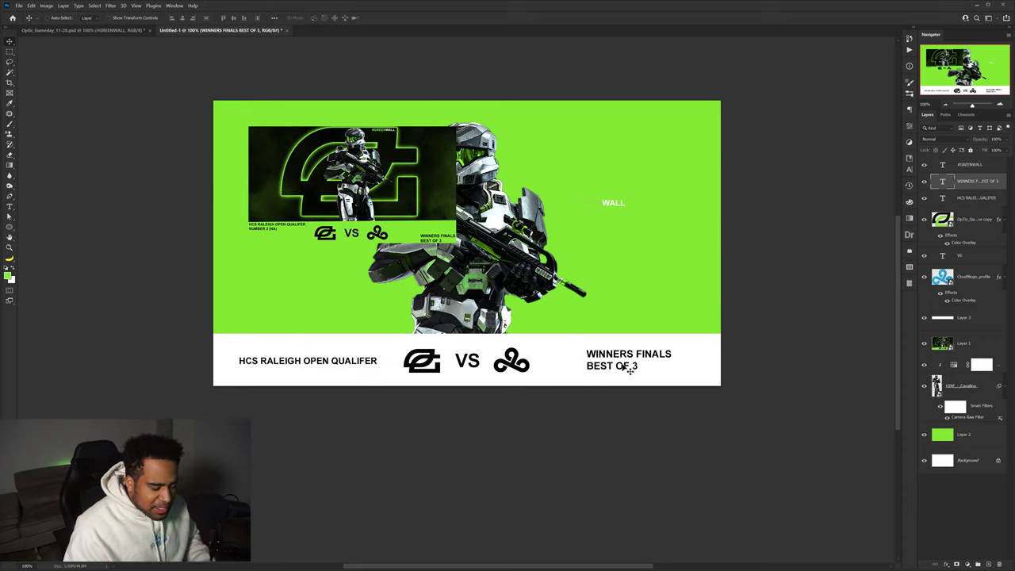
key("t")
left_click(604, 350)
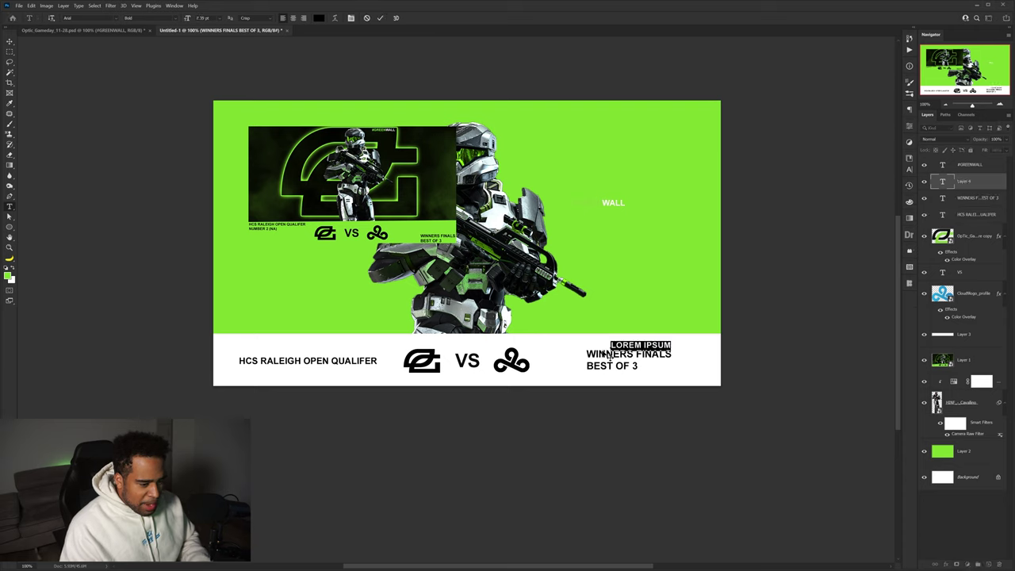
key("Escape")
left_click_drag(588, 350, 672, 368)
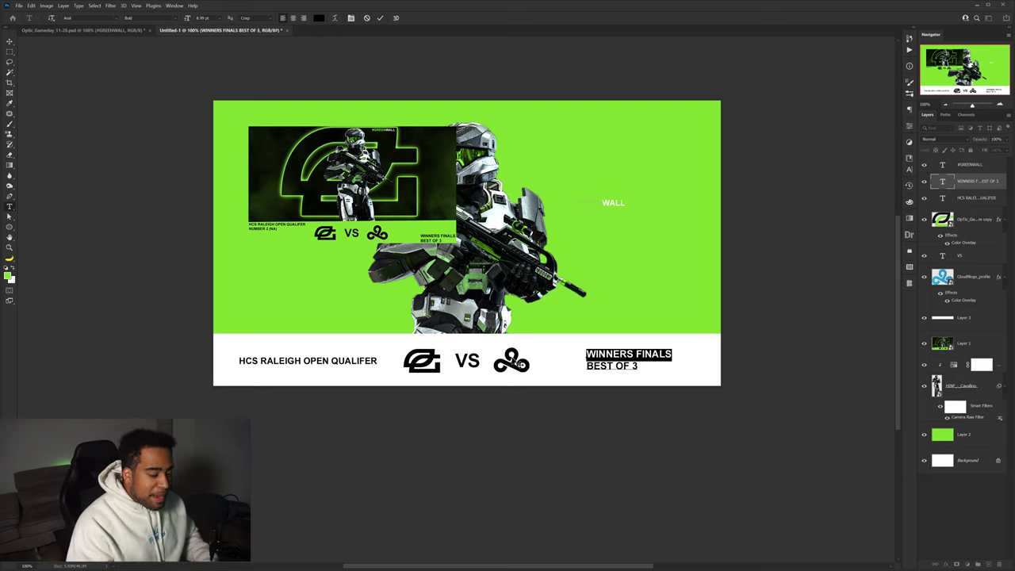
key("Escape")
- Reduce the qualifier text to OPEN QUALIFER and stack a duplicate of that line directly above it
key("v")
left_click(352, 362)
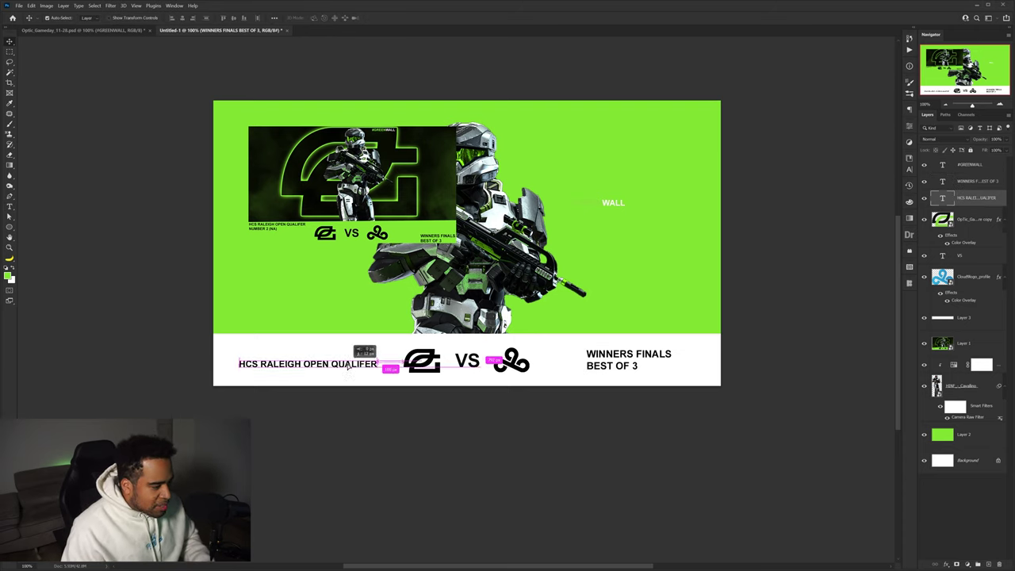
double_click(316, 364)
mouse_move(316, 365)
left_mouse_down()
mouse_move(238, 362)
mouse_move(317, 369)
mouse_move(305, 359)
left_mouse_up()
key("BackSpace")
key("ctrl+Return")
key("v")
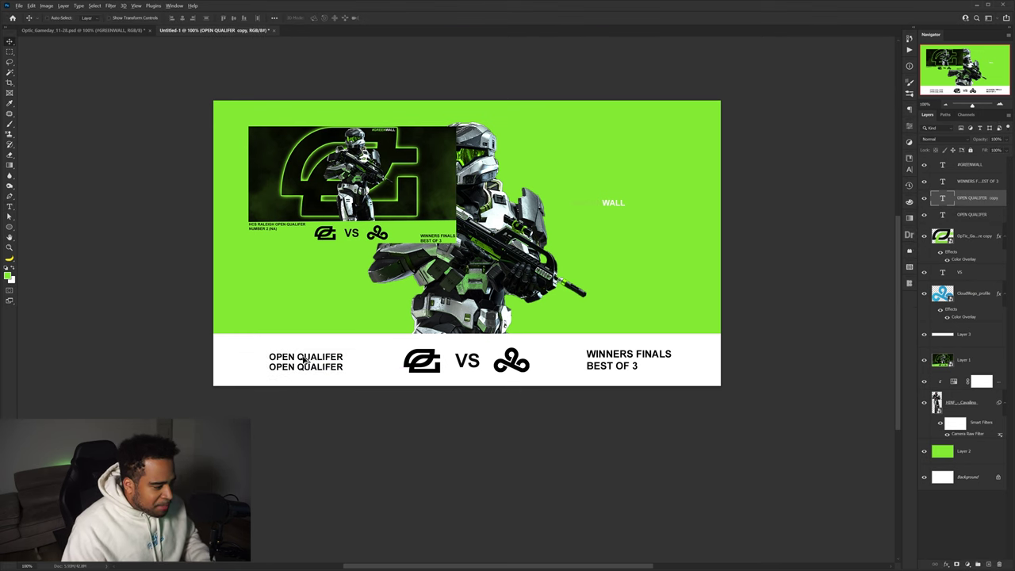
- Change the upper OPEN QUALIFER line to HCS RALEIGH
scroll(302, 356, "up", 1)
key("t")
double_click(306, 357)
type("HCS RALEIGH")
key("Escape")
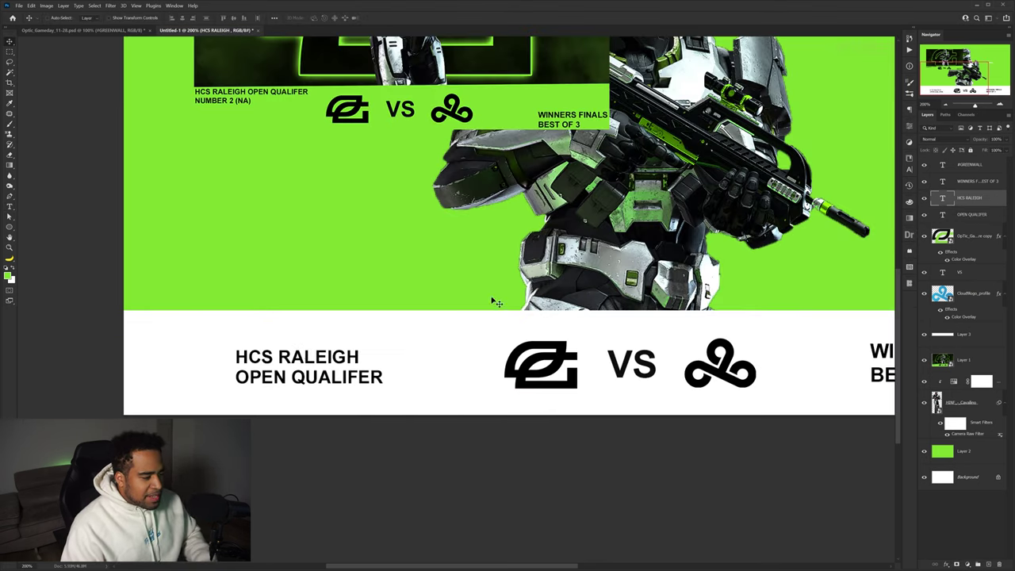
- Set the HCS RALEIGH line in the Phonk font
left_click(910, 169)
left_click(866, 172)
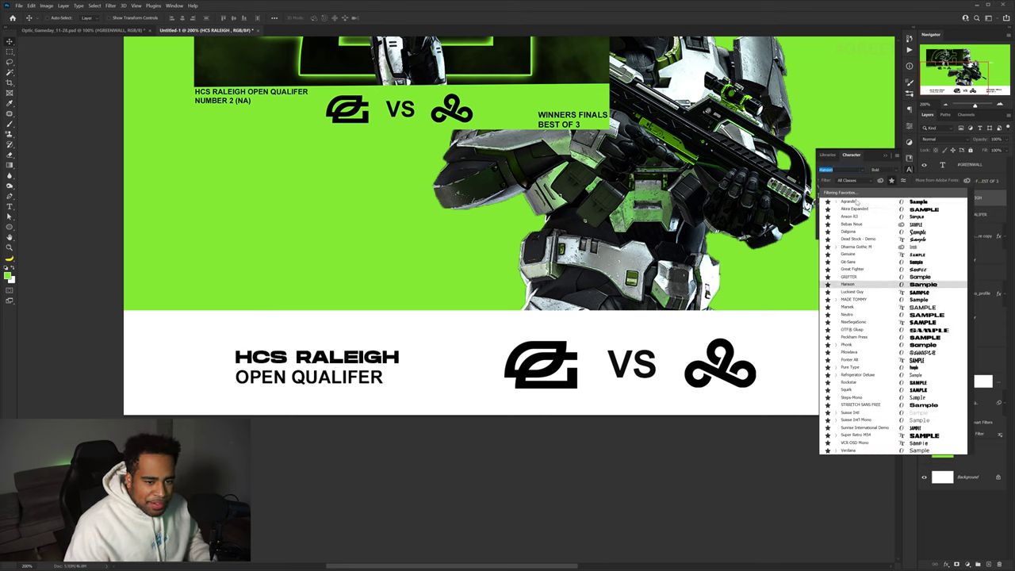
left_click(890, 181)
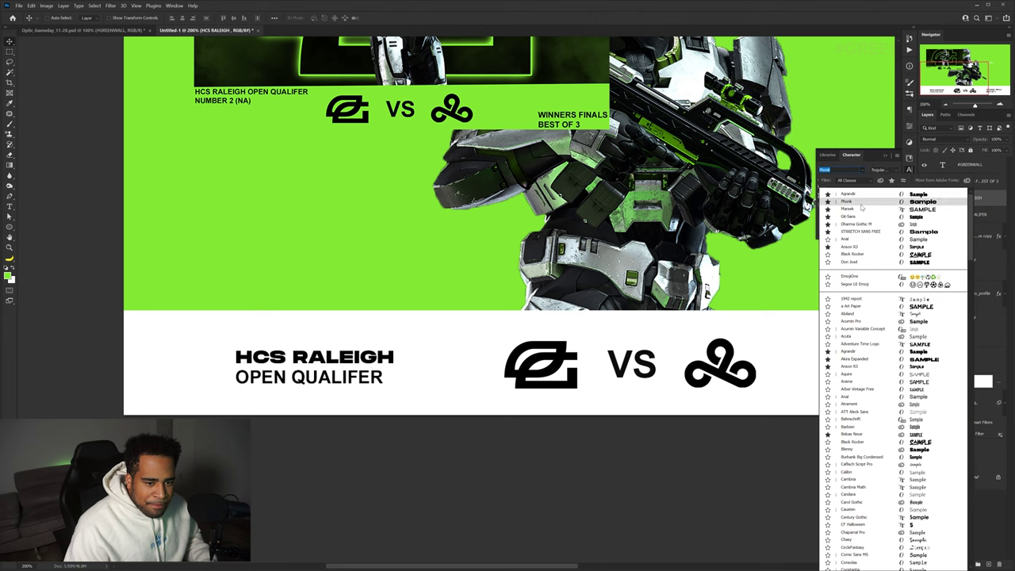
left_click(861, 203)
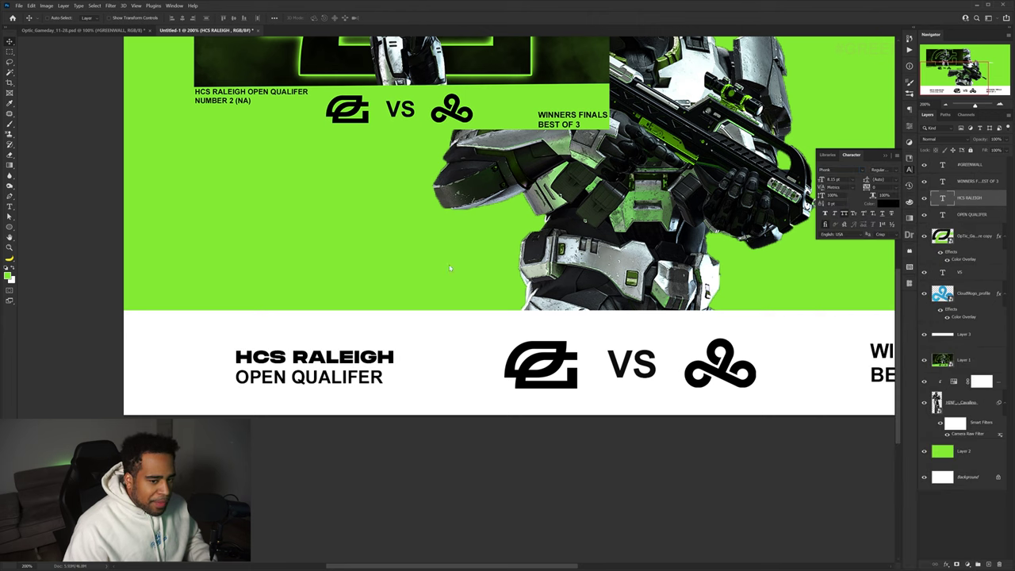
- Scale up the OPEN QUALIFER line so it extends wider than the HCS RALEIGH line above it
left_click(347, 383)
key("ctrl+t")
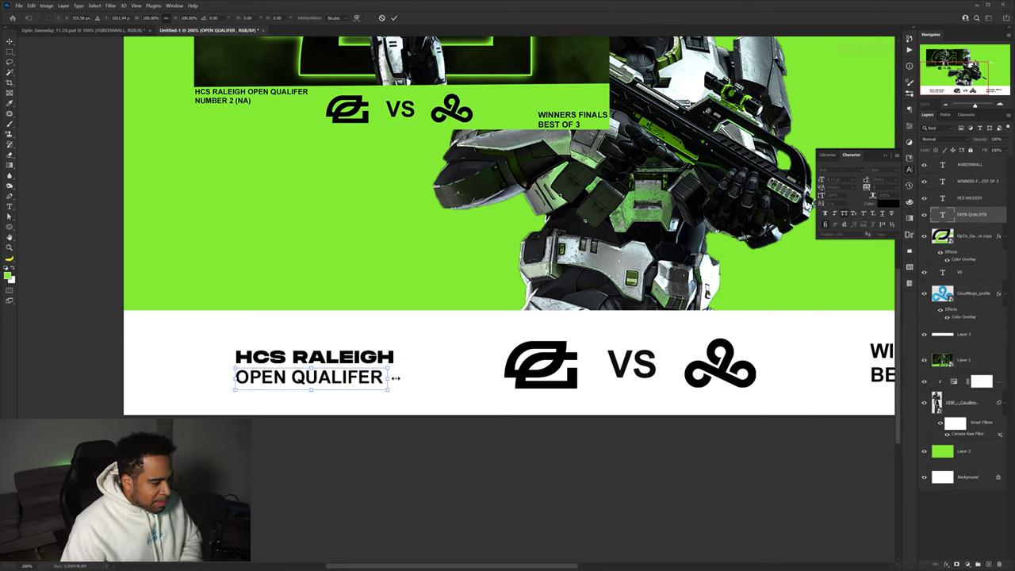
left_click_drag(395, 379, 450, 379)
key("Return")
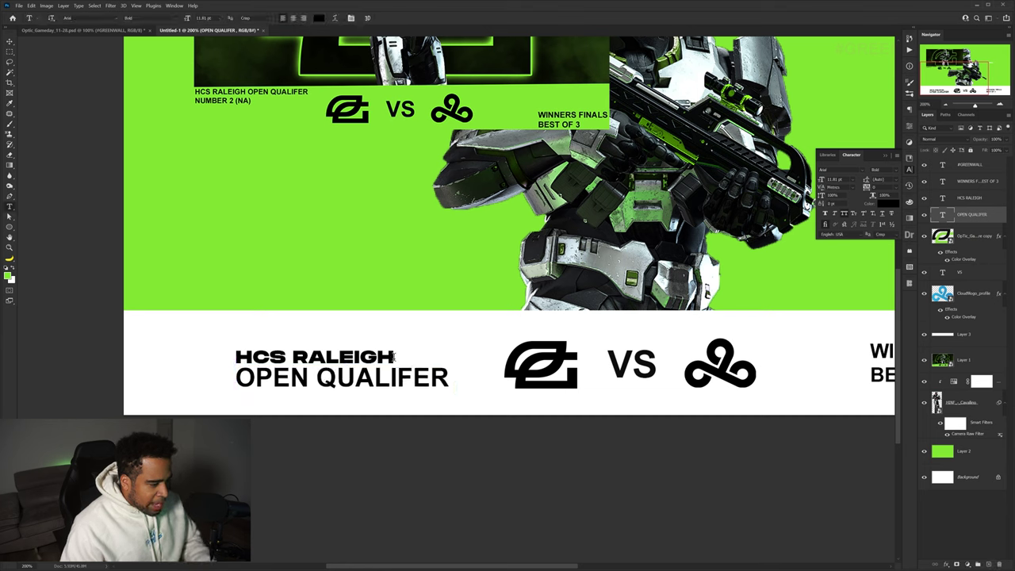
- Add a colon after HCS RALEIGH and set that line in the STRETCH SANS FREE font
left_click(393, 357)
type(":")
key("ctrl+Return")
left_click_drag(395, 358, 448, 356)
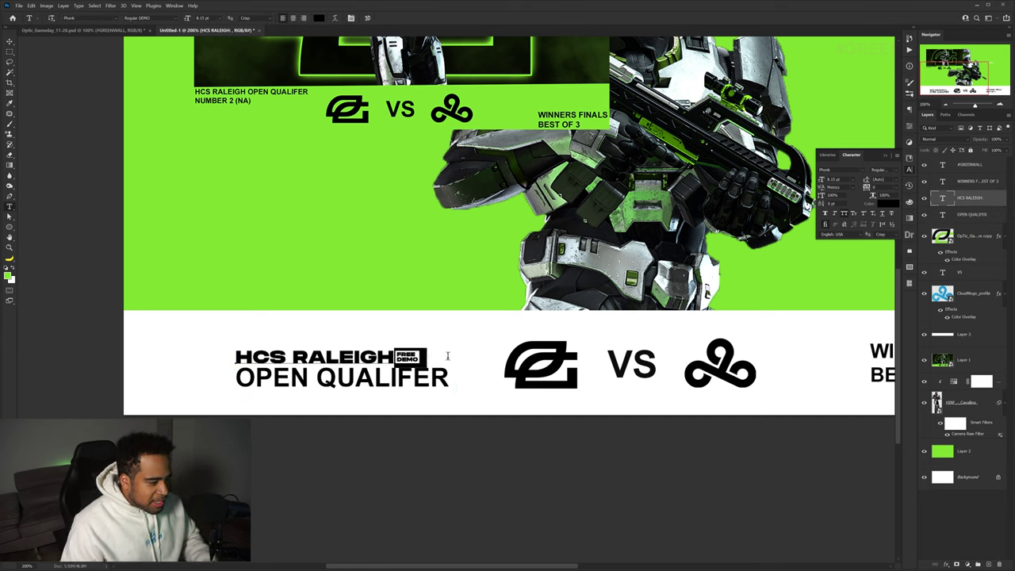
left_click(868, 171)
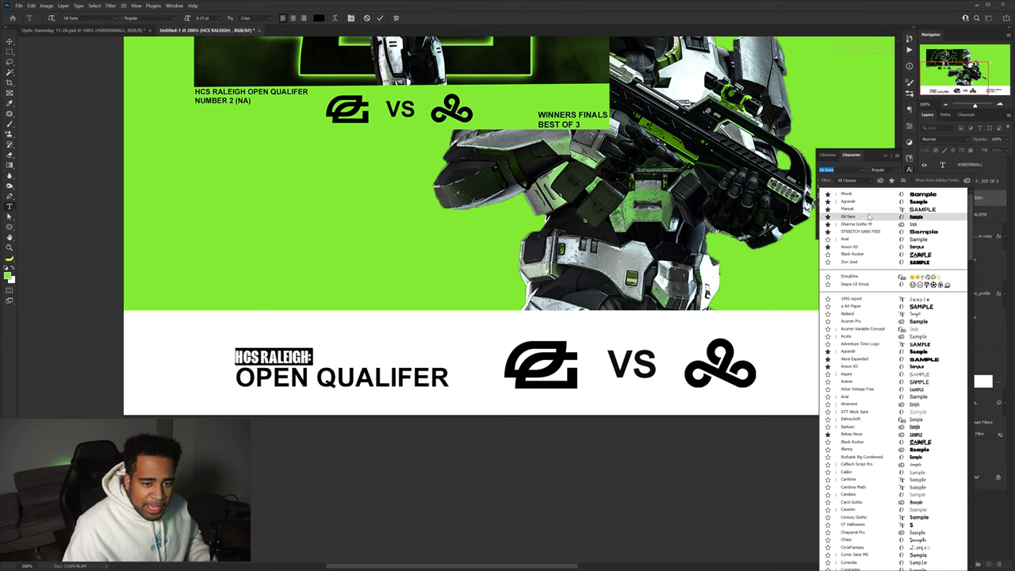
left_click(863, 230)
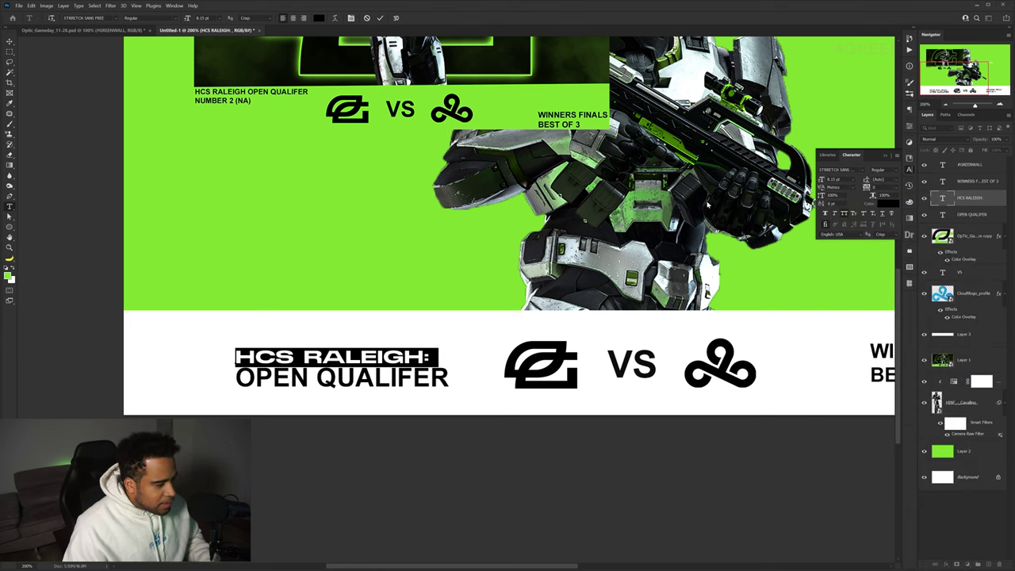
key("ctrl+Return")
key("v")
- Change the duplicated OPEN QUALIFER line over the Cloud9 logo to BEST OF 3
left_click(373, 379)
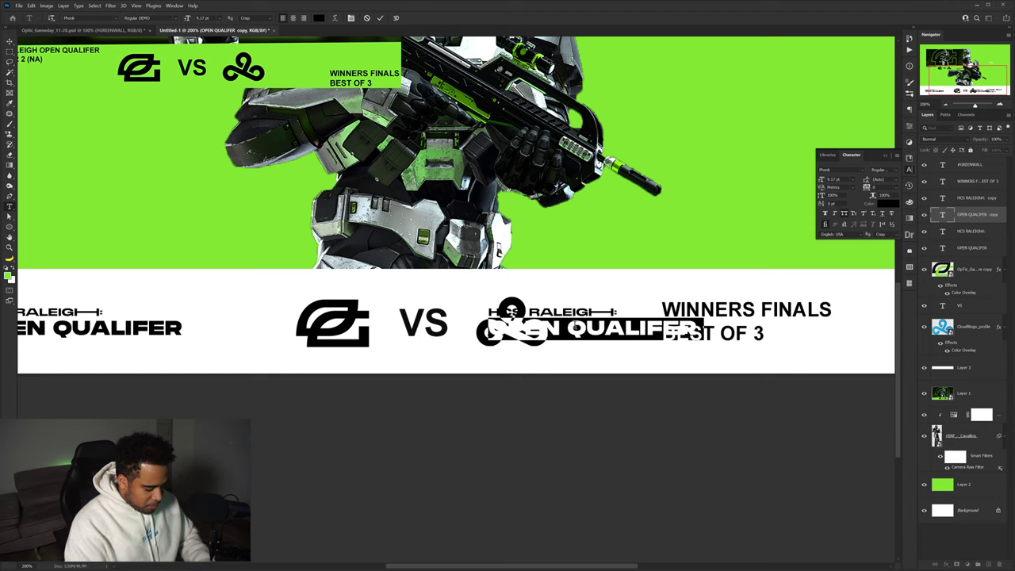
type("BESBEST OF 3")
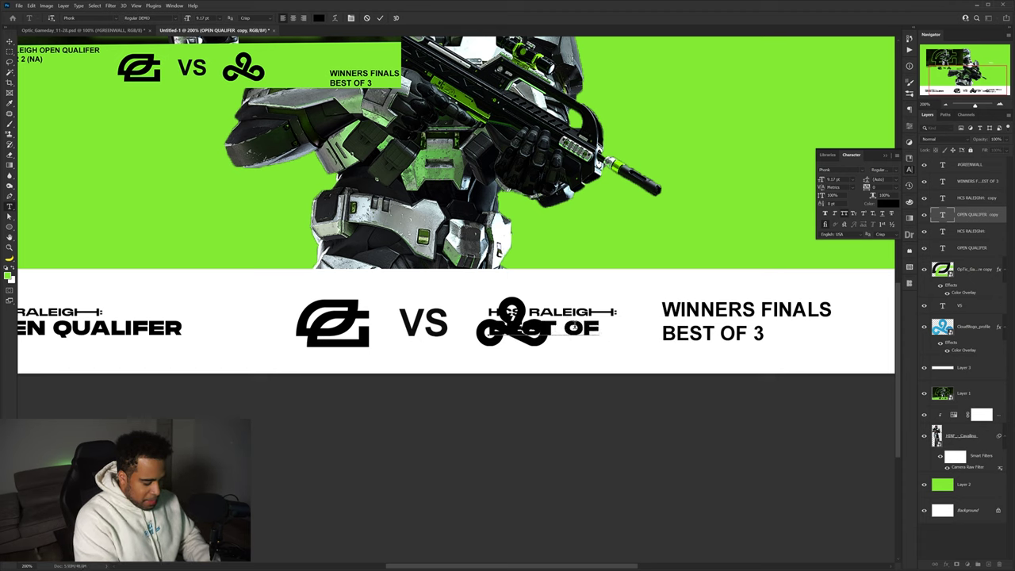
key("ctrl+Return")
key("v")
- Change the duplicated HCS RALEIGH: line to WINNERS FINALS and delete the old WINNERS FINALS BEST OF 3 text
double_click(579, 316)
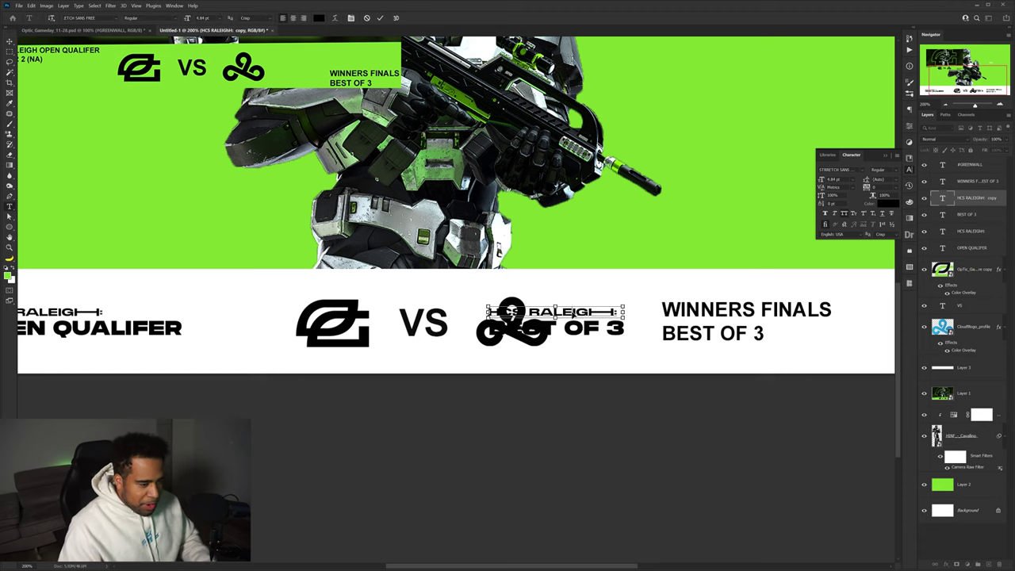
type("WINNERS")
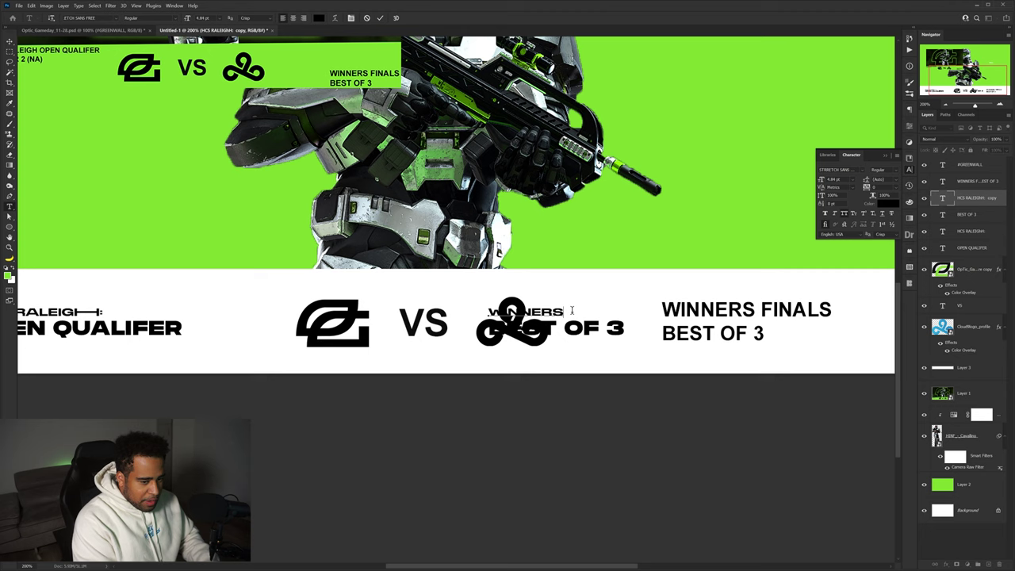
type(" FINALS")
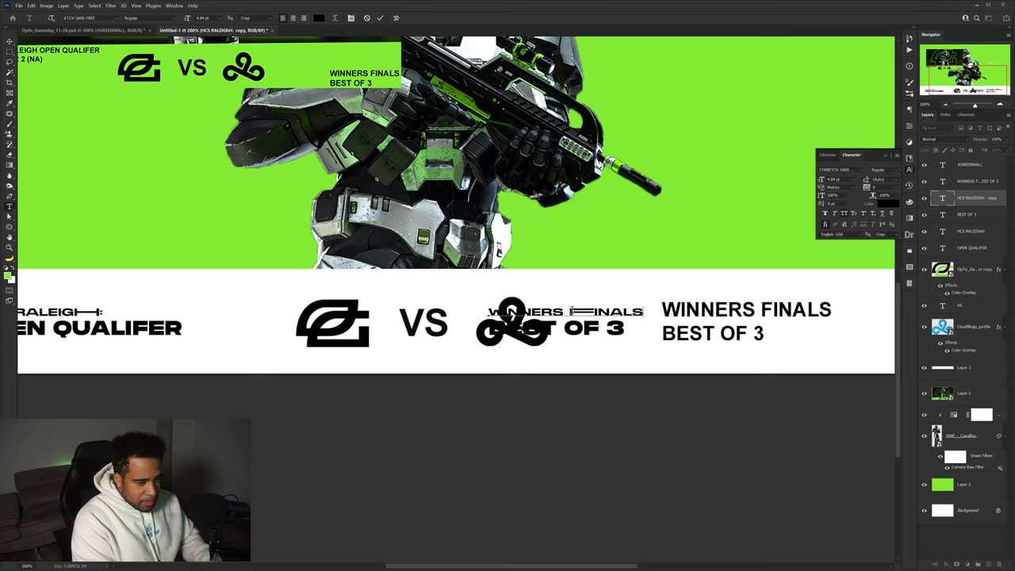
key("ctrl+Return")
key("v")
left_click(688, 334)
key("Delete")
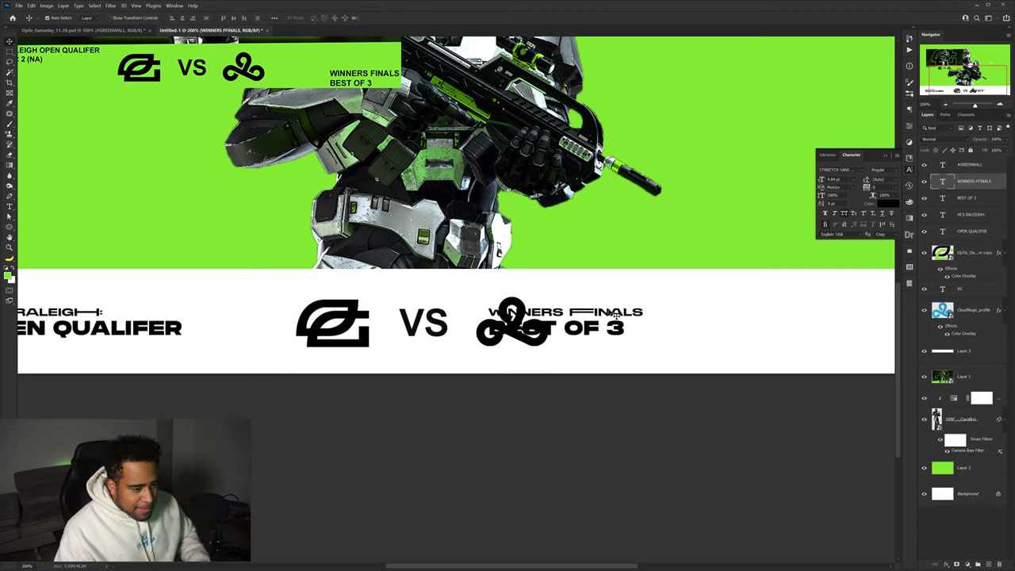
- Move the new WINNERS FINALS and BEST OF 3 lines together to the left, beside the HCS RALEIGH text block
left_click(583, 329, "shift")
left_click_drag(583, 329, 498, 333)
scroll(723, 330, "down", 2)
scroll(730, 336, "up", 1)
- Try the WINNERS FINALS and BEST OF 3 lines beyond the Cloud9 logo, at the right end of the banner
left_click(540, 330, "shift")
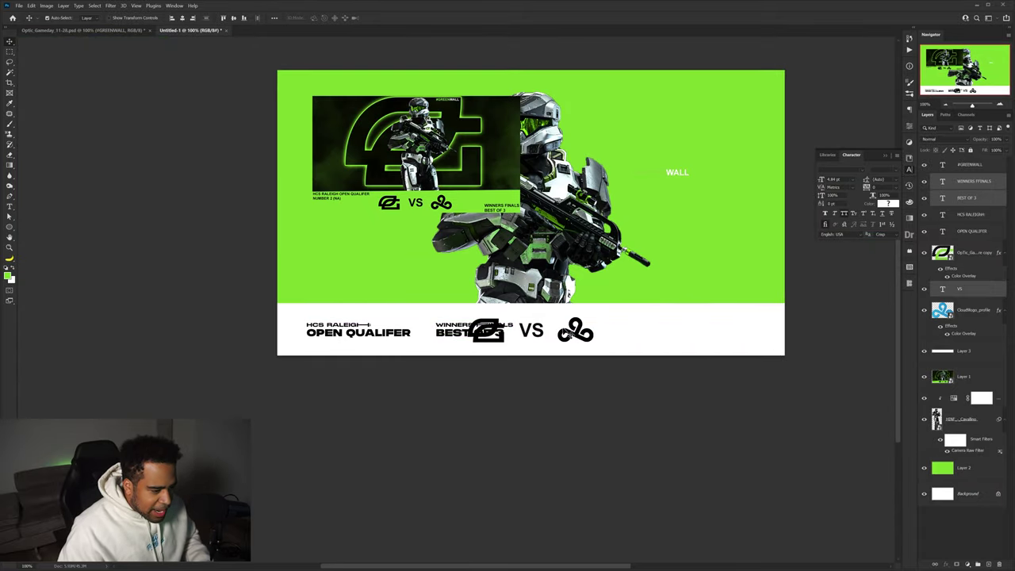
left_click_drag(565, 332, 701, 333)
key("ctrl+z")
left_click(577, 333, "ctrl")
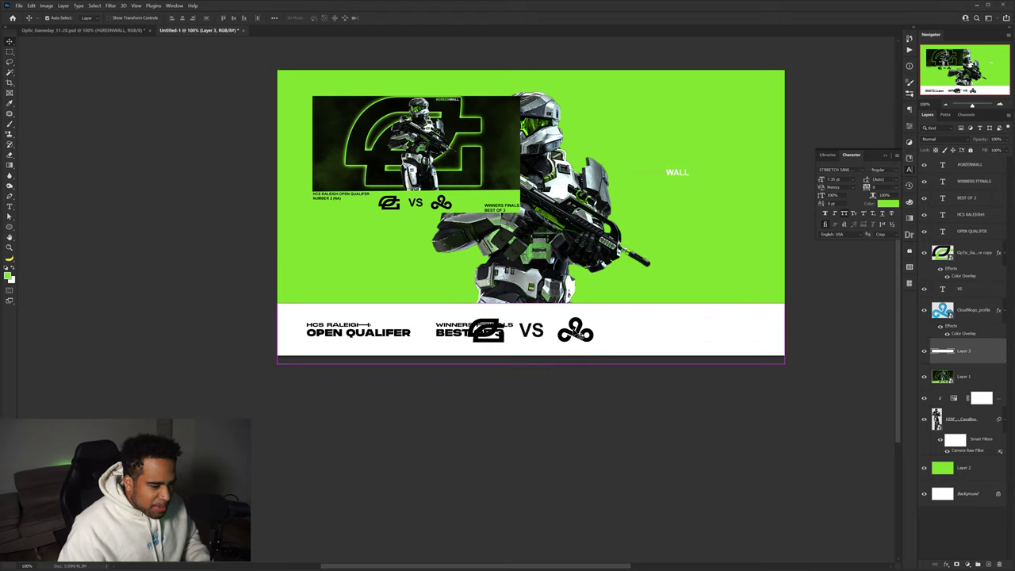
key("ctrl+z")
key("ctrl+z")
key("ctrl+z")
key("ctrl+shift+z")
left_click_drag(635, 332, 717, 333)
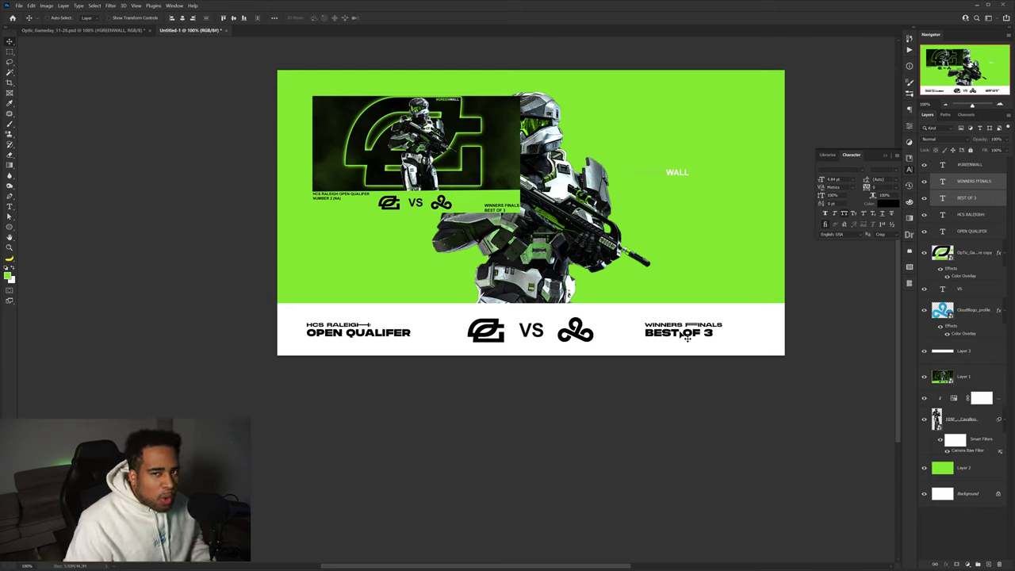
- Move the OpTic logo, VS and Cloud9 logo to the banner's right end, with the WINNERS FINALS block to their left
mouse_move(695, 331)
left_mouse_down()
mouse_move(510, 332)
mouse_move(705, 340)
left_mouse_up()
left_click(500, 332, "ctrl")
left_click(532, 330, "ctrl+shift")
- Select the WINNERS FINALS, BEST OF 3, HCS RALEIGH and OPEN QUALIFER lines and scale them down together
left_click(516, 336)
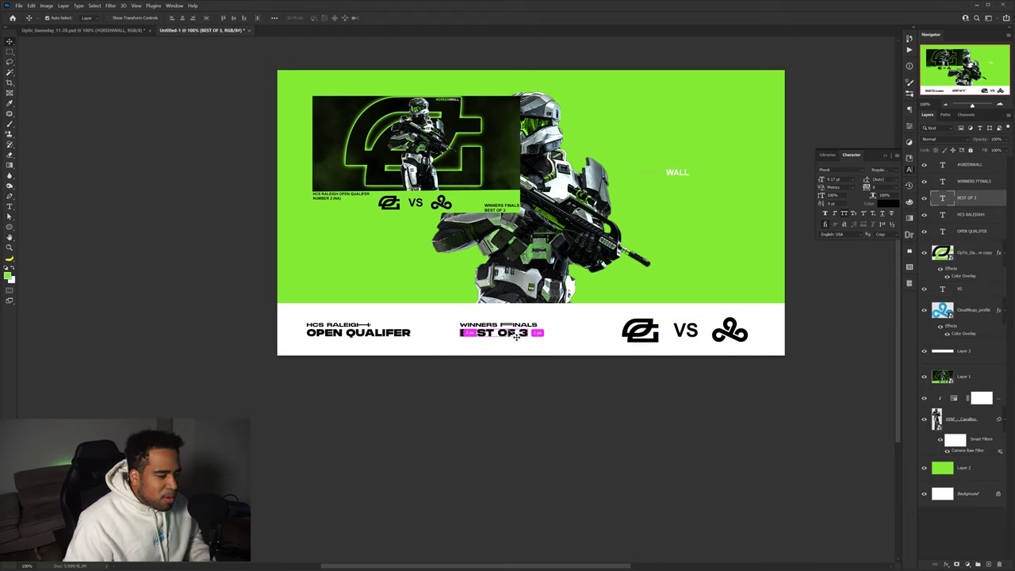
left_click(503, 326, "shift")
left_click(369, 330, "shift")
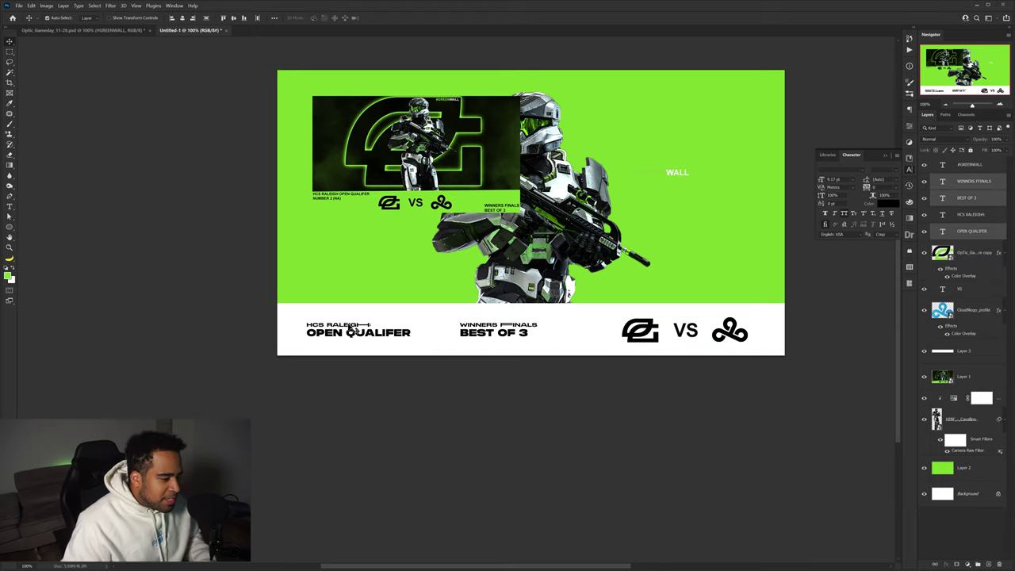
left_click(350, 326, "shift")
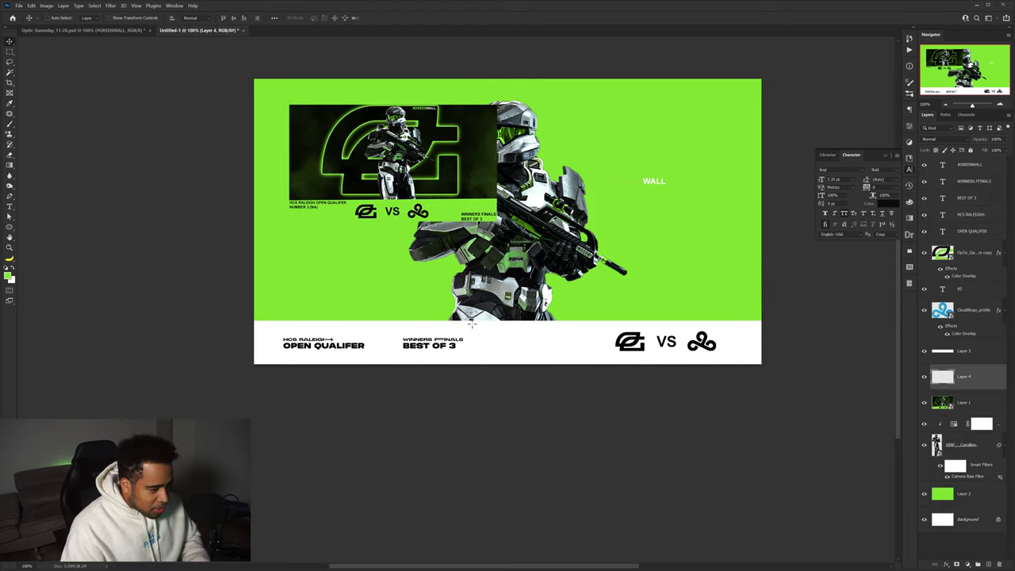
- Draw a thin horizontal green line in the banner between the WINNERS FINALS block and the OpTic logo
key("m")
left_click_drag(479, 343, 597, 343)
key("alt+BackSpace")
key("ctrl+d")
key("v")
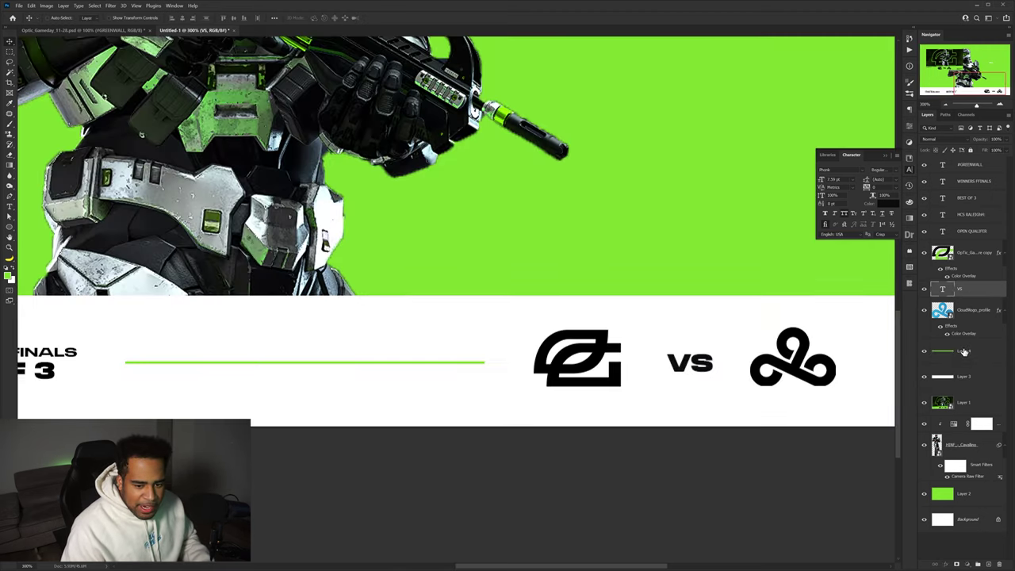
- Duplicate the green line as a diagonal slash across the VS text and cut out its middle around the letters
left_click(965, 352)
left_click_drag(413, 348, 702, 322)
key("ctrl+t")
key("Return")
key("ctrl+alt+g")
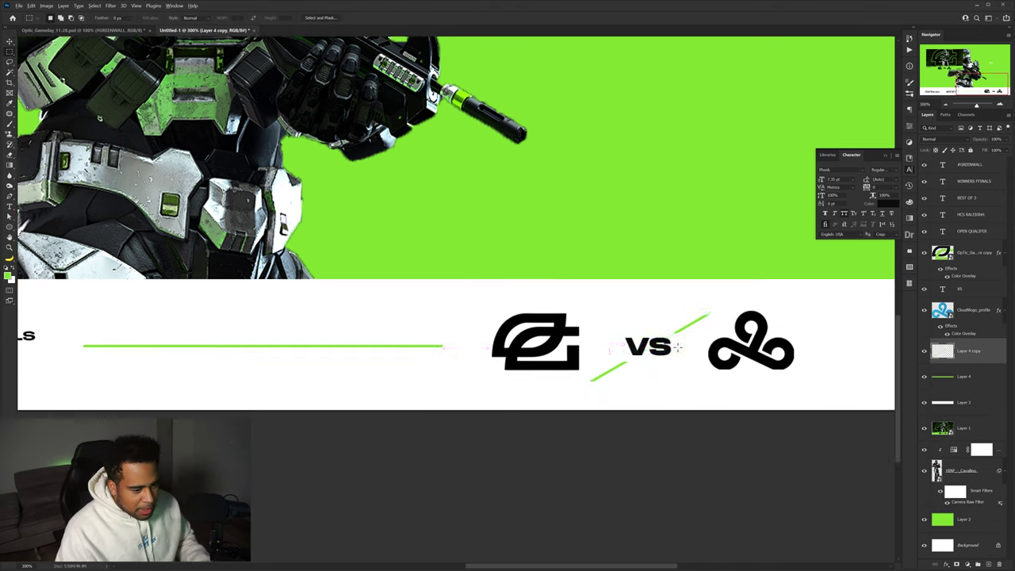
scroll(722, 339, "down", 3)
scroll(730, 342, "up", 1)
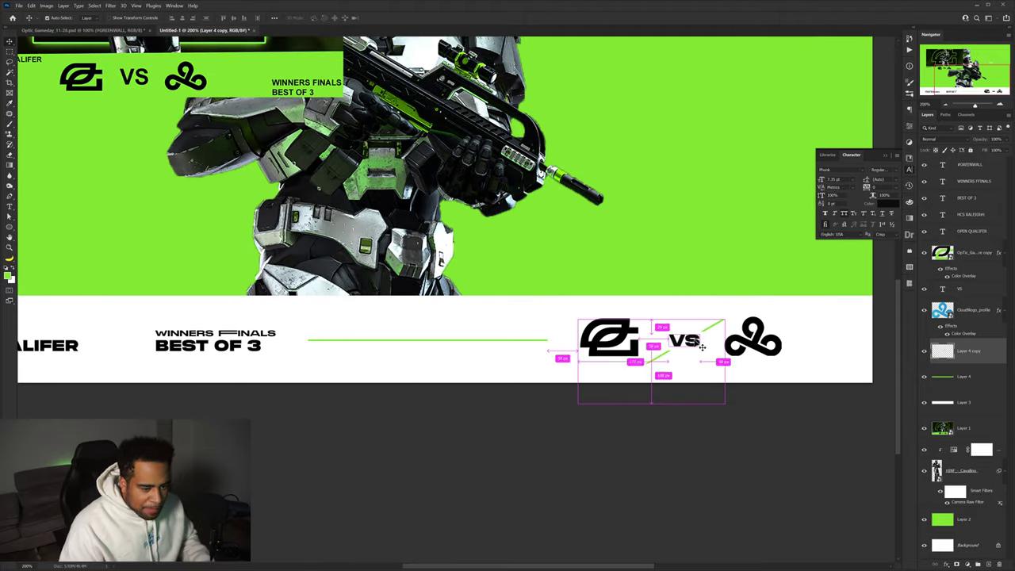
- Space the VS text with its green slash and the Cloud9 logo evenly beside the OpTic logo
left_click(700, 342, "ctrl")
left_click(667, 354, "ctrl+shift")
left_click_drag(665, 354, 671, 356)
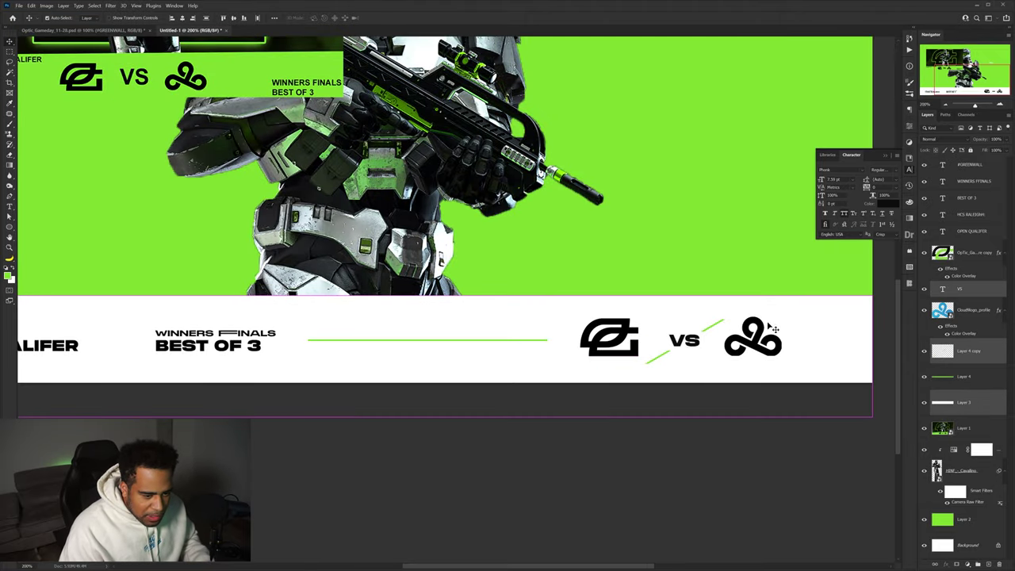
left_click_drag(748, 331, 736, 348)
left_click(720, 334, "ctrl")
- Shift the reference graphic to the right and place a large duplicate of the OpTic logo behind the soldier
scroll(720, 334, "down", 2)
left_click_drag(545, 212, 634, 227)
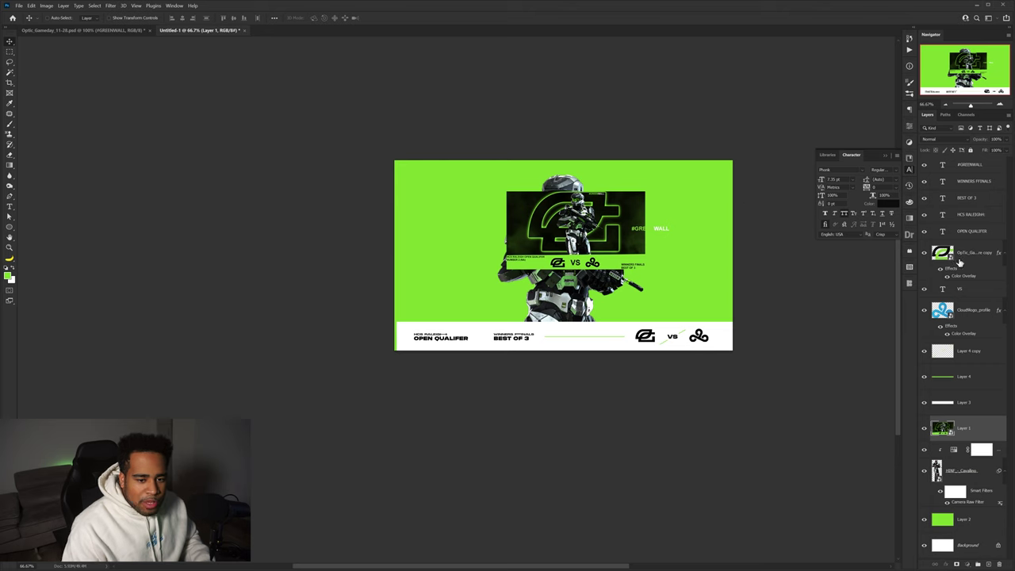
left_click_drag(960, 262, 947, 507)
key("ctrl+1")
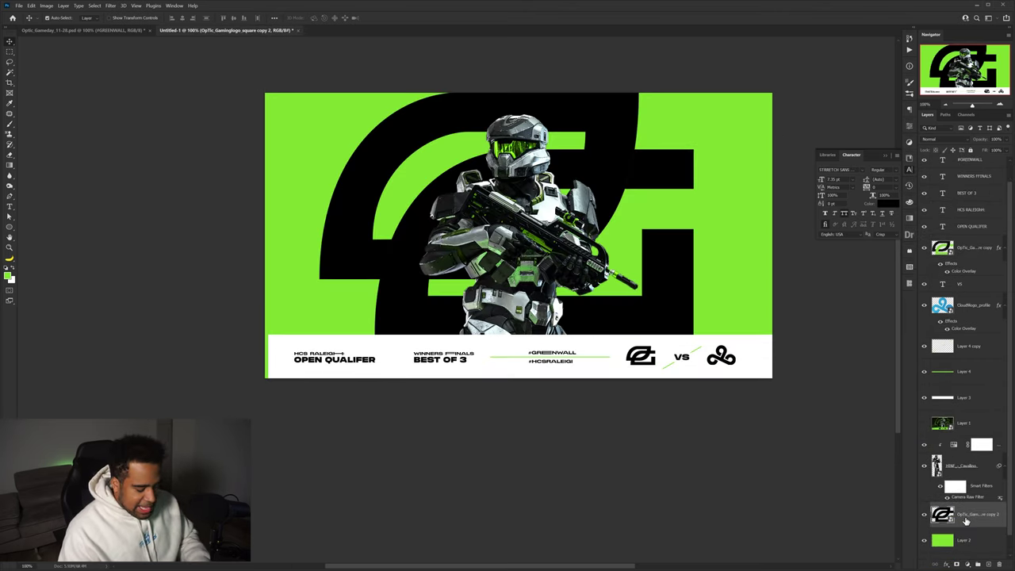
- Duplicate the large background OpTic logo, set the copy's fill to 0% and hide the original
key("ctrl+j")
left_click(1004, 150)
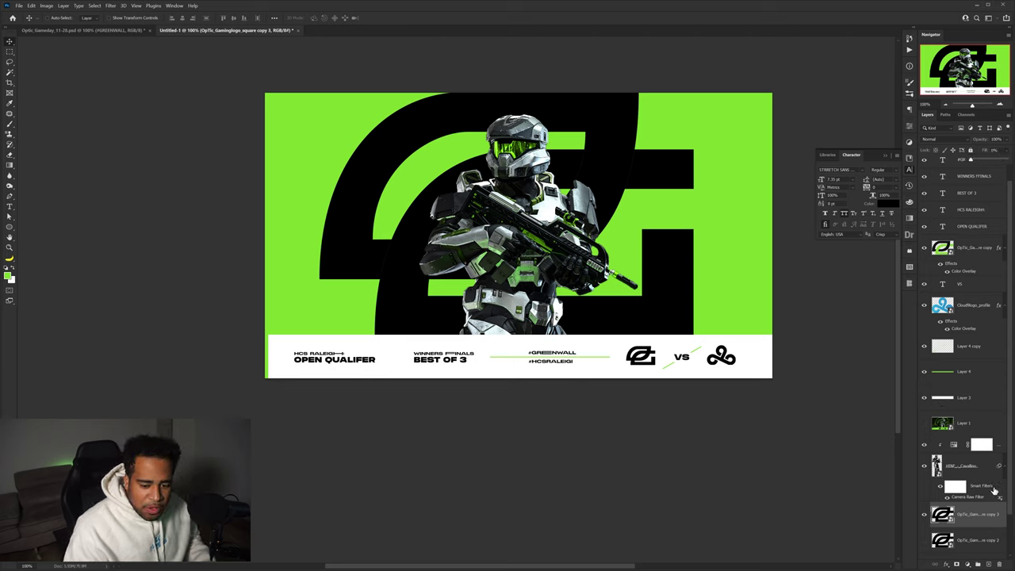
left_click(990, 511)
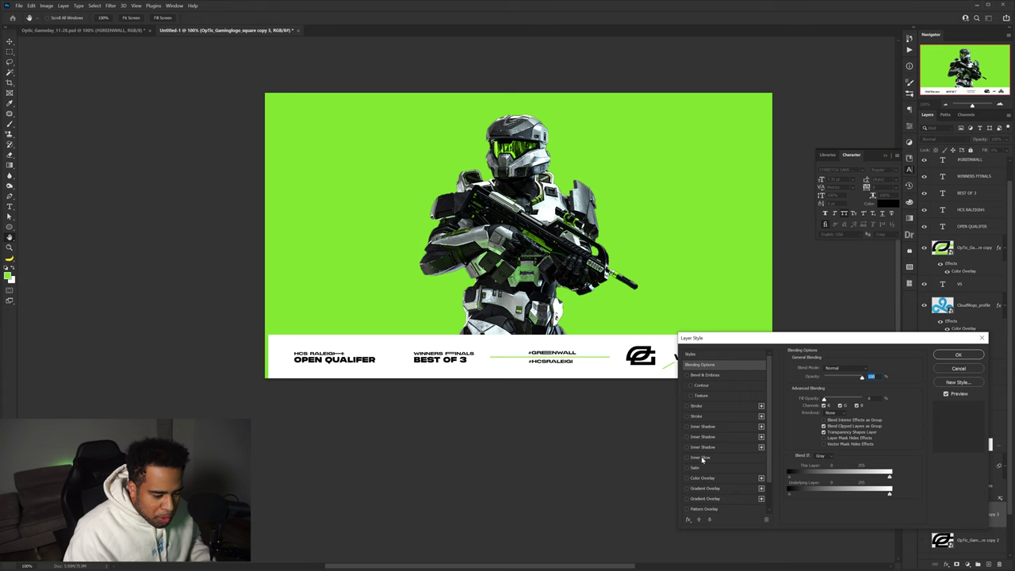
- Add a Pattern Overlay to the logo copy using a thin diagonal-line pattern from Sesohq_2021_Pattern_Pack
scroll(702, 461, "down", 1)
left_click(704, 476)
left_click(828, 395)
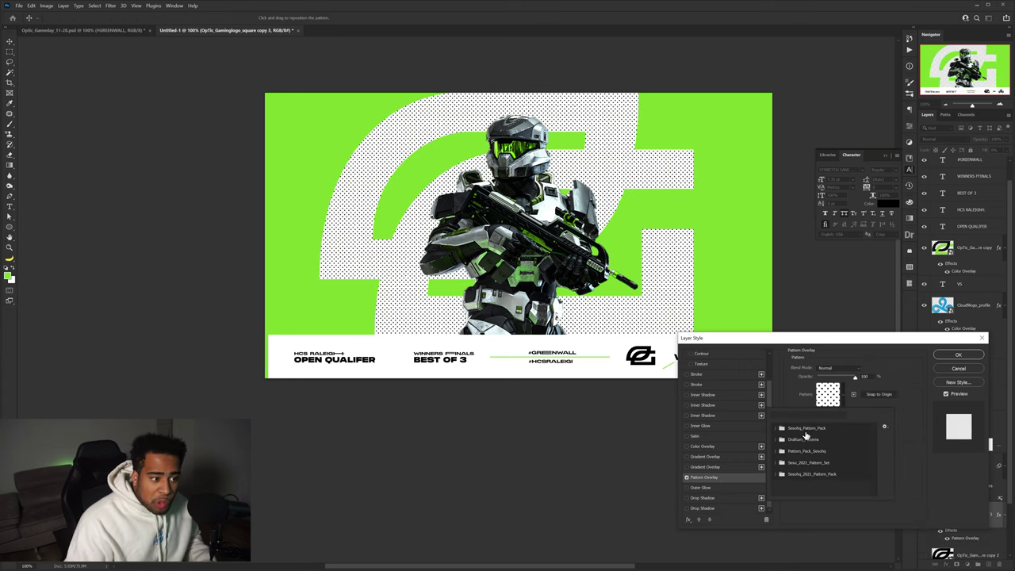
scroll(806, 436, "down", 3)
left_click(776, 475)
left_click(783, 485)
scroll(638, 415, "down", 4)
scroll(802, 455, "down", 2)
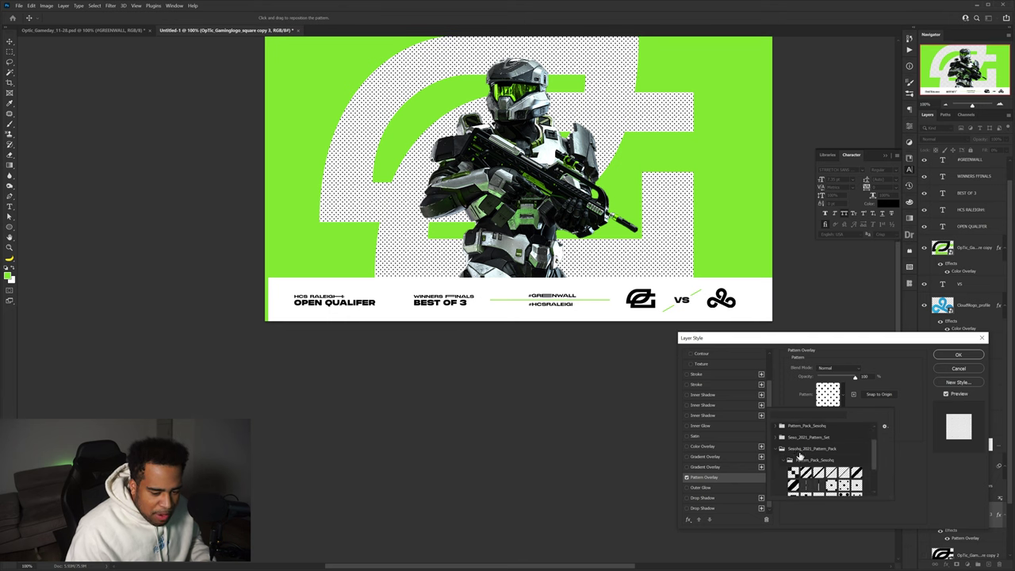
left_click(805, 448)
left_click(819, 447)
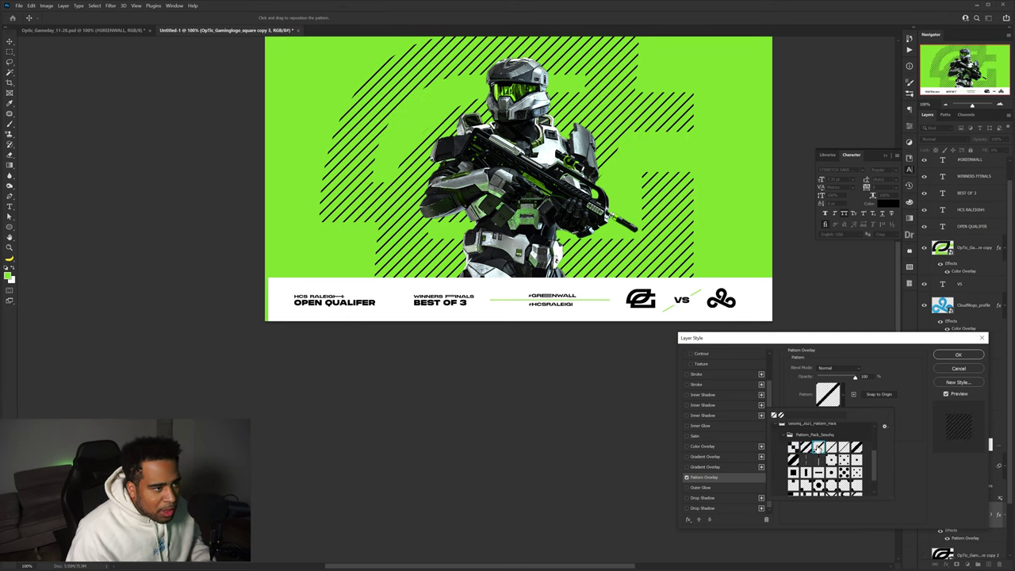
- Reduce the pattern overlay's scale for finer, tighter diagonal stripes and apply the layer style
left_click(897, 405)
left_click_drag(836, 429, 824, 429)
key("Down")
key("Down")
key("Down")
key("Down")
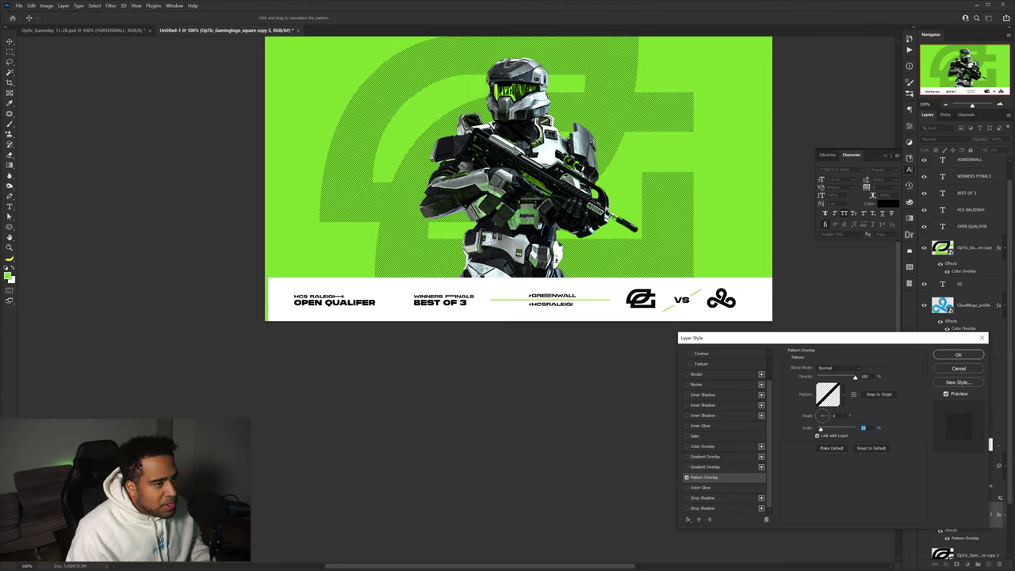
key("Return")
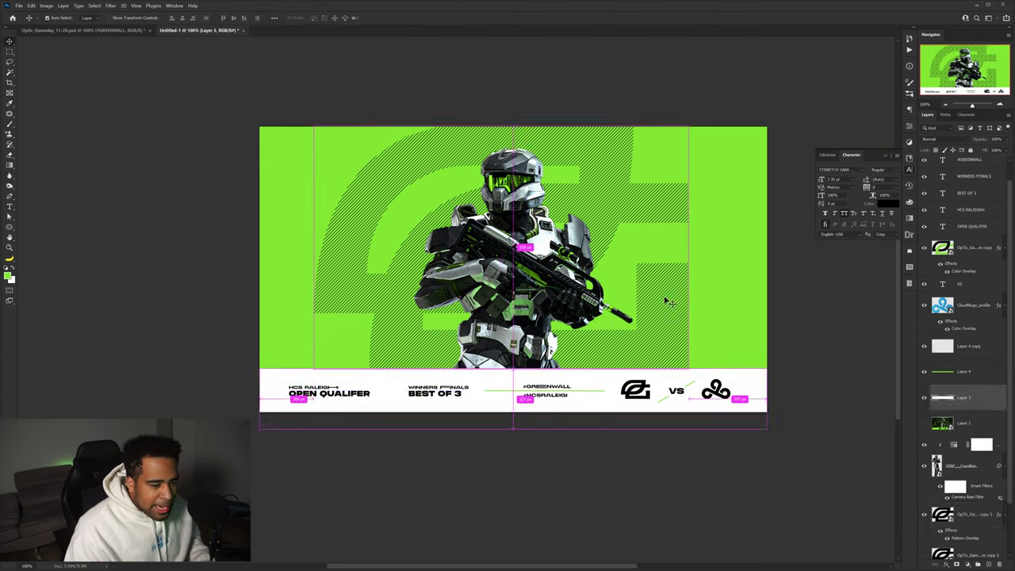
- Group the patterned logo layer and give the group a white Color Overlay
key("ctrl+g")
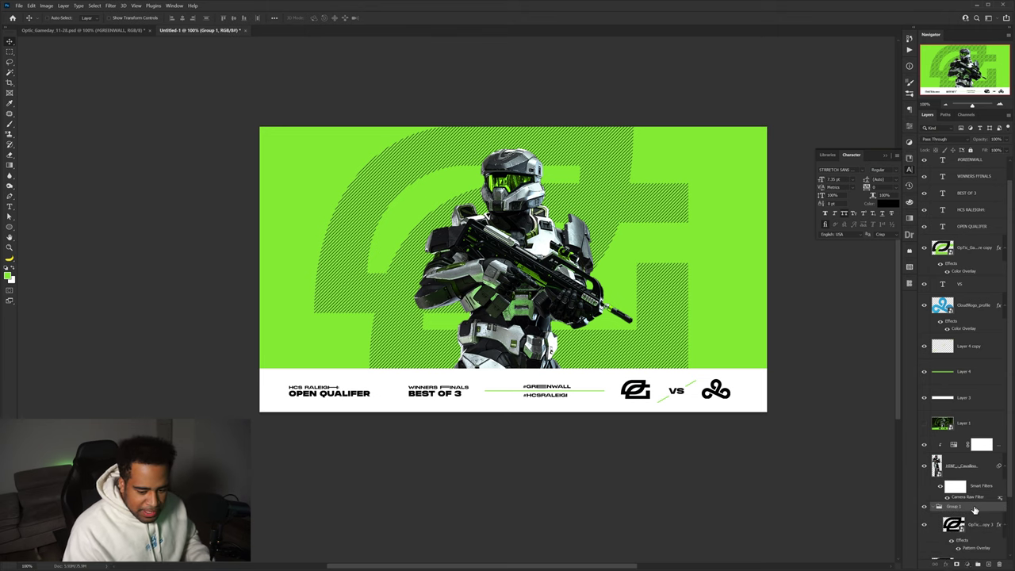
double_click(977, 507)
left_click(696, 472)
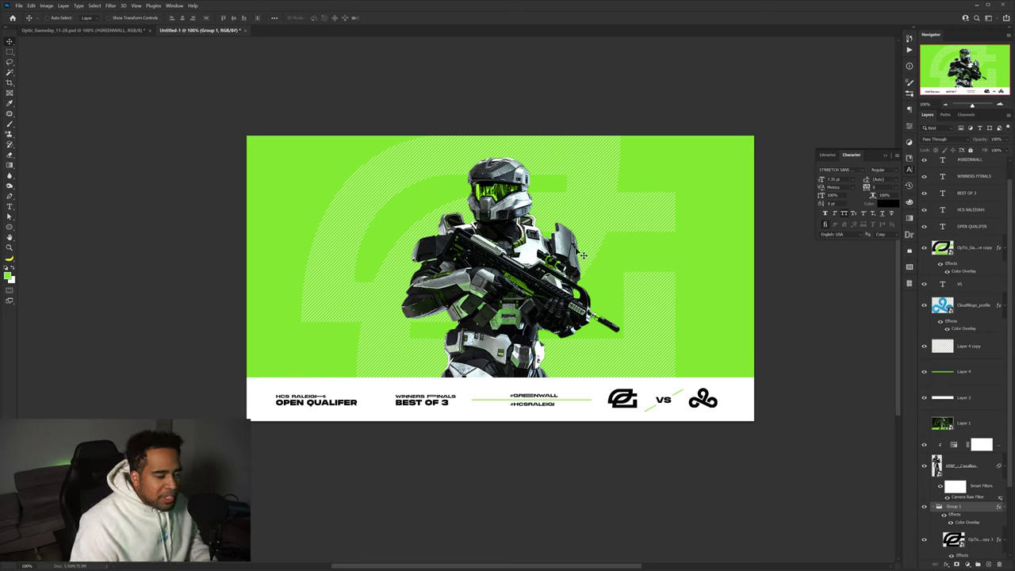
- Turn the green background layer black with a Hue/Saturation adjustment
scroll(1005, 447, "down", 3)
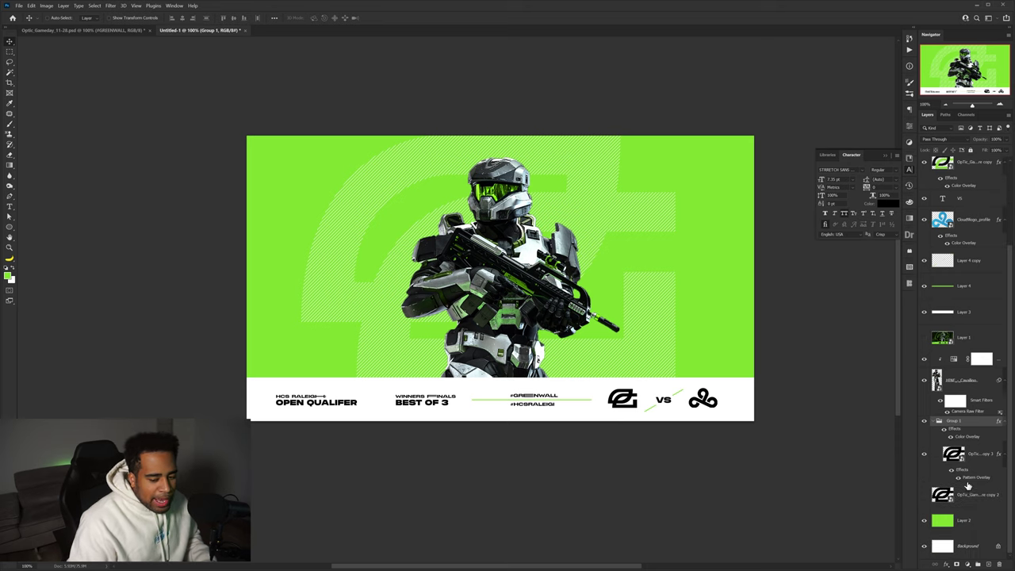
left_click(974, 522)
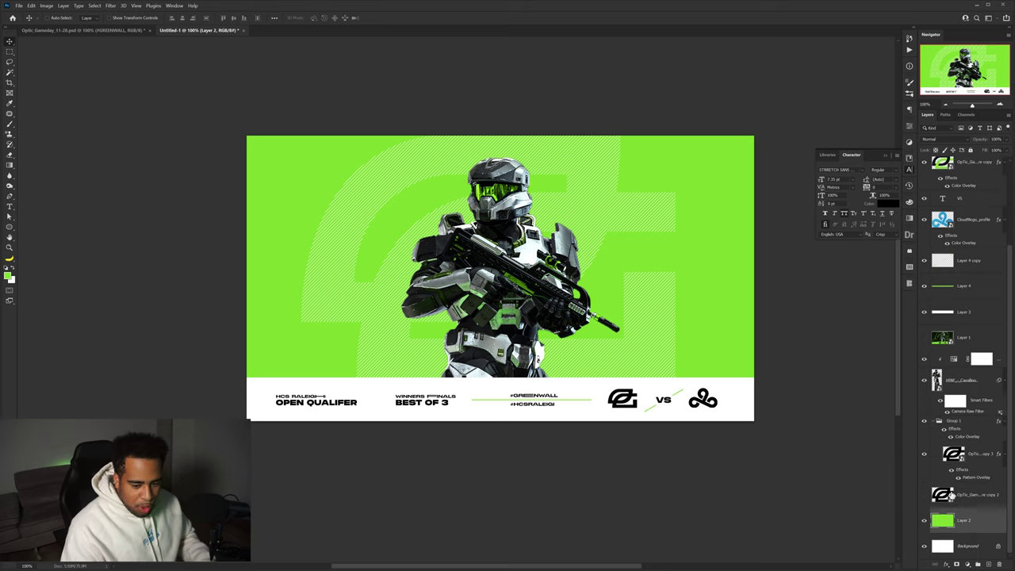
key("ctrl+u")
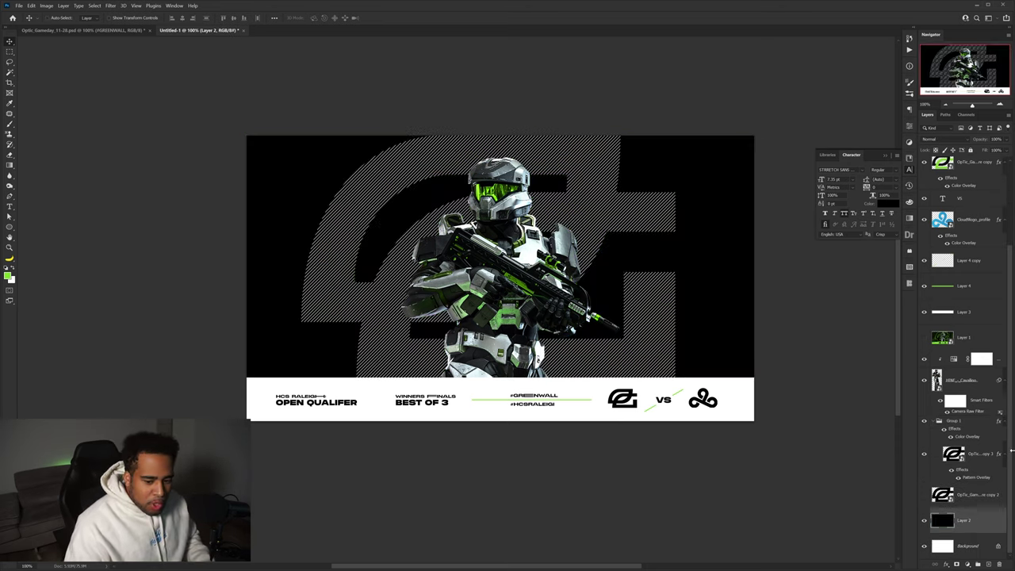
- Change the logo group's Color Overlay to the bright OpTic green
left_click(984, 474)
double_click(969, 437)
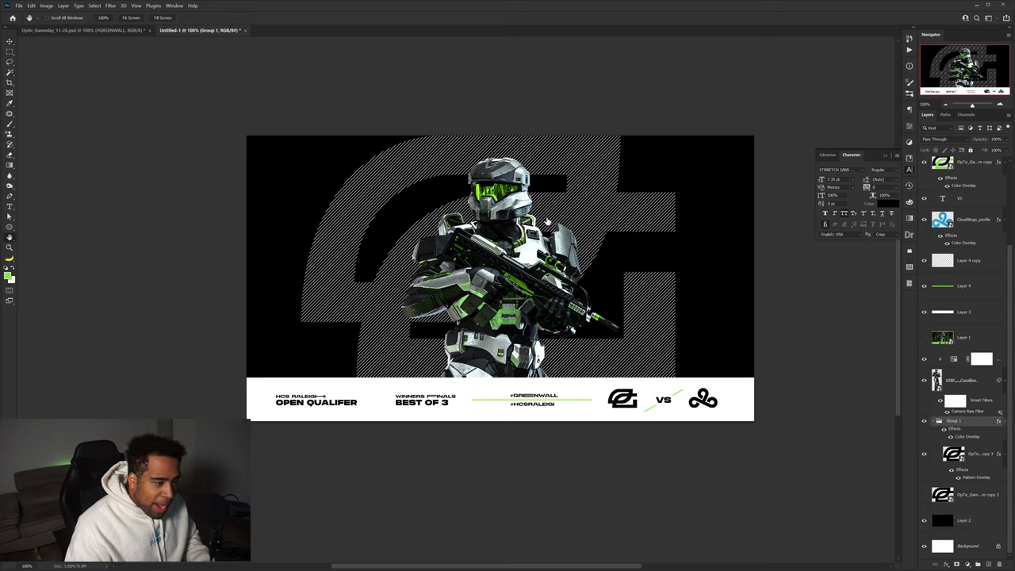
left_click(819, 371)
left_click(821, 377)
left_click(870, 368)
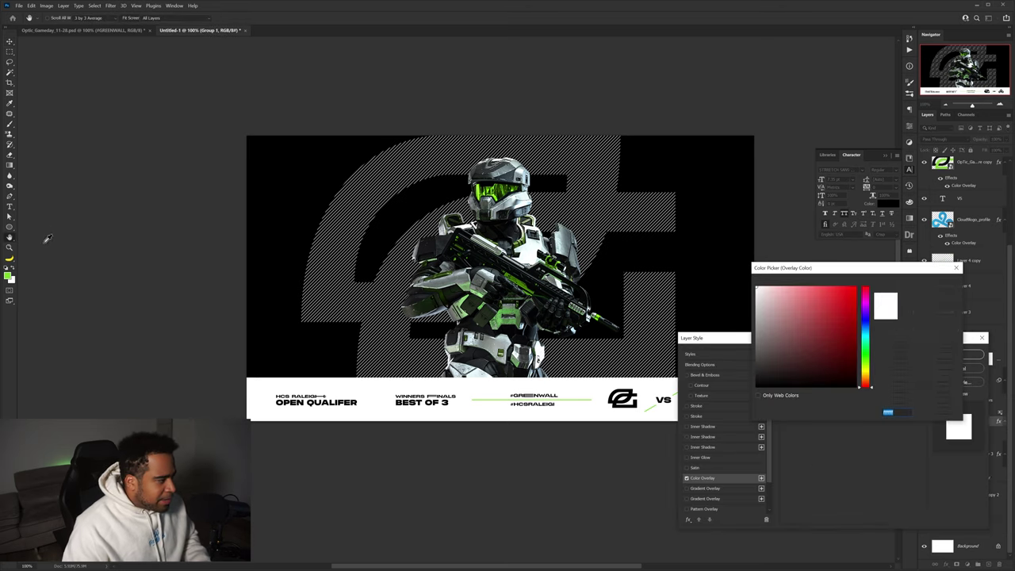
key("ctrl+v")
left_click(936, 283)
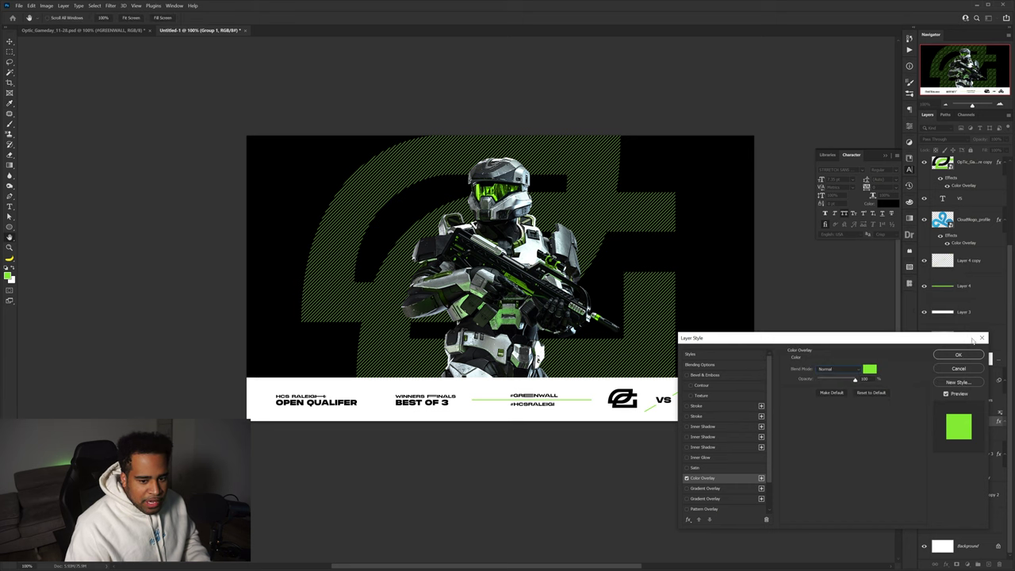
left_click(958, 355)
scroll(580, 278, "up", 3)
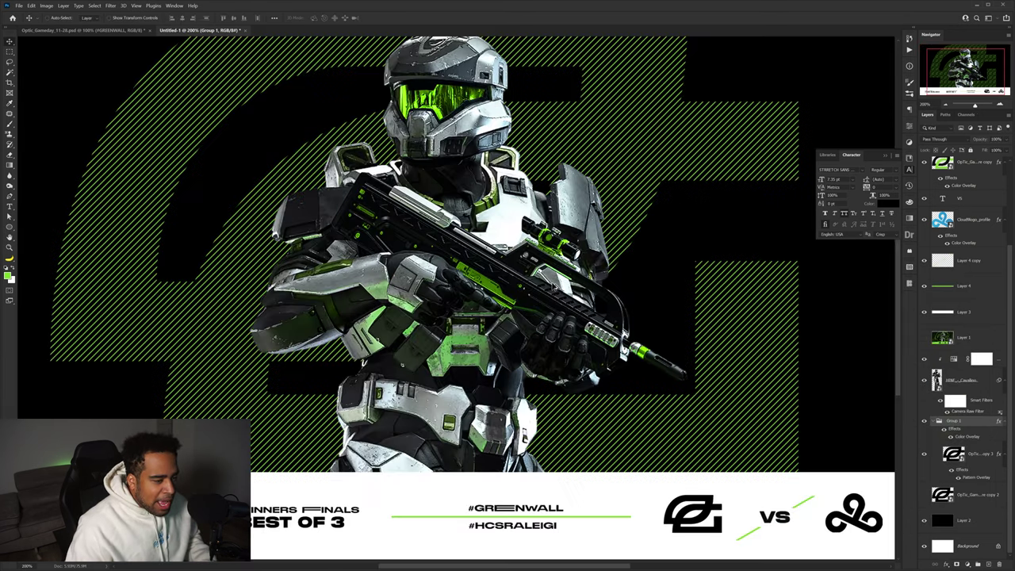
scroll(580, 279, "down", 3)
key("ctrl+t")
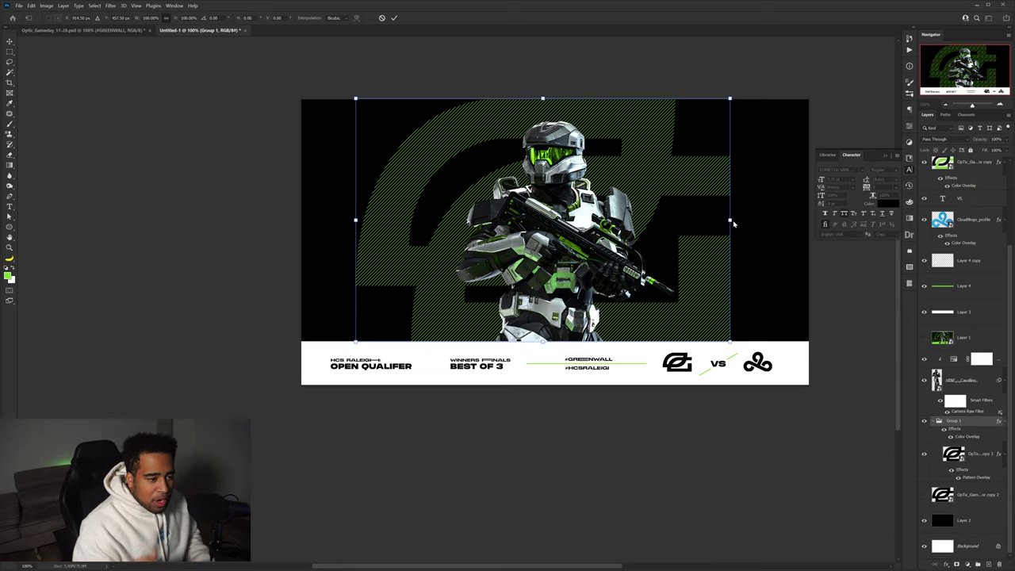
key("alt+space")
key("Escape")
key("Escape")
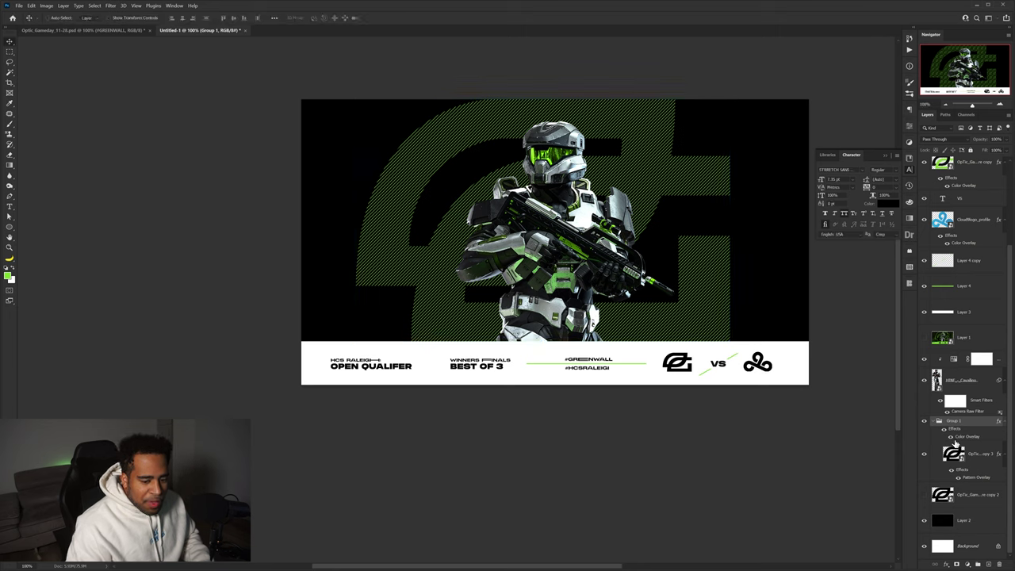
- Change the logo group's Color Overlay to a very dark grey so the stripes sit subtly on the black background
double_click(960, 438)
left_click(871, 372)
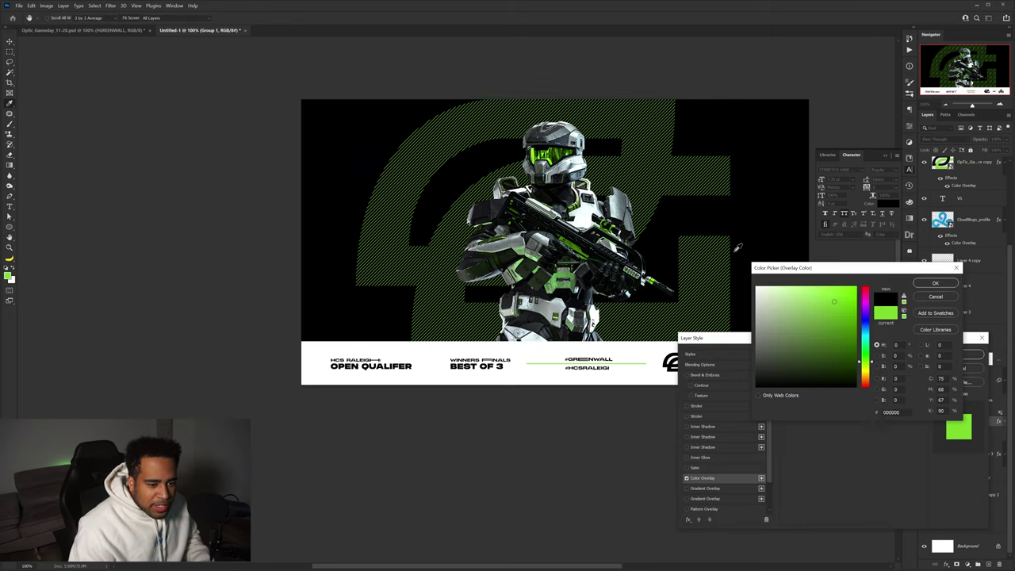
left_click(746, 310)
left_click_drag(746, 311, 726, 368)
left_click(924, 283)
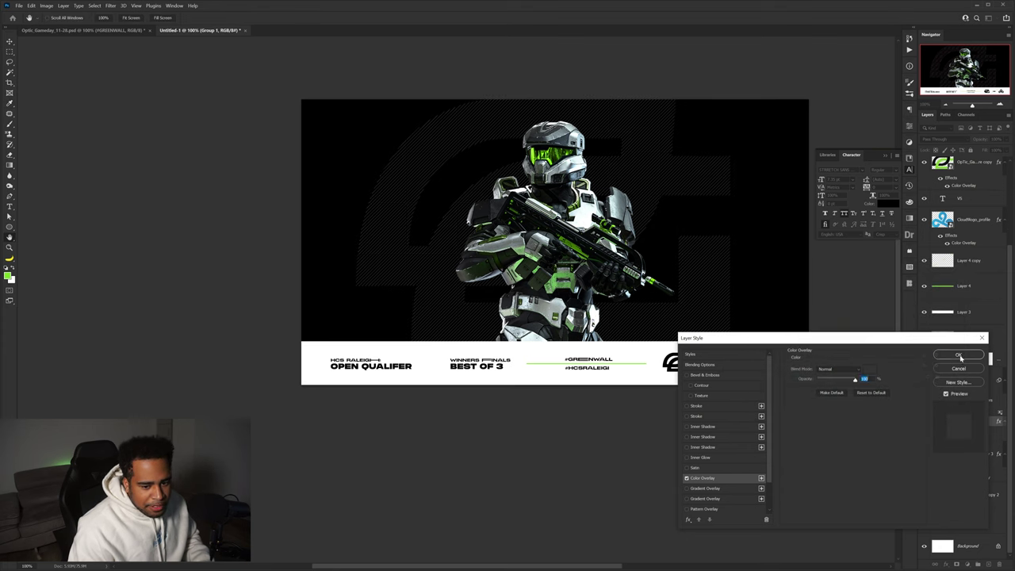
left_click(970, 353)
- Enlarge the striped OpTic logo to about 142% and duplicate its layer beneath the group with the pattern overlay hidden
key("ctrl+t")
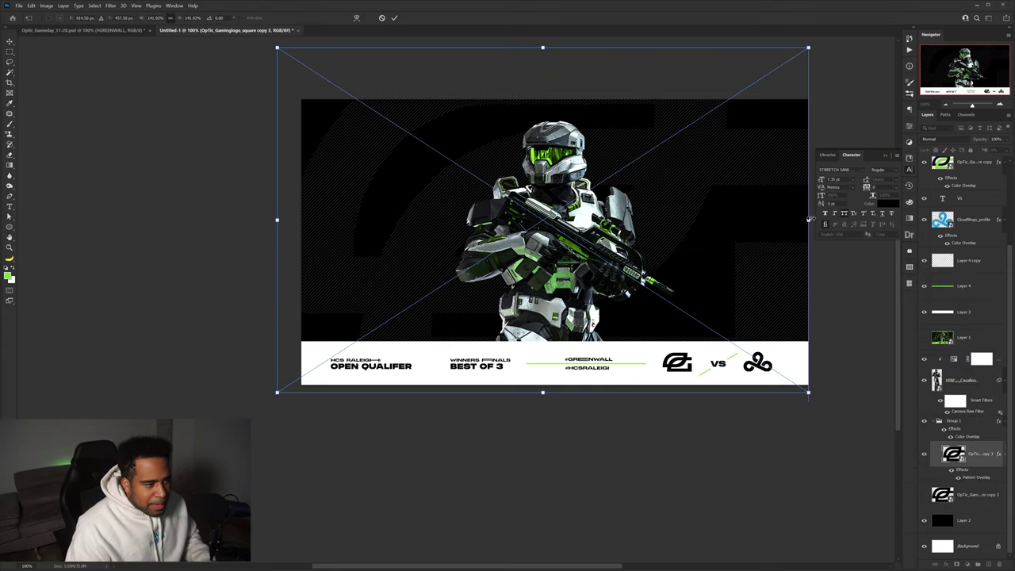
key("Return")
left_click_drag(761, 217, 698, 225)
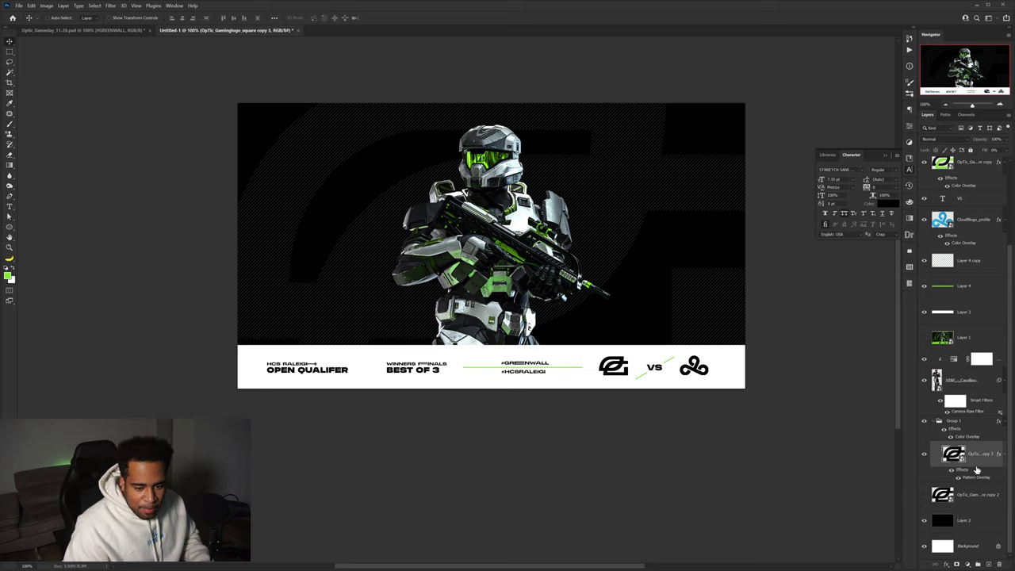
left_click_drag(974, 476, 964, 519)
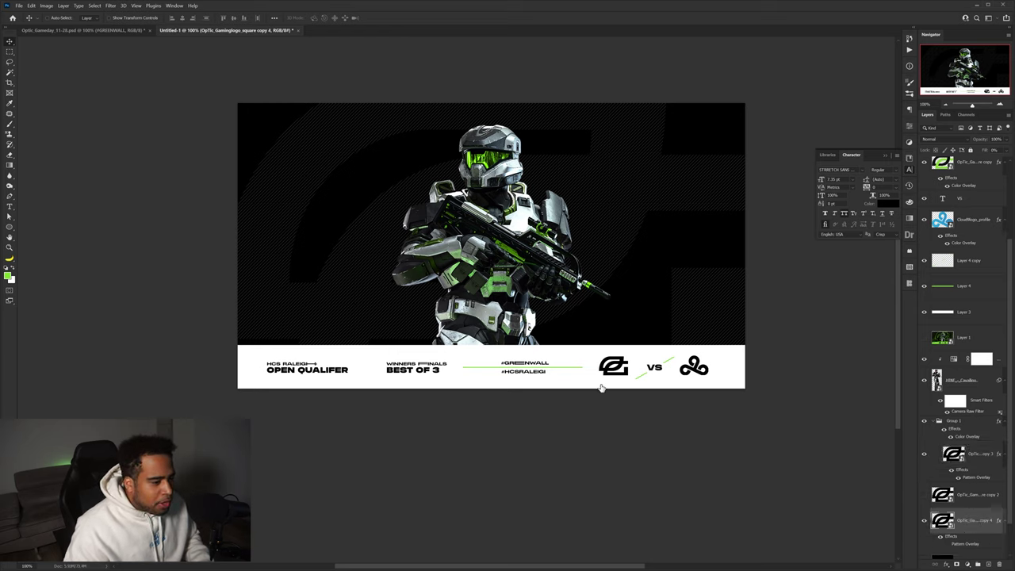
- Give the duplicated OpTic logo a bright green Color Overlay, scale it to about 83% and position it behind the soldier
double_click(990, 524)
left_click_drag(671, 245, 637, 217)
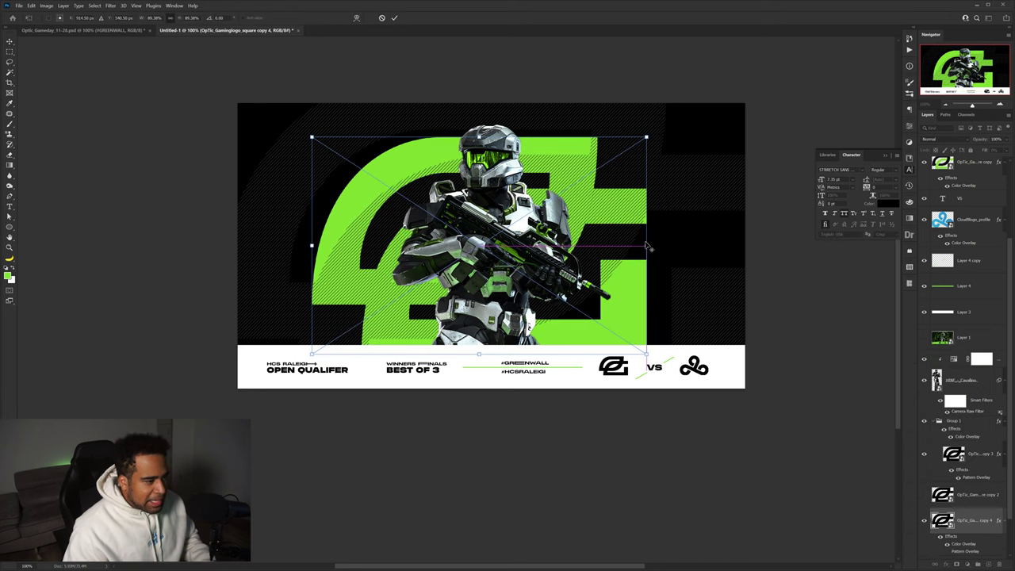
key("Return")
key("ctrl+t")
key("Return")
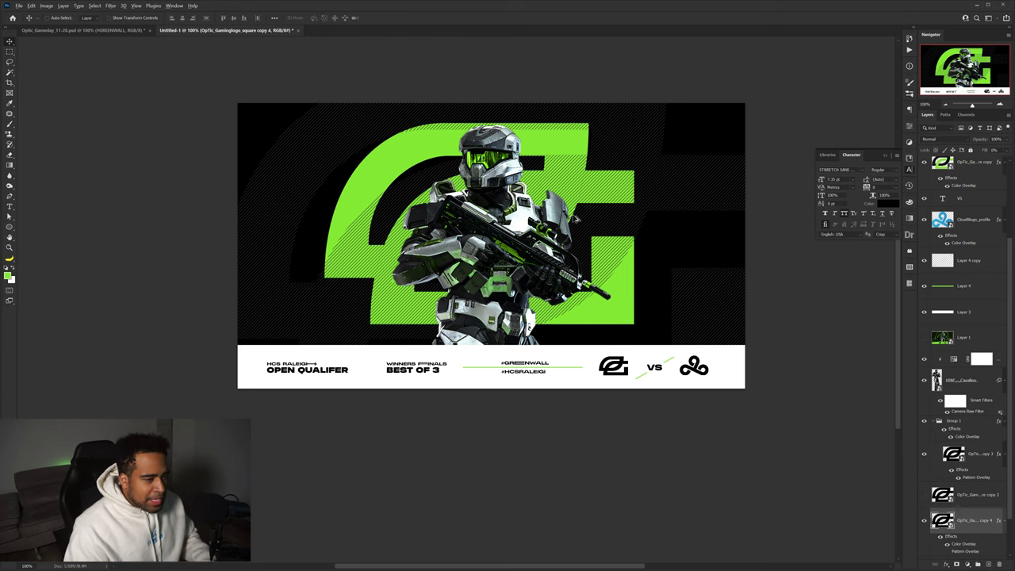
scroll(576, 219, "up", 1)
mouse_move(534, 90)
left_mouse_down()
mouse_move(562, 152)
mouse_move(555, 184)
left_mouse_up()
key("ctrl+minus")
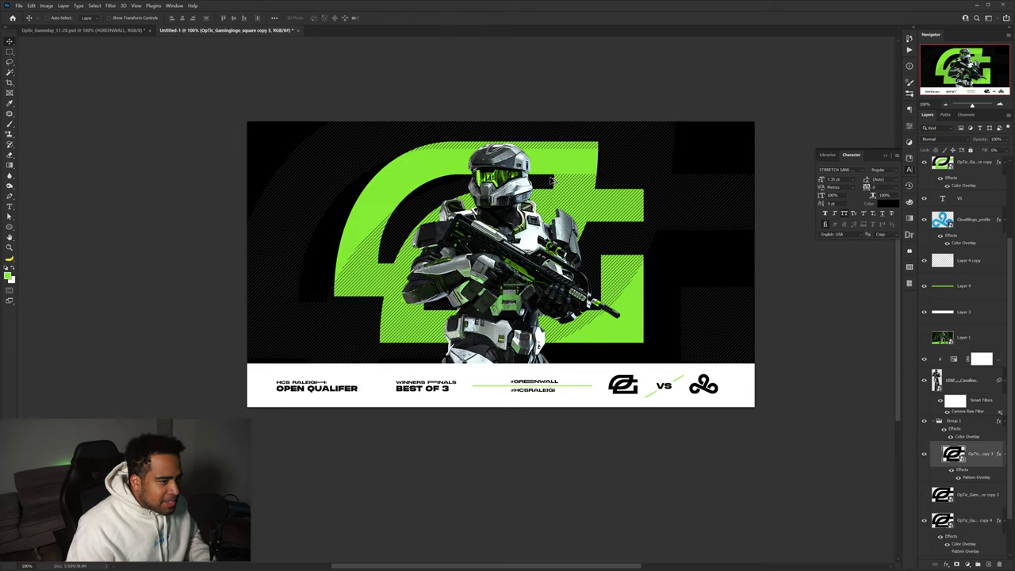
scroll(555, 184, "left", 1)
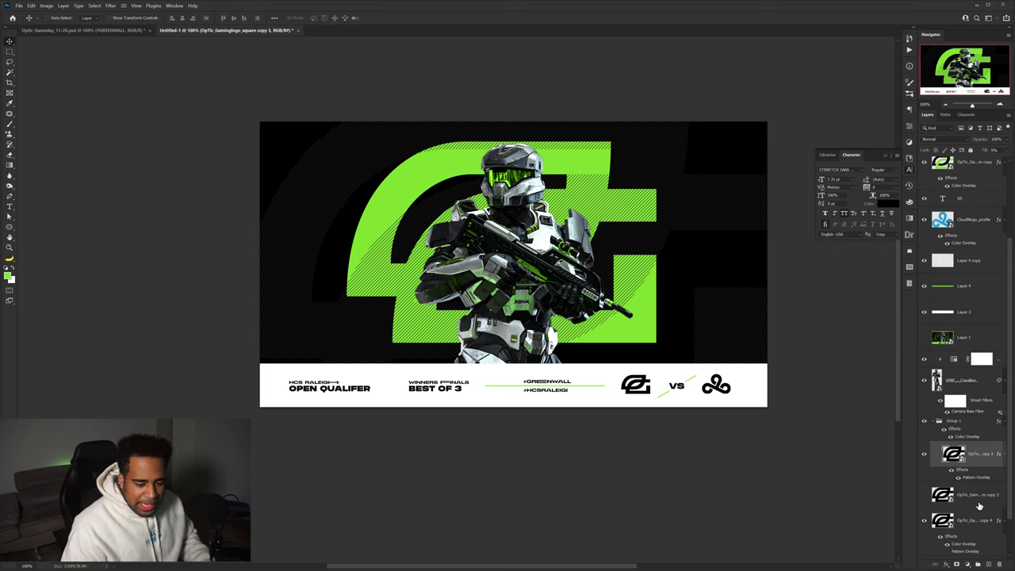
- Duplicate the green OpTic logo above the soldier, shrink it to about 11% and place it on the artwork's left side
left_click_drag(976, 525, 980, 350)
key("ctrl+t")
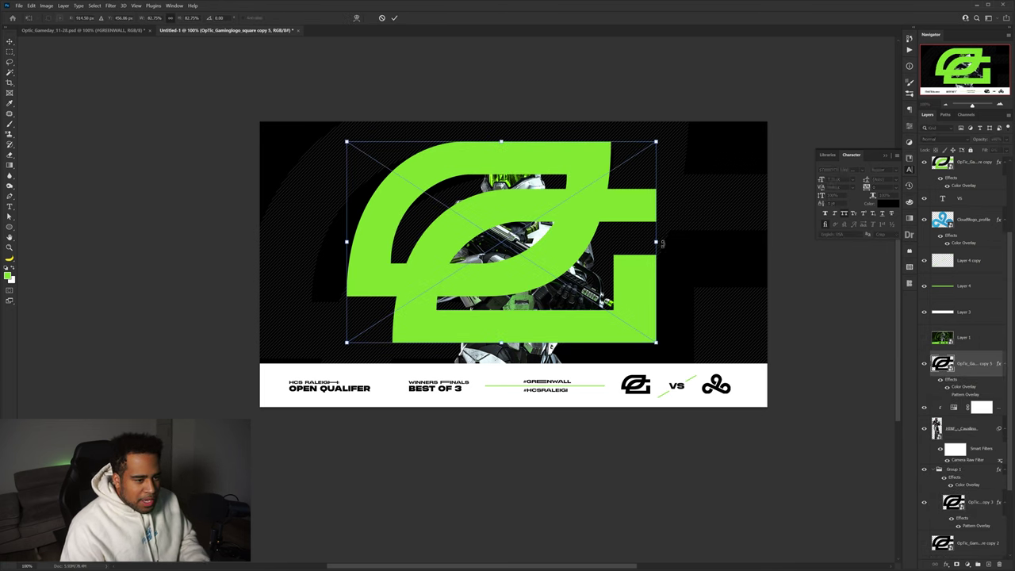
key("Return")
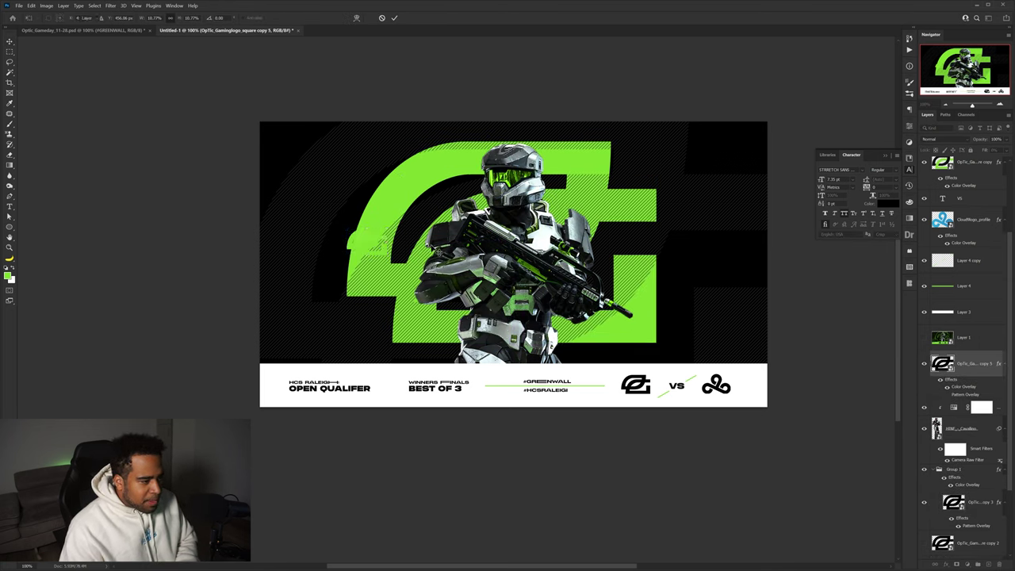
key("Return")
left_click_drag(442, 244, 384, 242)
- Place a duplicate of the Cloud9 logo opposite the small OpTic logo and make its Color Overlay white
left_click_drag(730, 262, 733, 252)
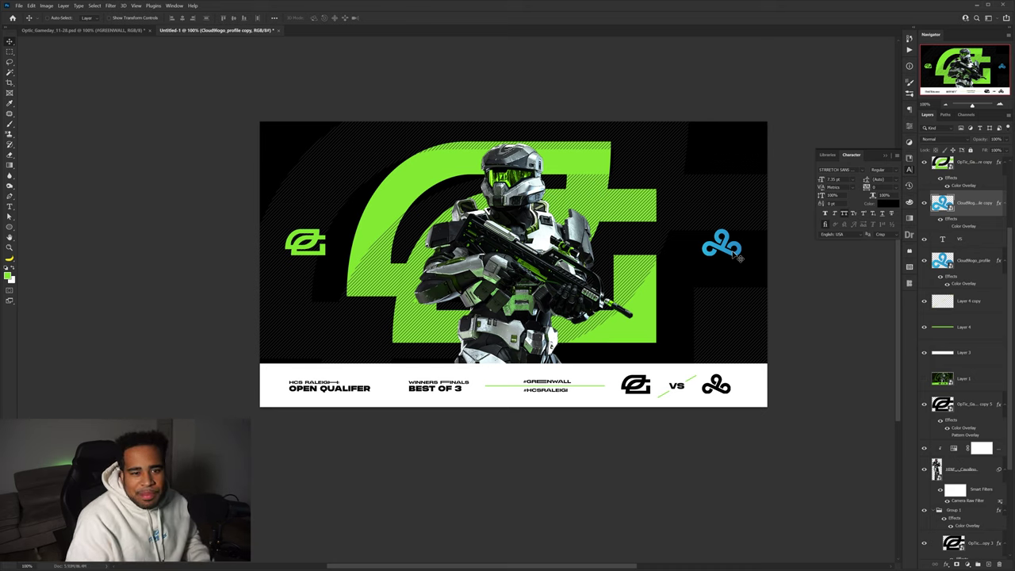
left_click(947, 226)
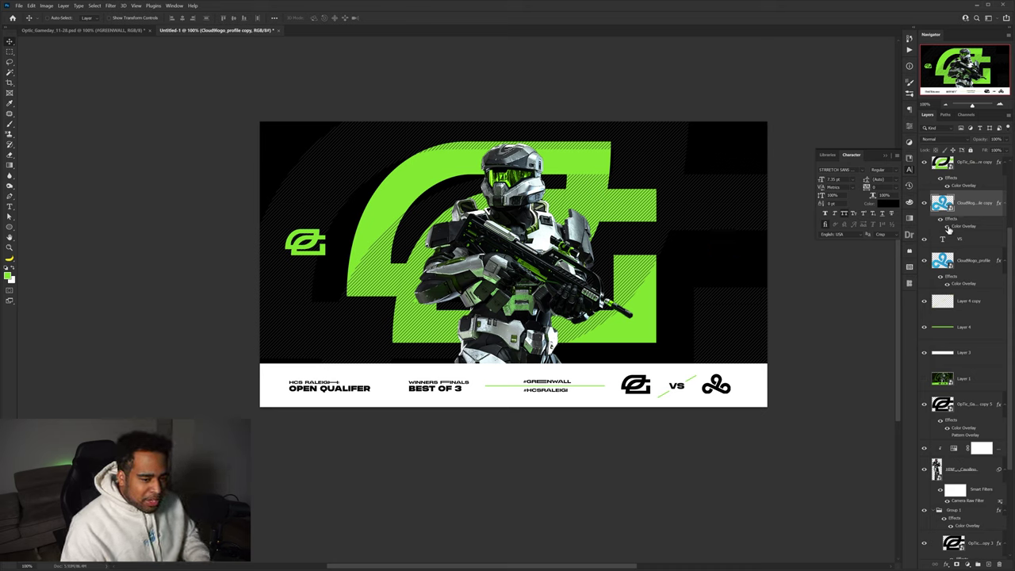
left_click(948, 227)
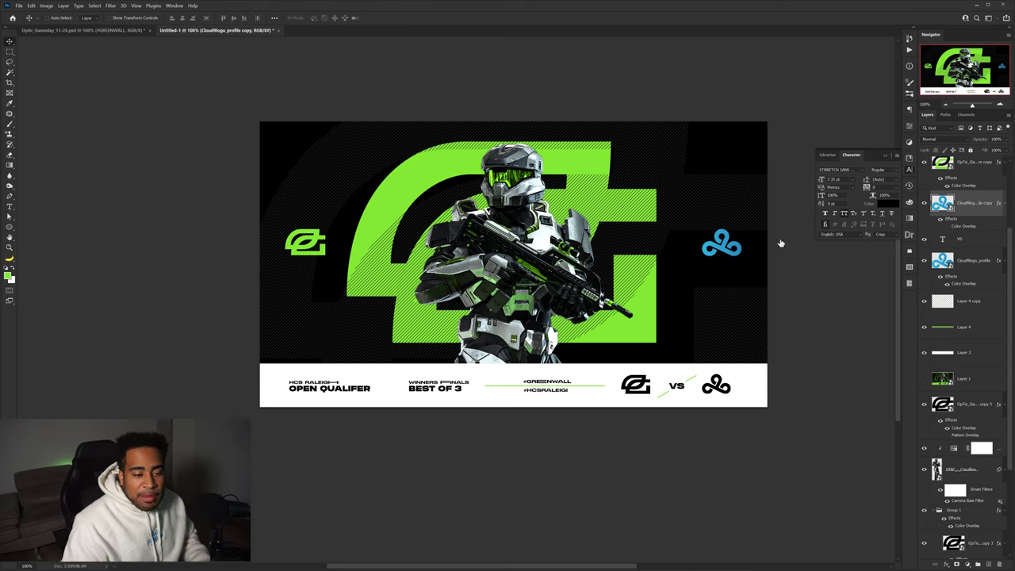
left_click(869, 371)
left_click_drag(807, 368, 730, 262)
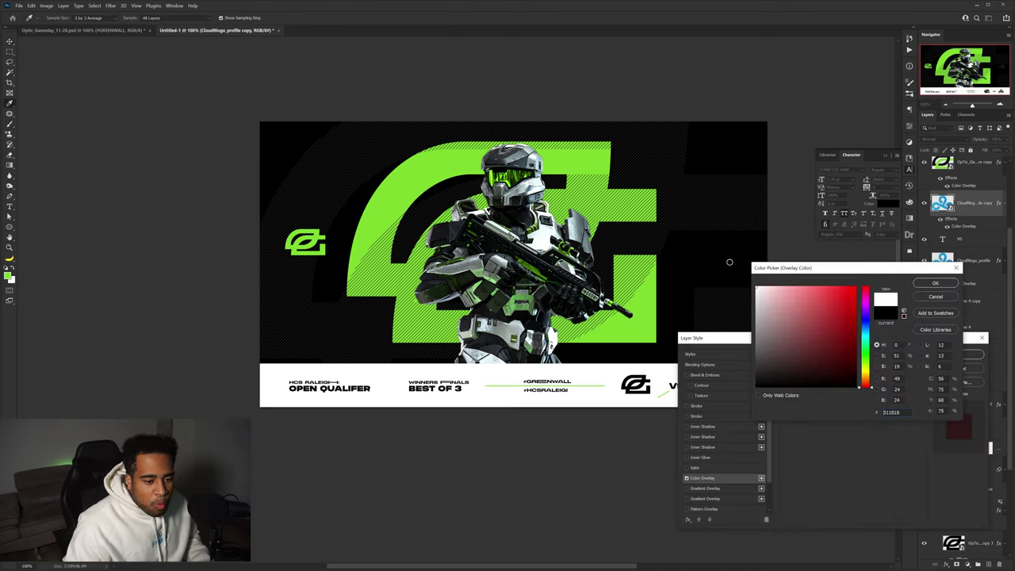
left_click(936, 283)
left_click(954, 355)
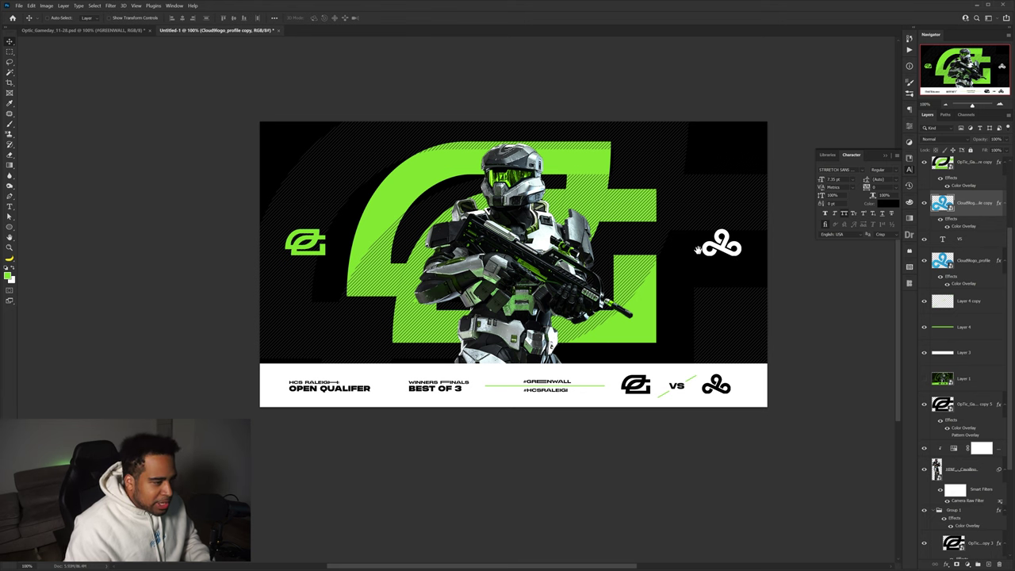
left_click_drag(698, 250, 676, 243)
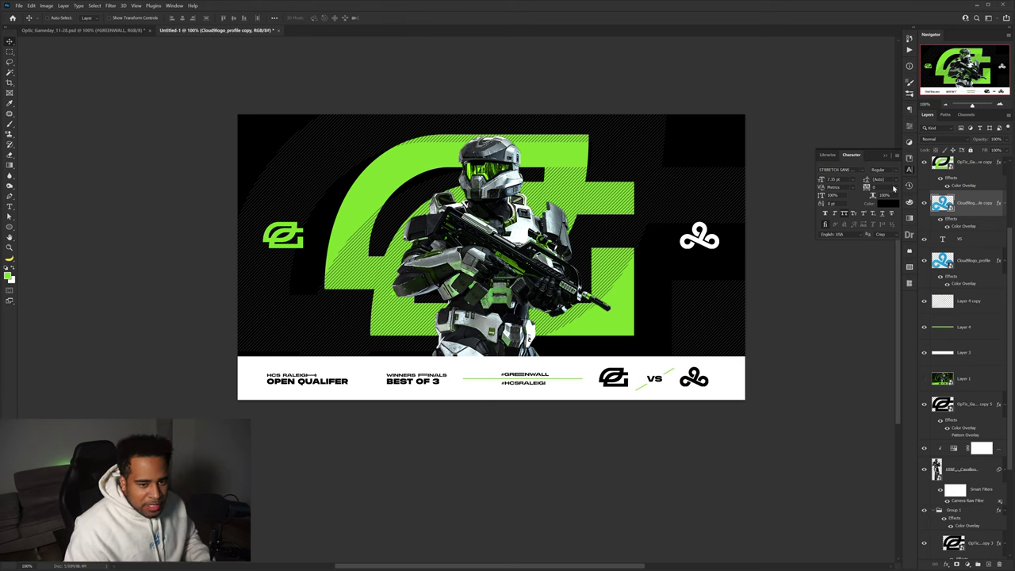
left_click(907, 171)
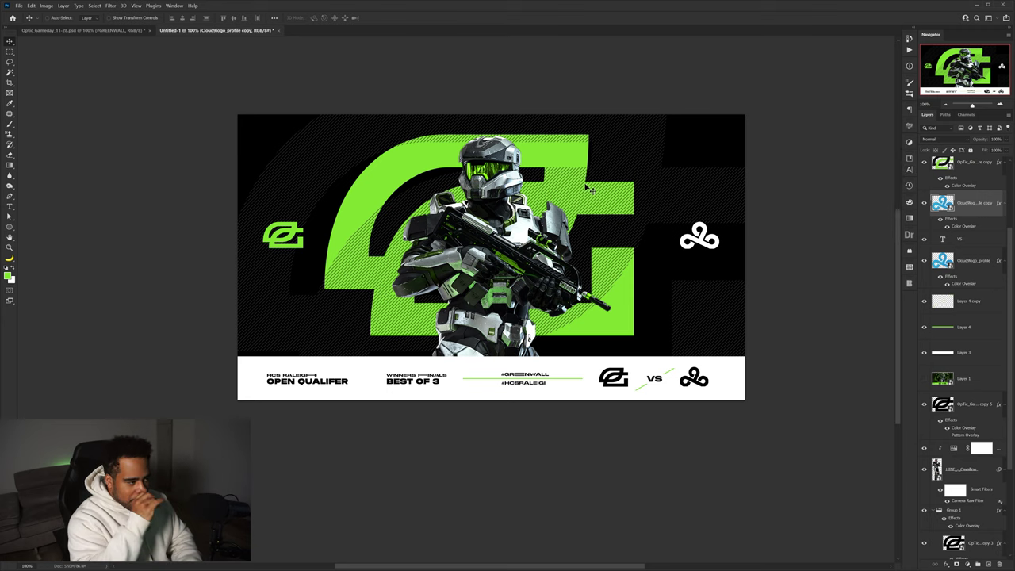
- Add the text "optic", enlarge and rotate it to run vertically, and centre it over the small OpTic logo
key("t")
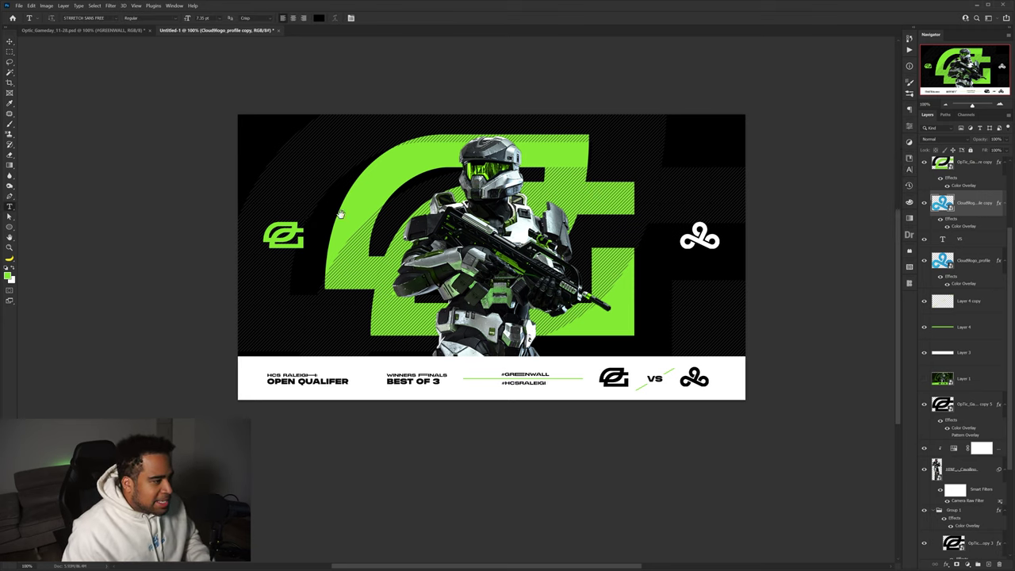
left_click_drag(316, 211, 458, 212)
left_click(458, 212)
type("optic")
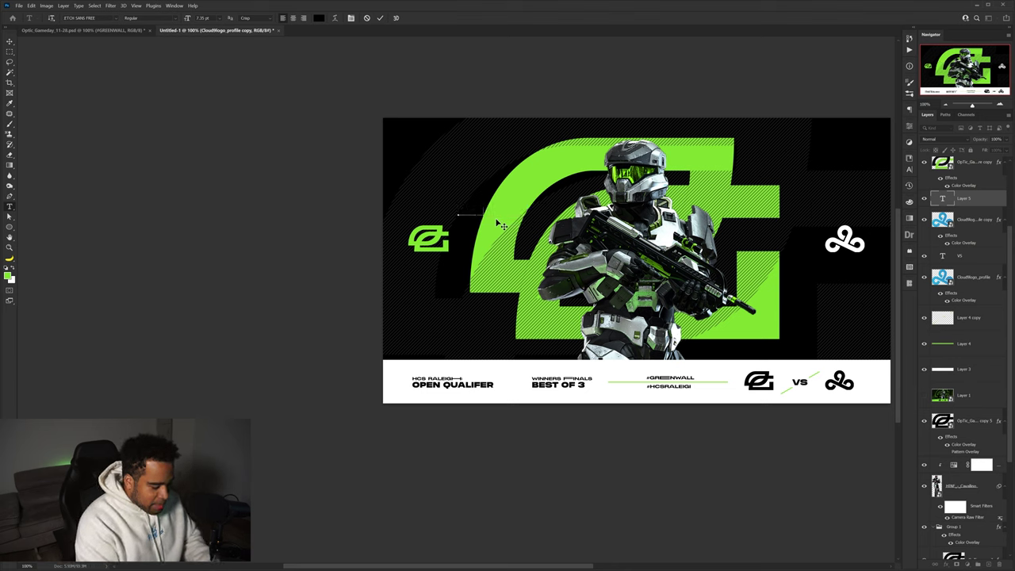
key("ctrl+Return")
key("ctrl+t")
left_click_drag(496, 213, 546, 145)
left_click_drag(558, 214, 478, 238)
key("Return")
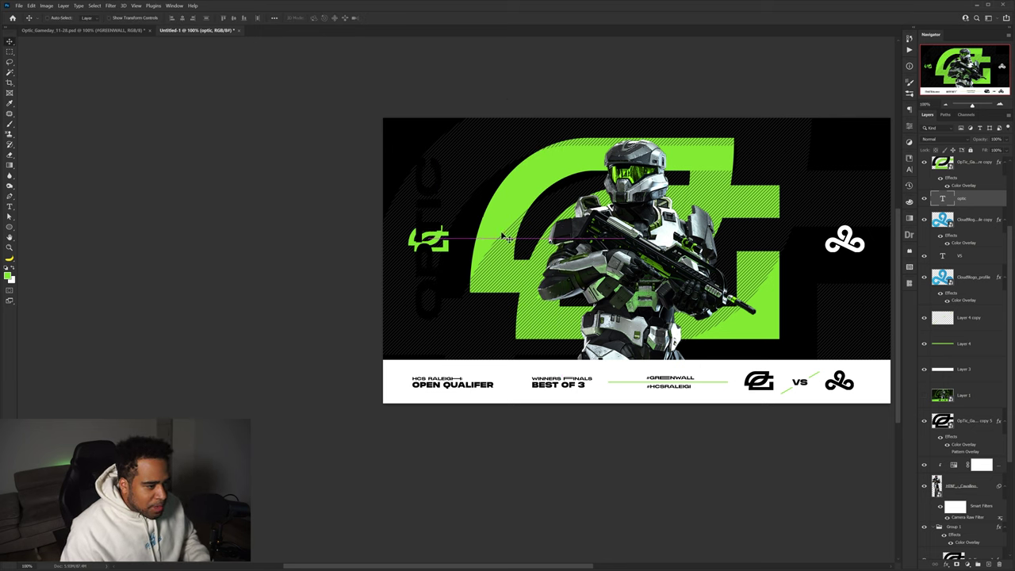
- Move the vertical optic text layer beneath the small OpTic logo and colour the text light grey a7a7a7
left_click_drag(968, 200, 966, 449)
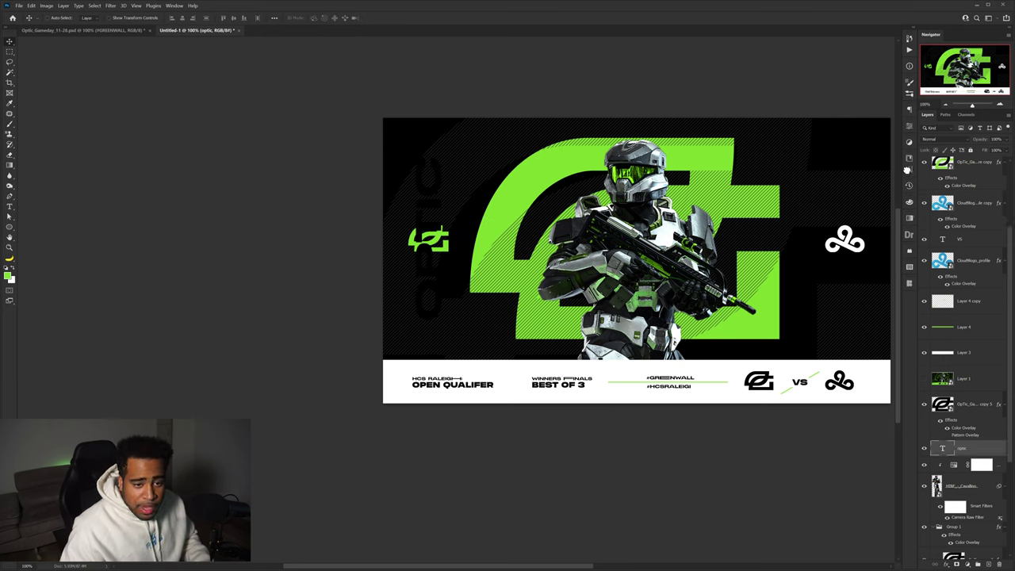
left_click(909, 171)
left_click(883, 203)
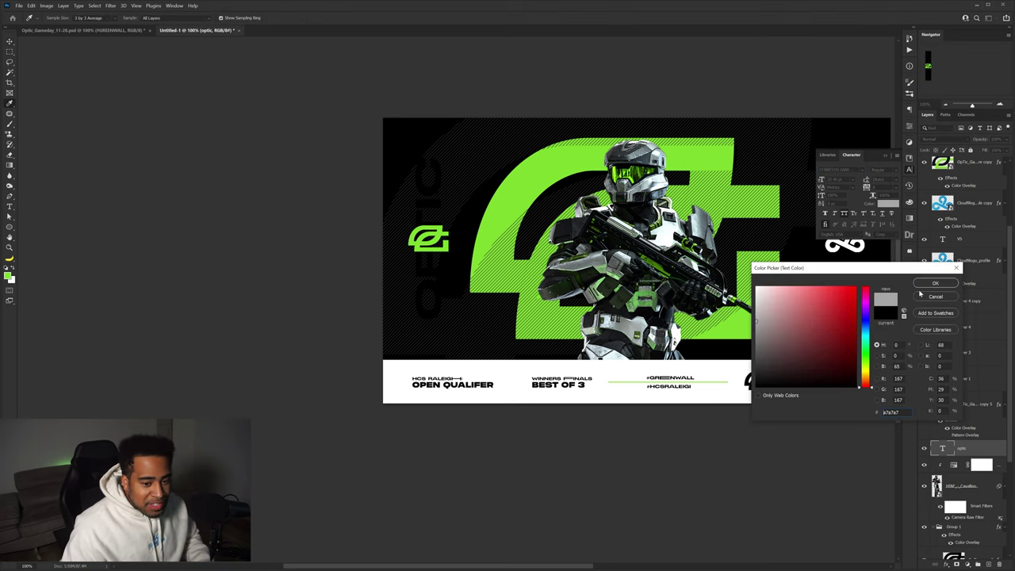
left_click(935, 283)
left_click_drag(633, 217, 530, 236)
- Duplicate the vertical text onto the white Cloud9 logo and change its wording to "cloud9"
left_click_drag(414, 228, 744, 245)
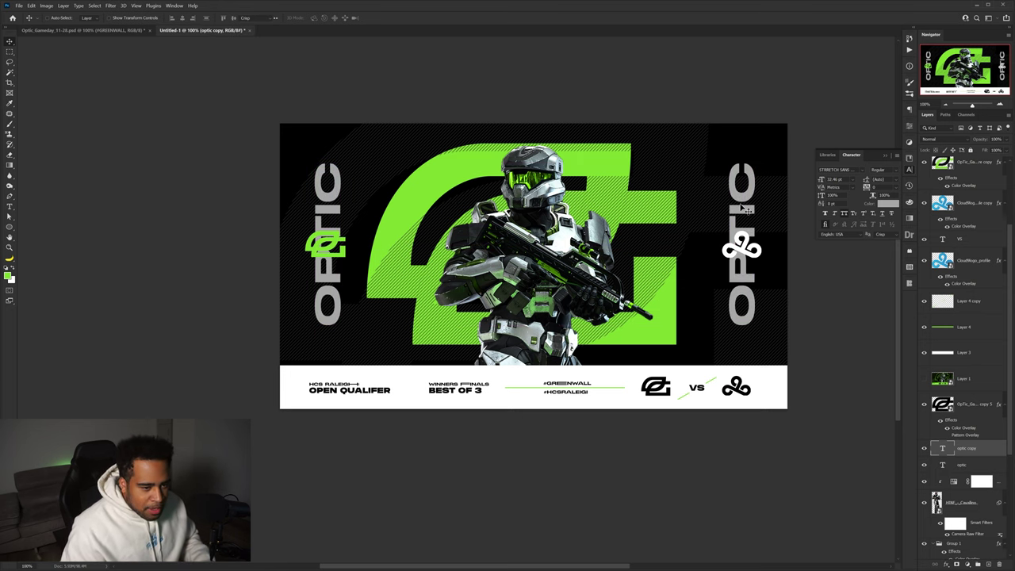
double_click(742, 204)
type("cloud9")
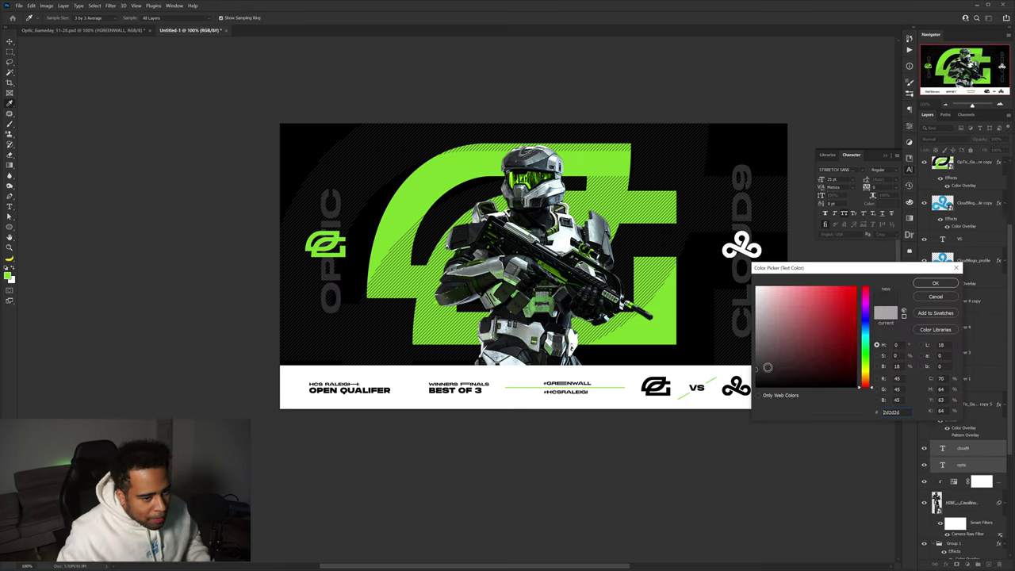
- Recolour both vertical team names dark grey 242424
left_click(750, 369)
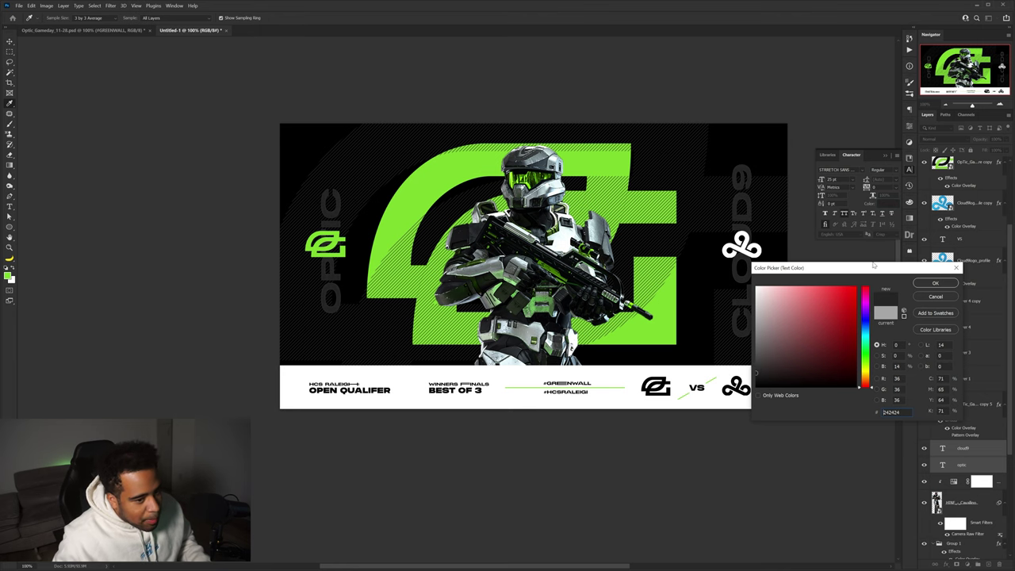
left_click(936, 283)
key("v")
- Duplicate the vertical optic text, lower the copy's fill to leave it transparent, and add a green outside stroke
left_click(347, 239)
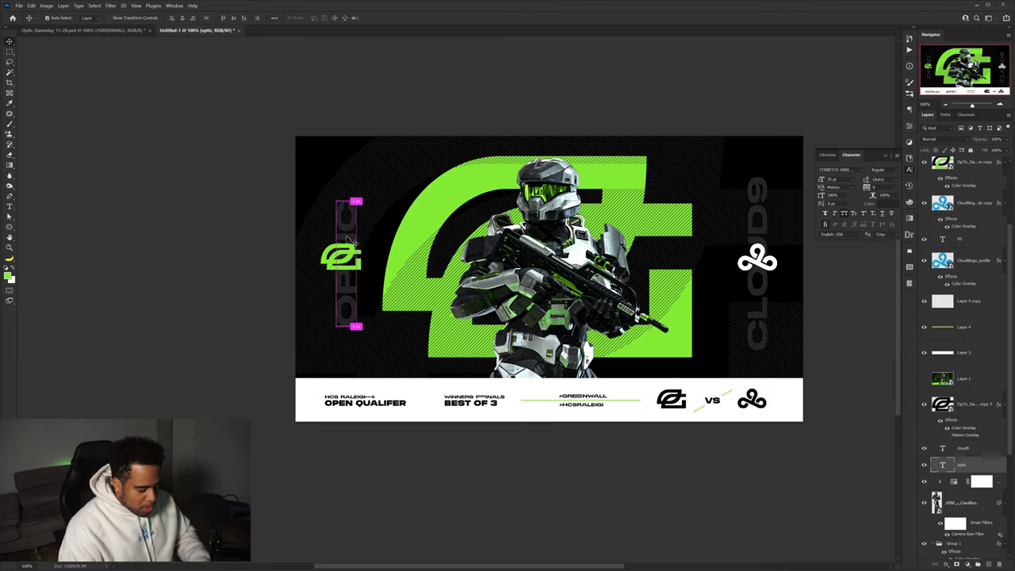
key("ctrl+j")
left_click(1007, 150)
left_click_drag(1008, 161, 971, 163)
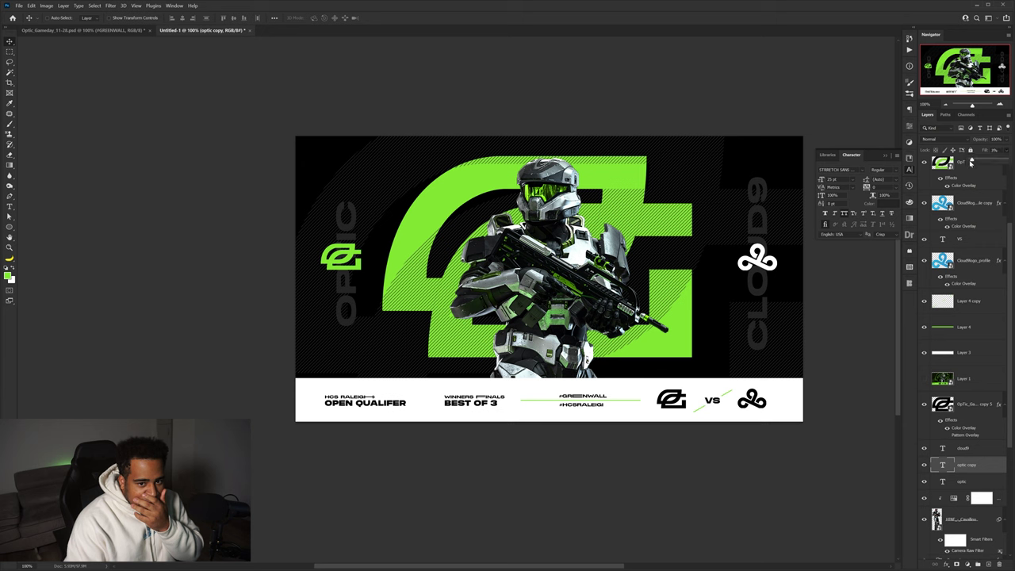
double_click(988, 465)
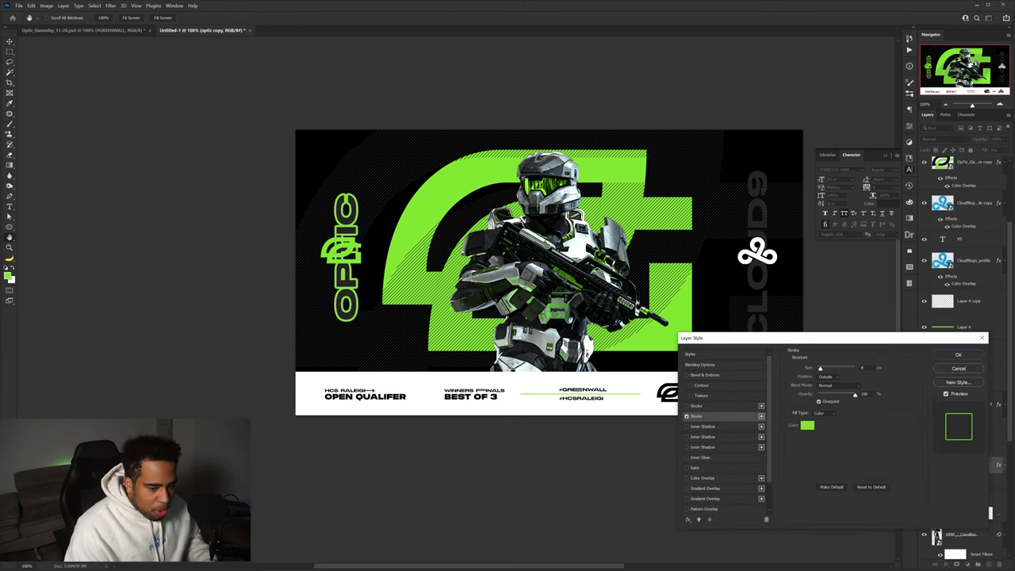
left_click(306, 227)
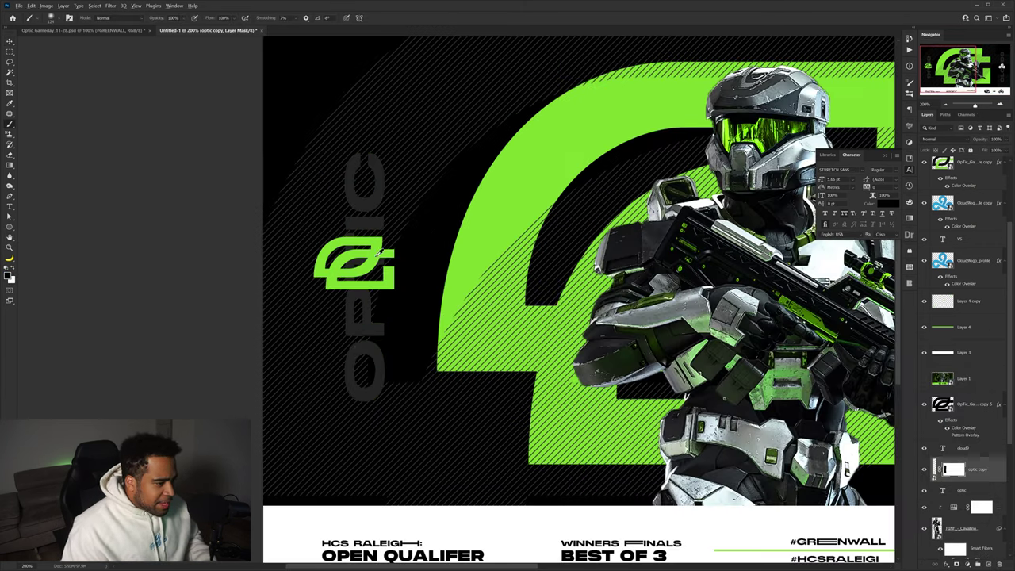
- Brush the mask of the optic outline copy so that only parts of the letters carry the green outline
key("x")
mouse_move(390, 399)
left_mouse_down()
mouse_move(394, 370)
mouse_move(381, 419)
left_mouse_up()
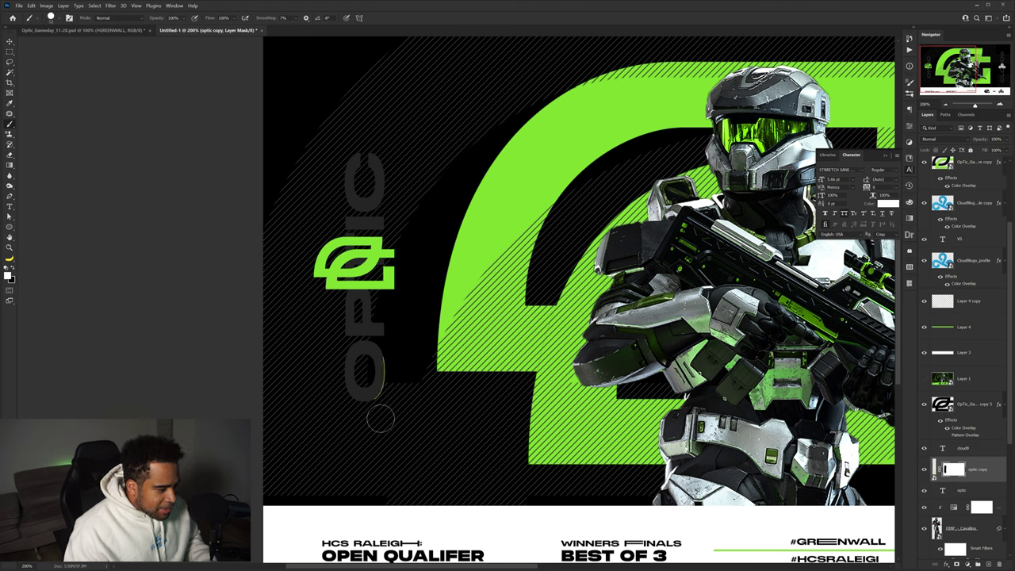
mouse_move(343, 172)
left_mouse_down()
mouse_move(345, 201)
mouse_move(339, 171)
left_mouse_up()
left_click_drag(391, 235, 400, 230)
left_click_drag(349, 313, 328, 302)
scroll(404, 292, "down", 2)
scroll(410, 295, "up", 1)
key("v")
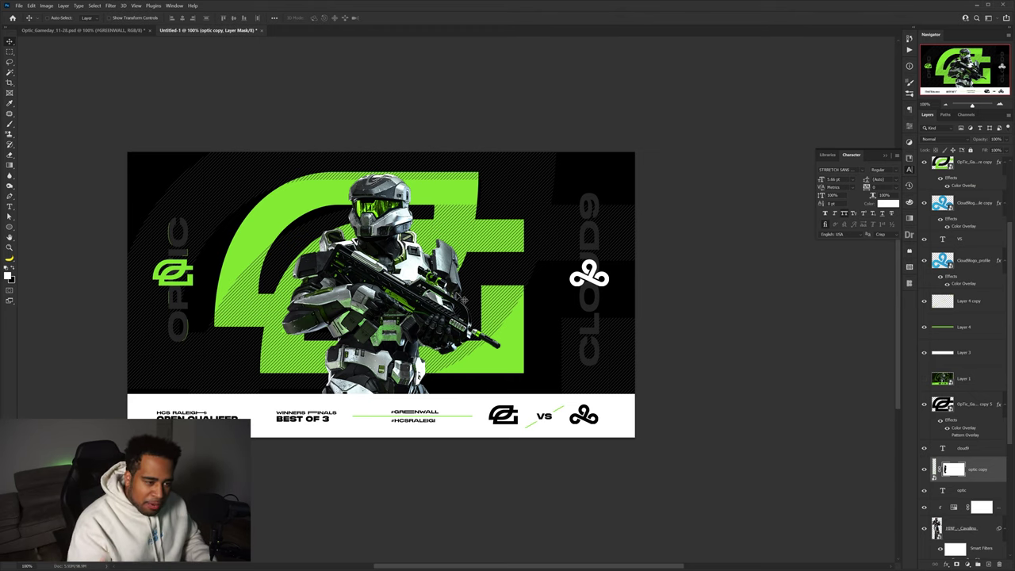
- Give the vertical Cloud9 text a matching outline copy with a partial mask
left_click(597, 233, "ctrl")
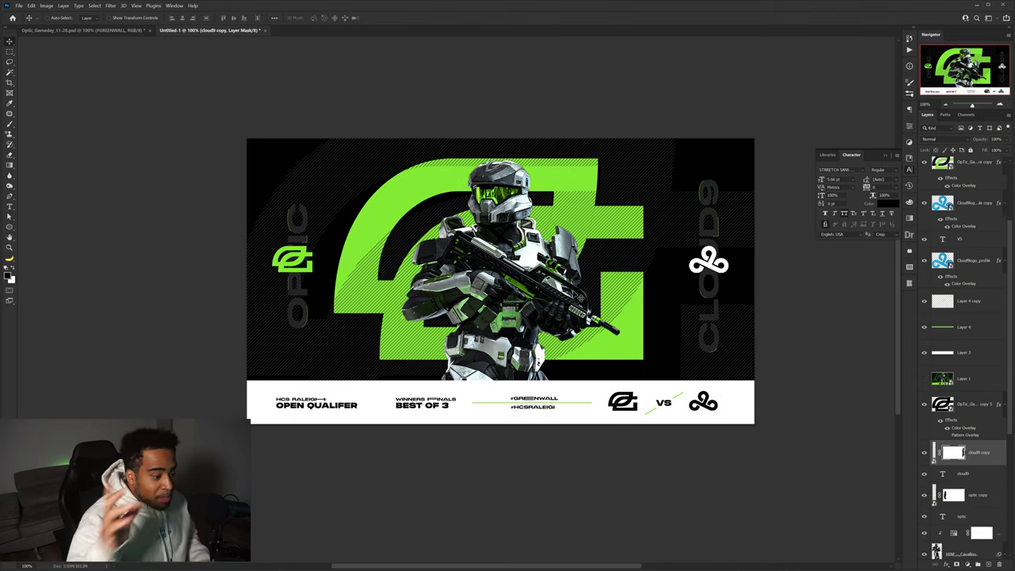
left_click_drag(487, 415, 461, 386)
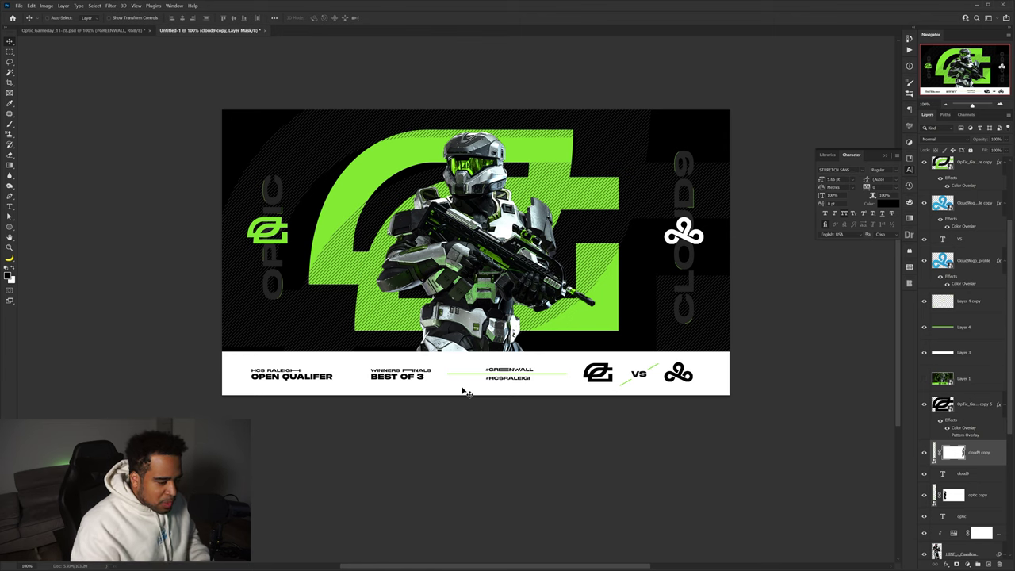
- Stagger the banner hashtags, shifting #GREENWALL toward the green line's left end and #HCSRALEIGH toward its right end
scroll(482, 381, "up", 2)
left_click_drag(535, 362, 475, 362)
left_click(529, 378, "ctrl")
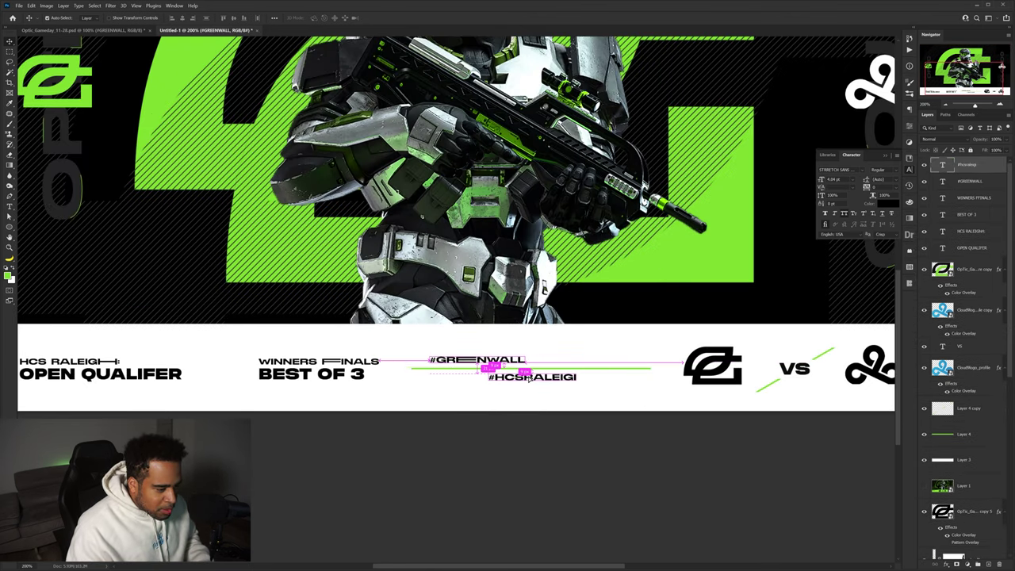
left_click_drag(528, 379, 578, 380)
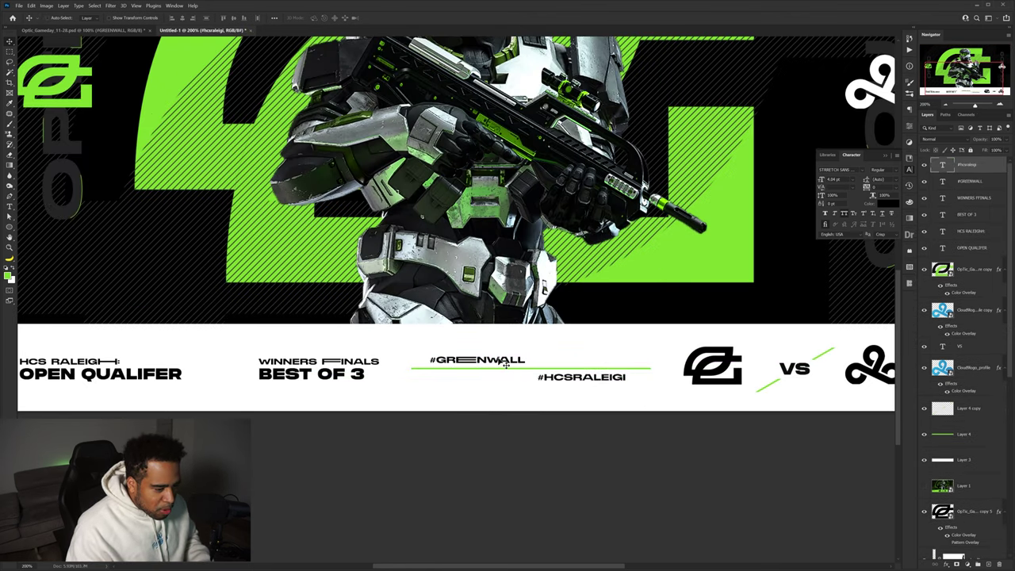
left_click_drag(505, 364, 498, 362)
scroll(502, 361, "down", 2)
left_click_drag(580, 365, 587, 374)
- Bring the original gameday graphic to the top of the layers, enlarge it to fill the canvas, and hide it to compare the versions
left_click_drag(964, 486, 961, 159)
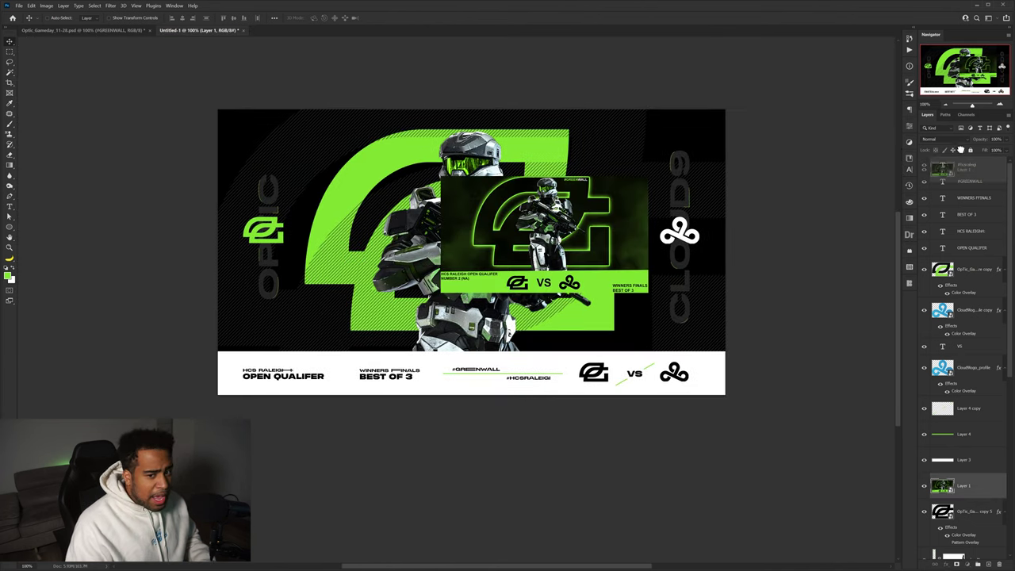
left_click_drag(606, 223, 622, 236)
key("ctrl+t")
left_click_drag(717, 389, 725, 395)
key("Return")
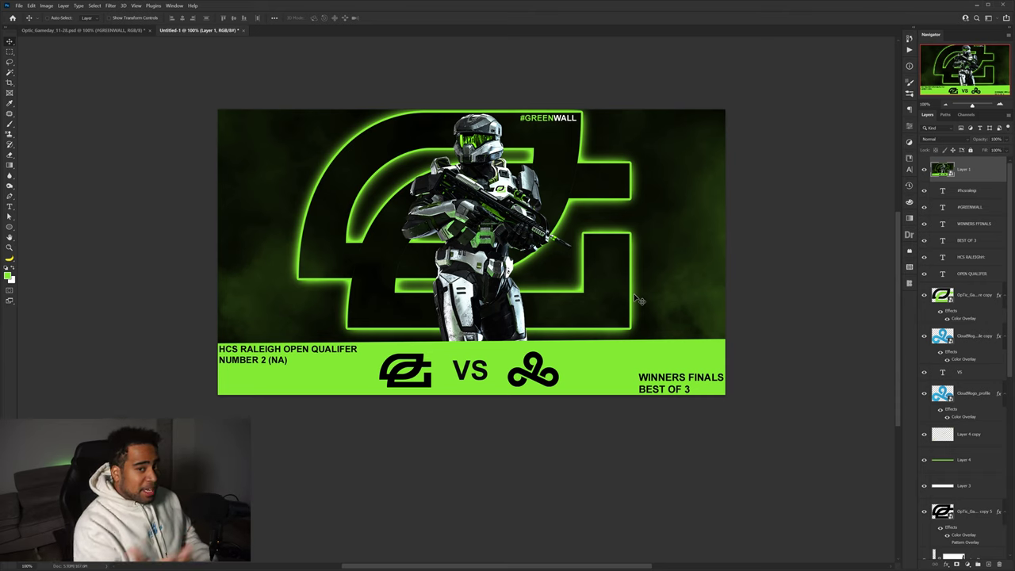
left_click(924, 169)
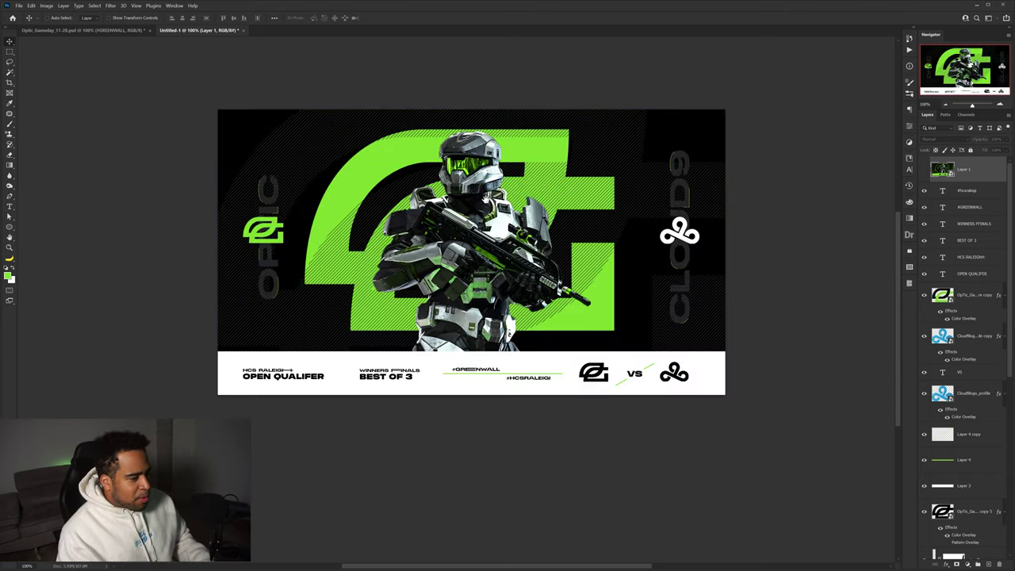
left_click_drag(486, 199, 495, 221)
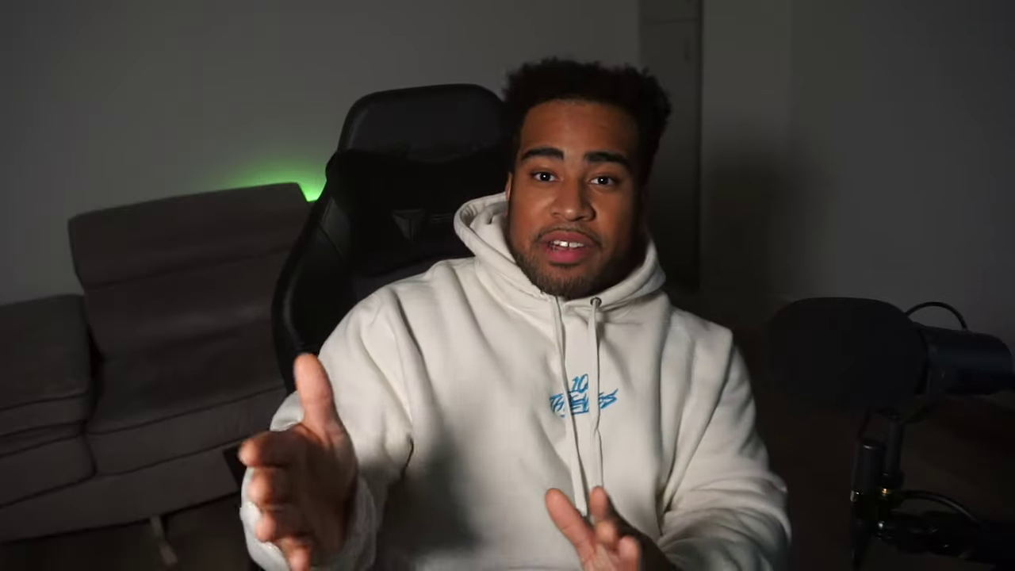